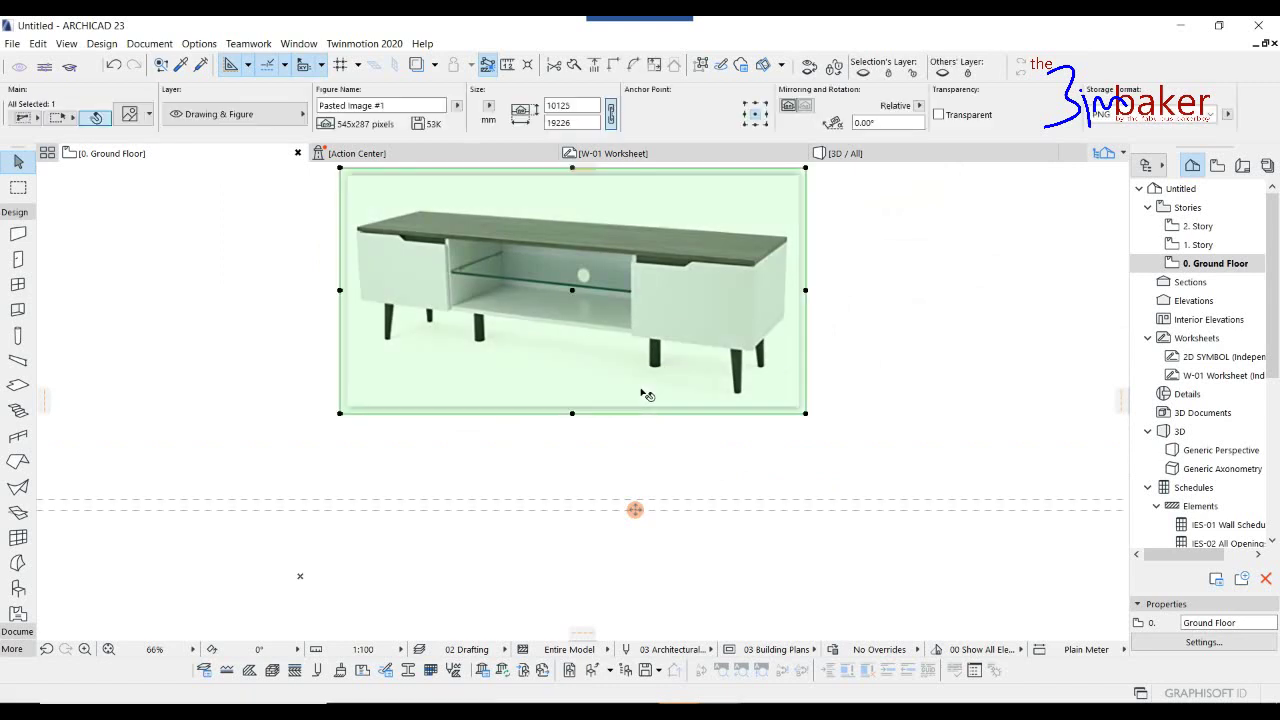
Place two parallel vertical guide lines below the TV stand image and shift the second one 300 mm farther out.
{"action": "left_click", "coordinate": [594, 514]}
{"action": "scroll", "coordinate": [593, 518], "scroll_direction": "up", "scroll_amount": 2}
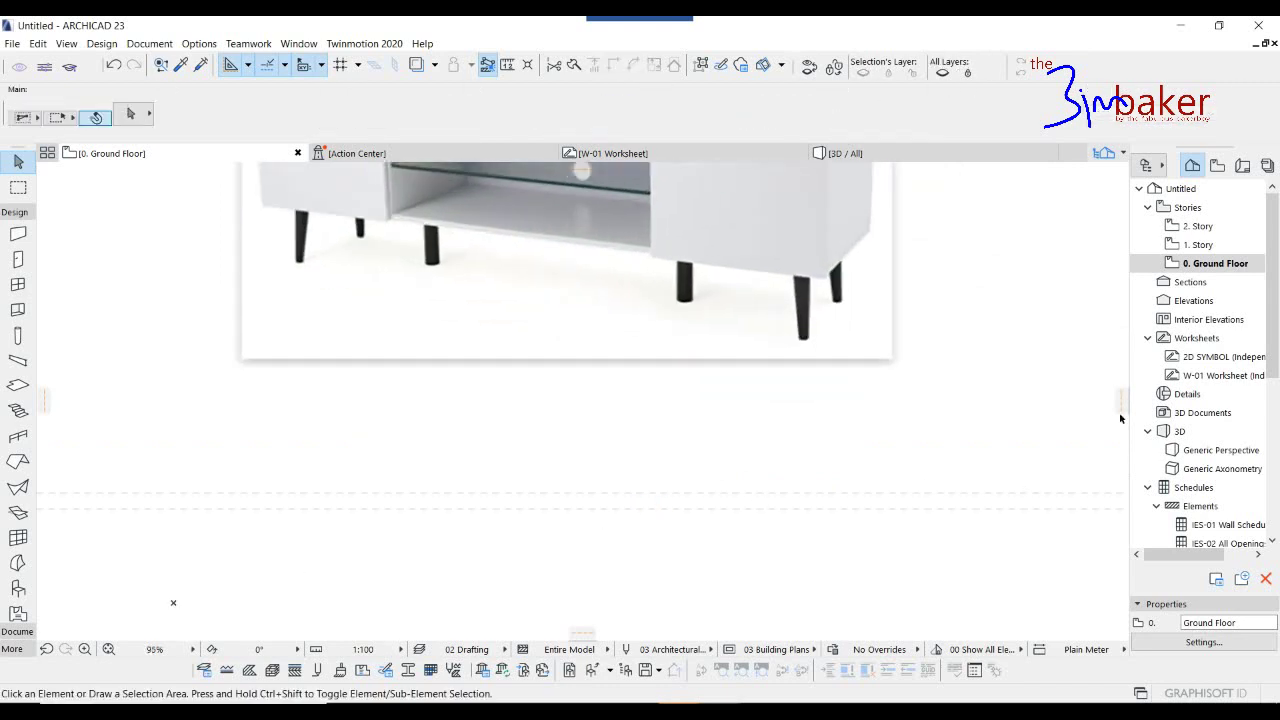
{"action": "left_click_drag", "start_coordinate": [600, 575], "coordinate": [701, 559], "text": "ctrl"}
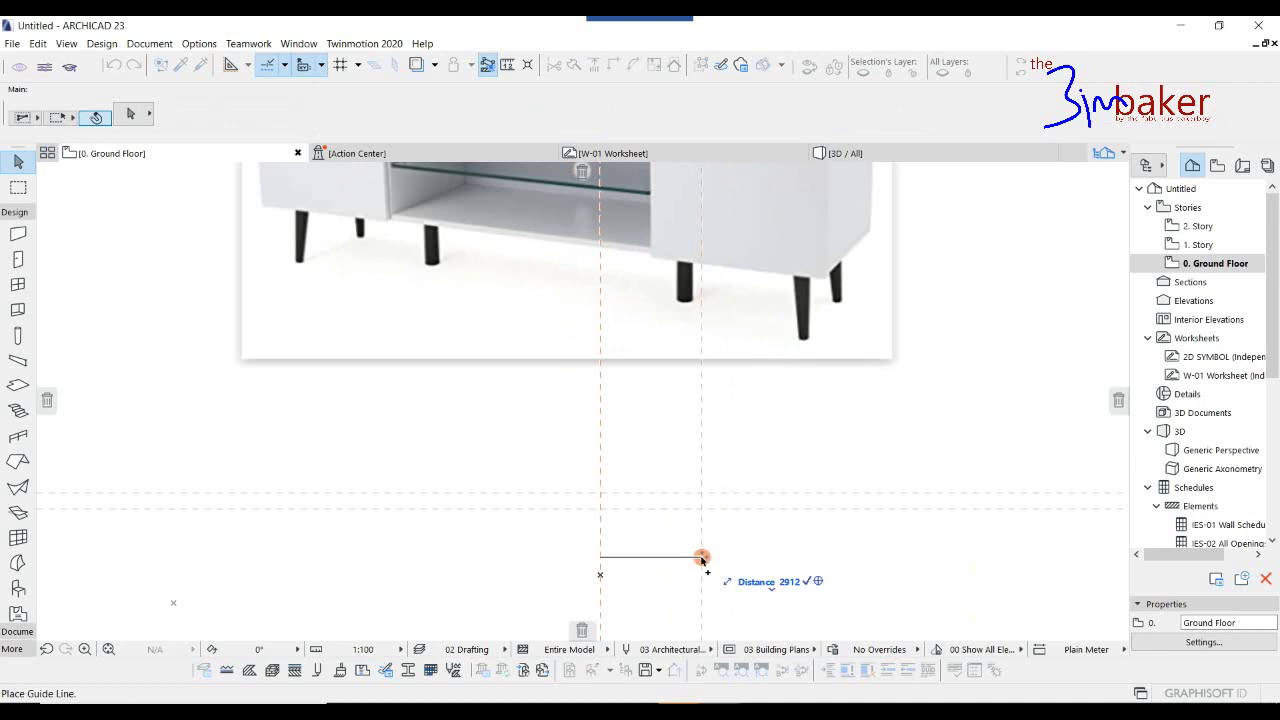
{"action": "left_click", "coordinate": [703, 560]}
{"action": "scroll", "coordinate": [643, 529], "scroll_direction": "up", "scroll_amount": 4}
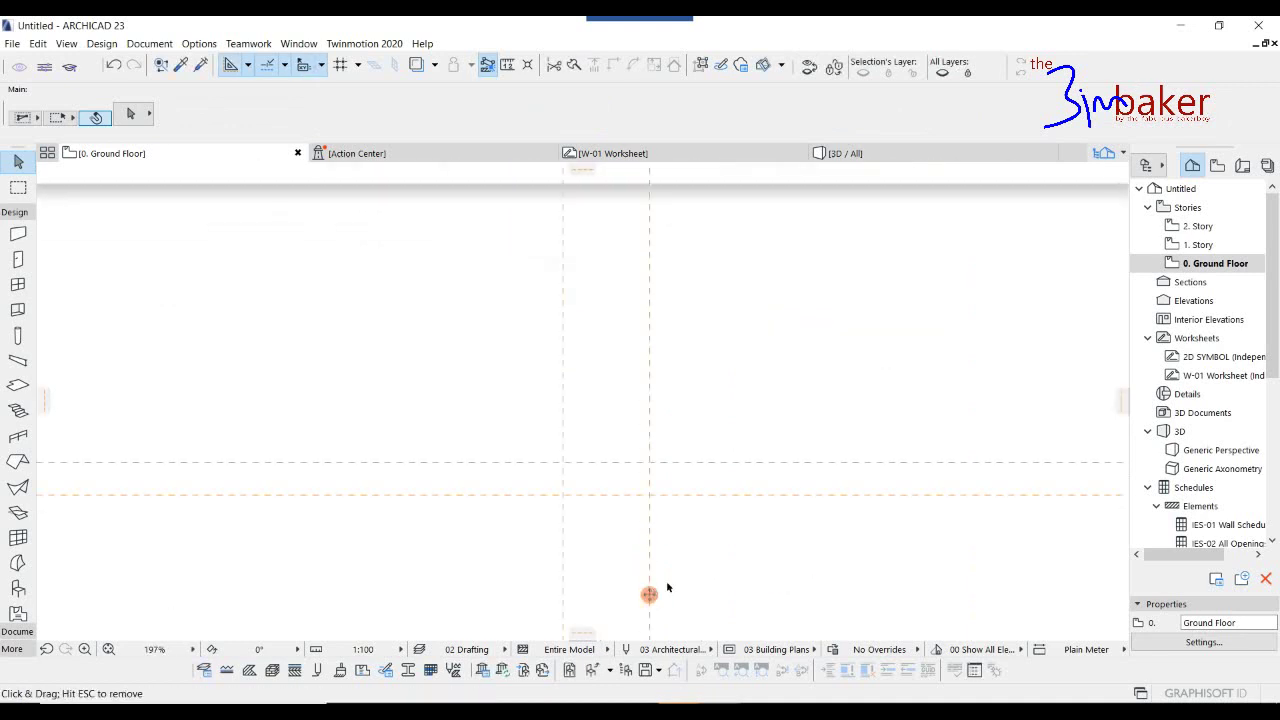
{"action": "left_click_drag", "start_coordinate": [650, 594], "coordinate": [689, 579]}
{"action": "type", "text": "300"}
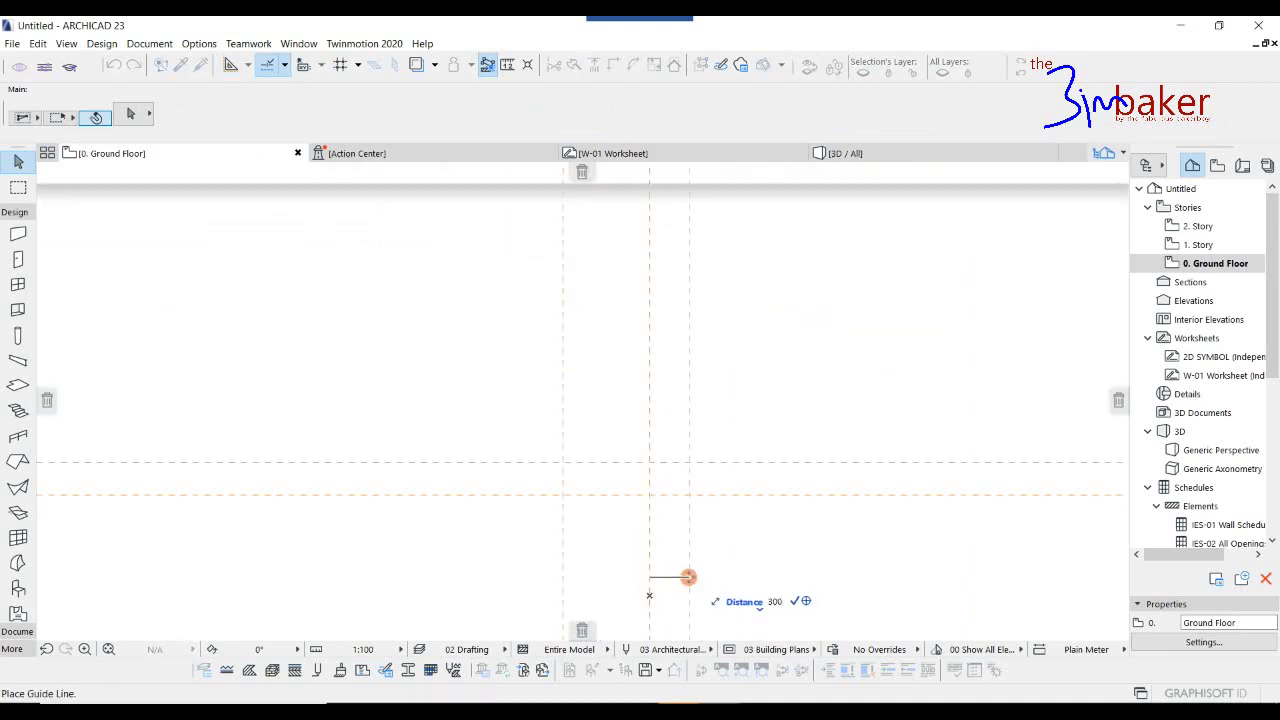
{"action": "key", "text": "Return"}
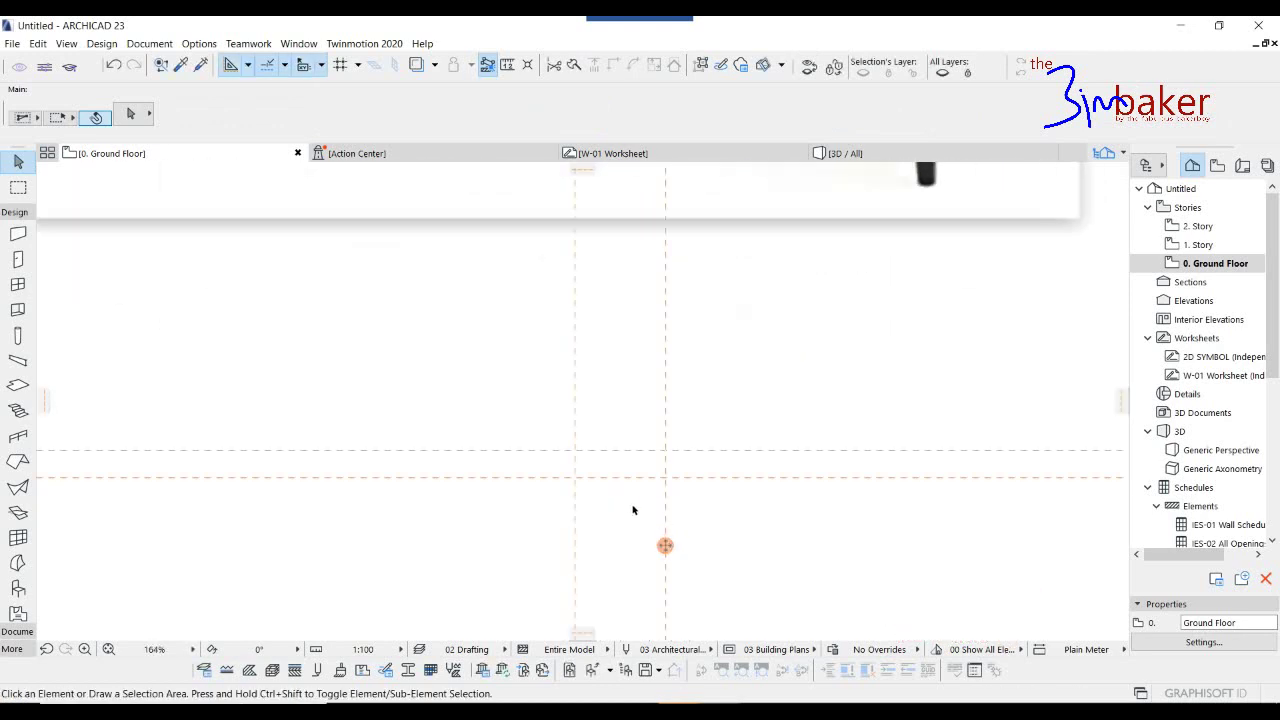
{"action": "key", "text": "m"}
{"action": "key", "text": "Escape"}
{"action": "left_click", "coordinate": [595, 476]}
{"action": "key", "text": "Escape"}
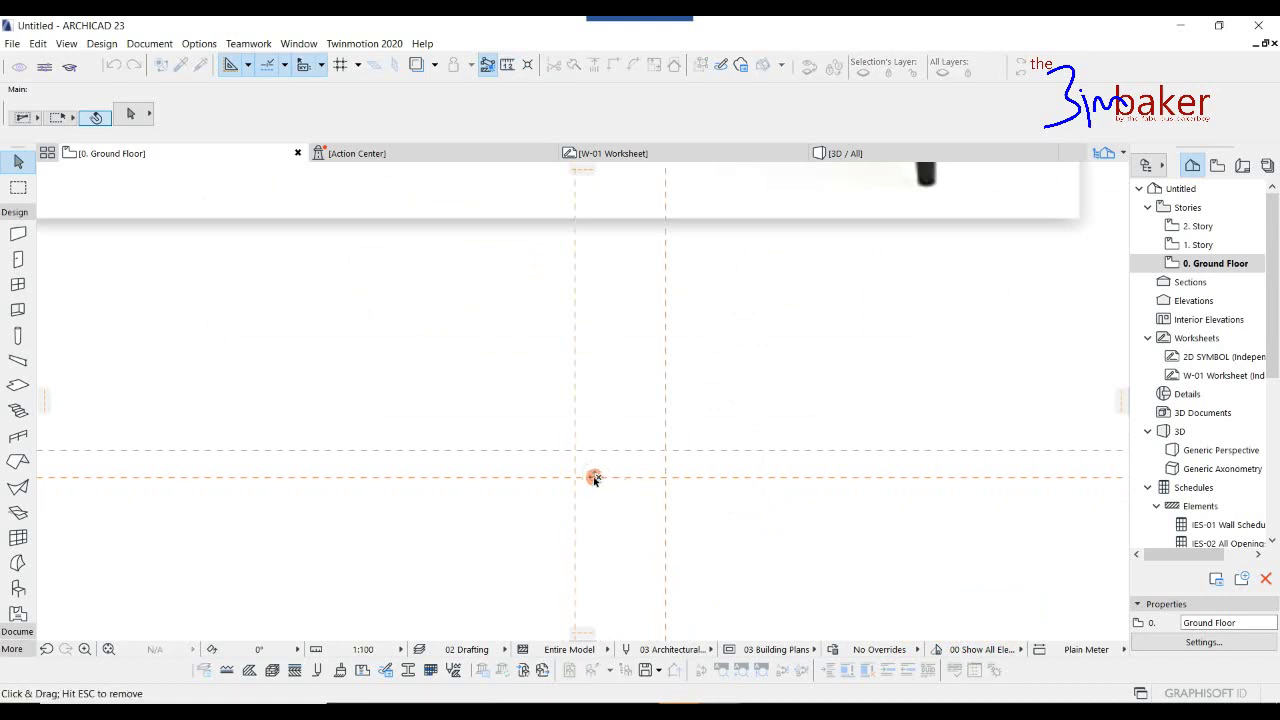
Move the lower horizontal guide line up so the two horizontal guide lines are 350 mm apart, and measure the gap.
{"action": "left_click_drag", "start_coordinate": [594, 478], "coordinate": [596, 466], "text": "ctrl"}
{"action": "type", "text": "350"}
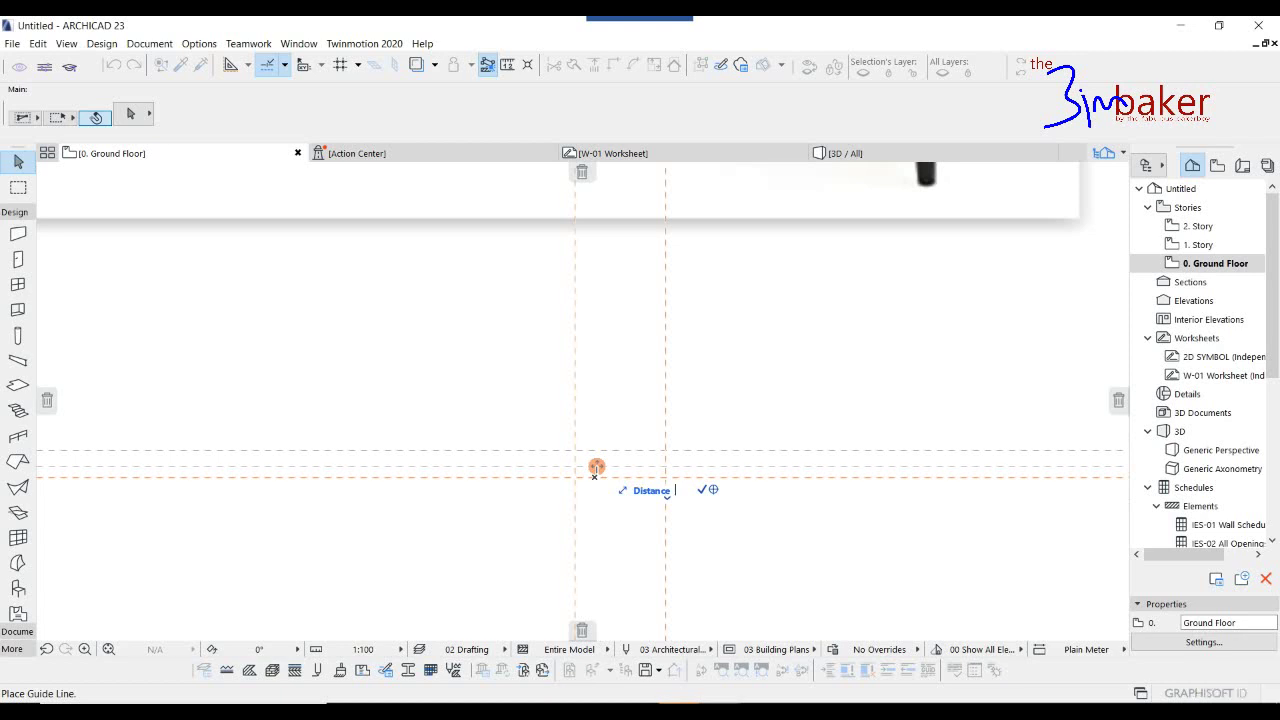
{"action": "key", "text": "Return"}
{"action": "scroll", "coordinate": [637, 471], "scroll_direction": "up", "scroll_amount": 3}
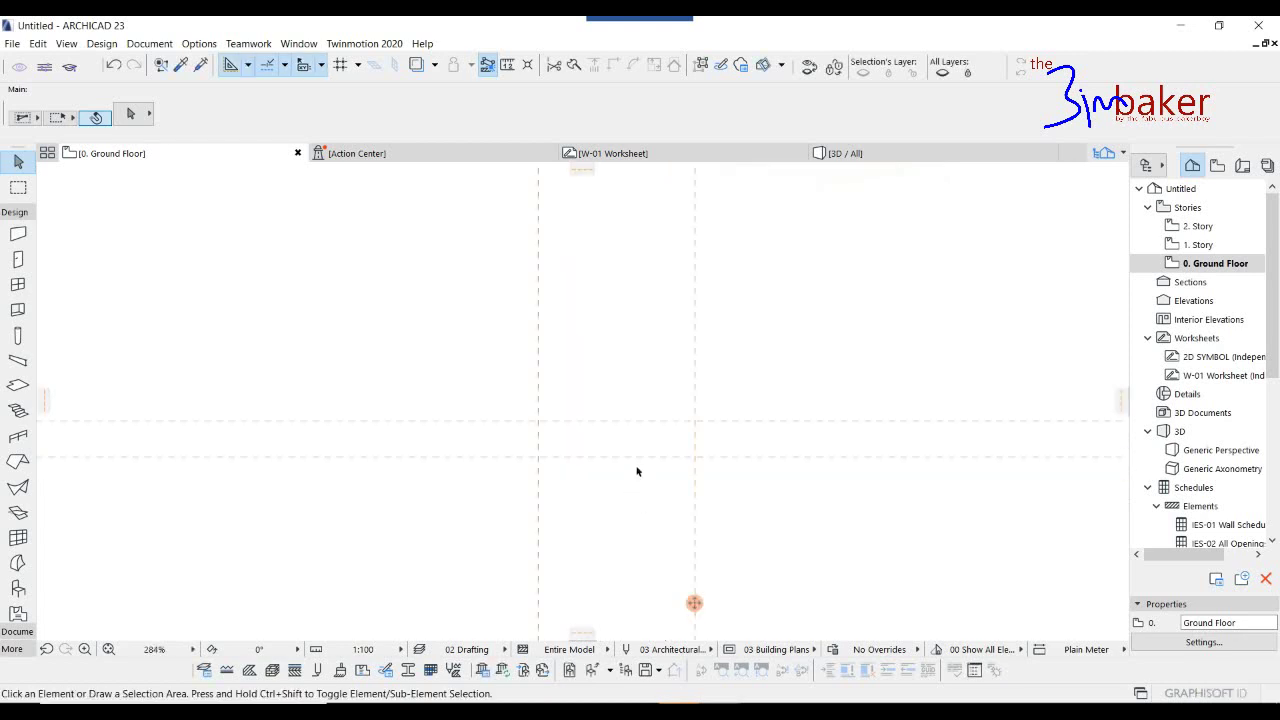
{"action": "key", "text": "m"}
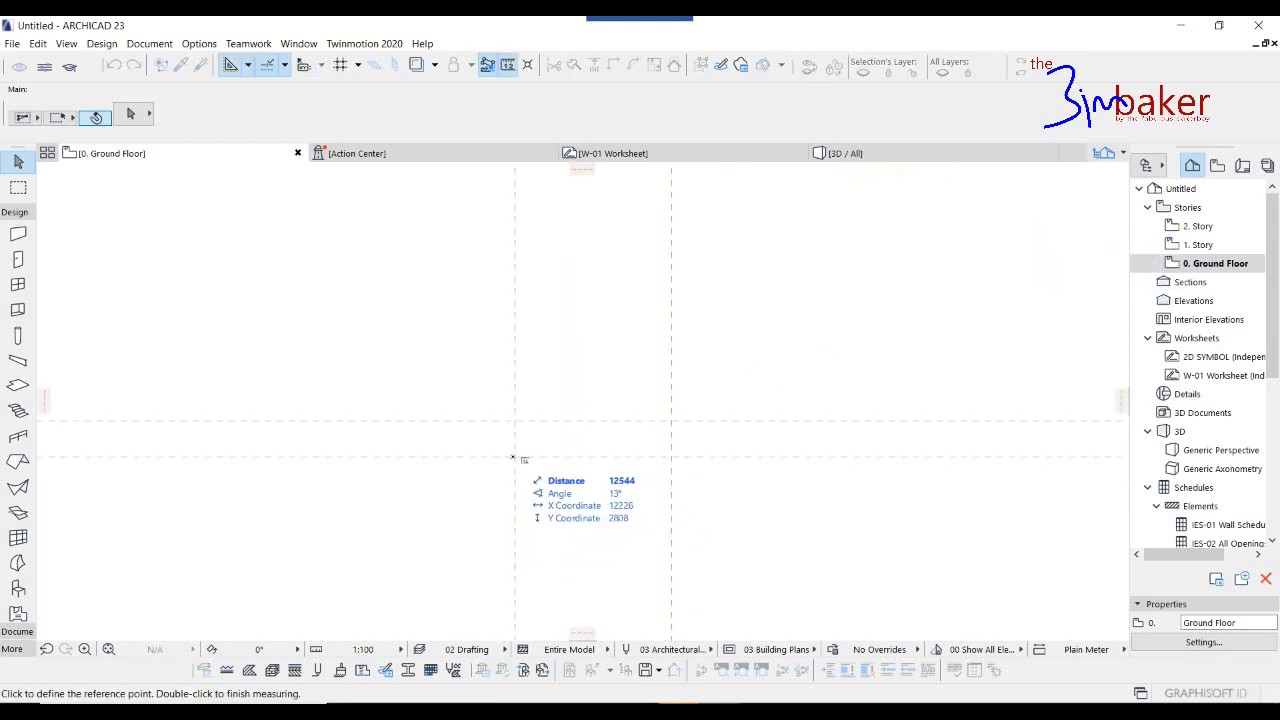
{"action": "left_click", "coordinate": [515, 458]}
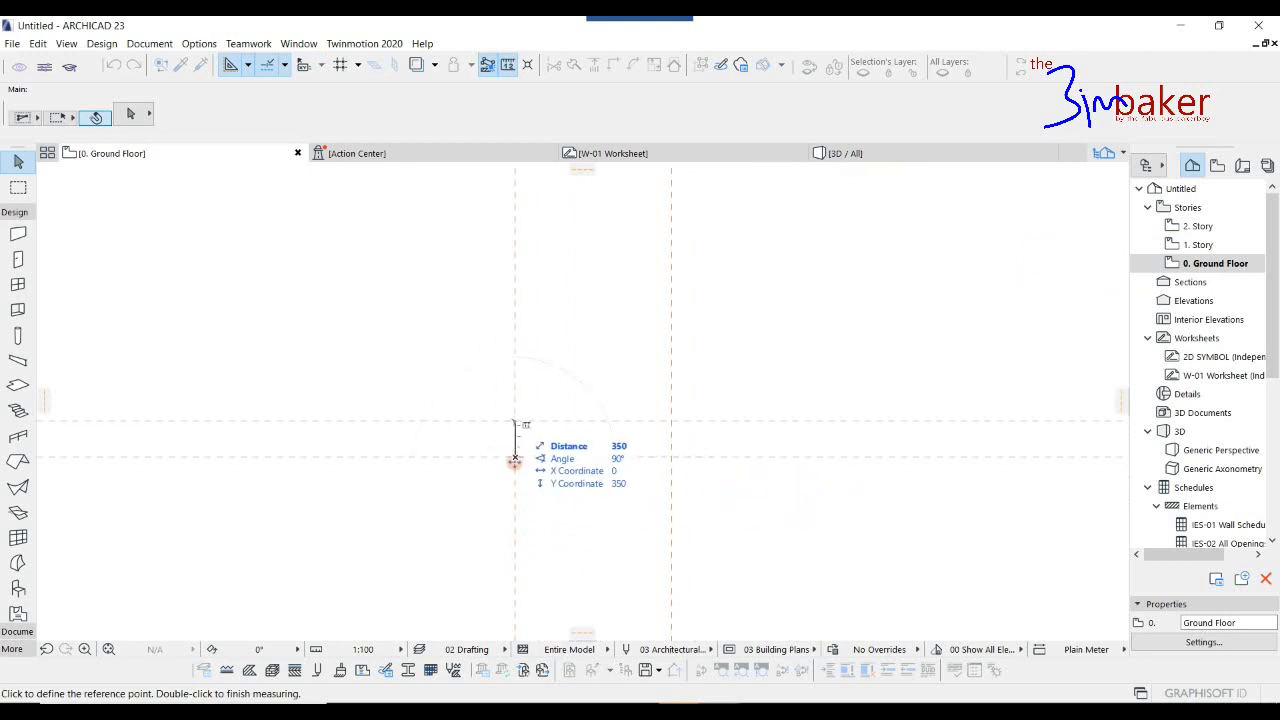
{"action": "key", "text": "Escape"}
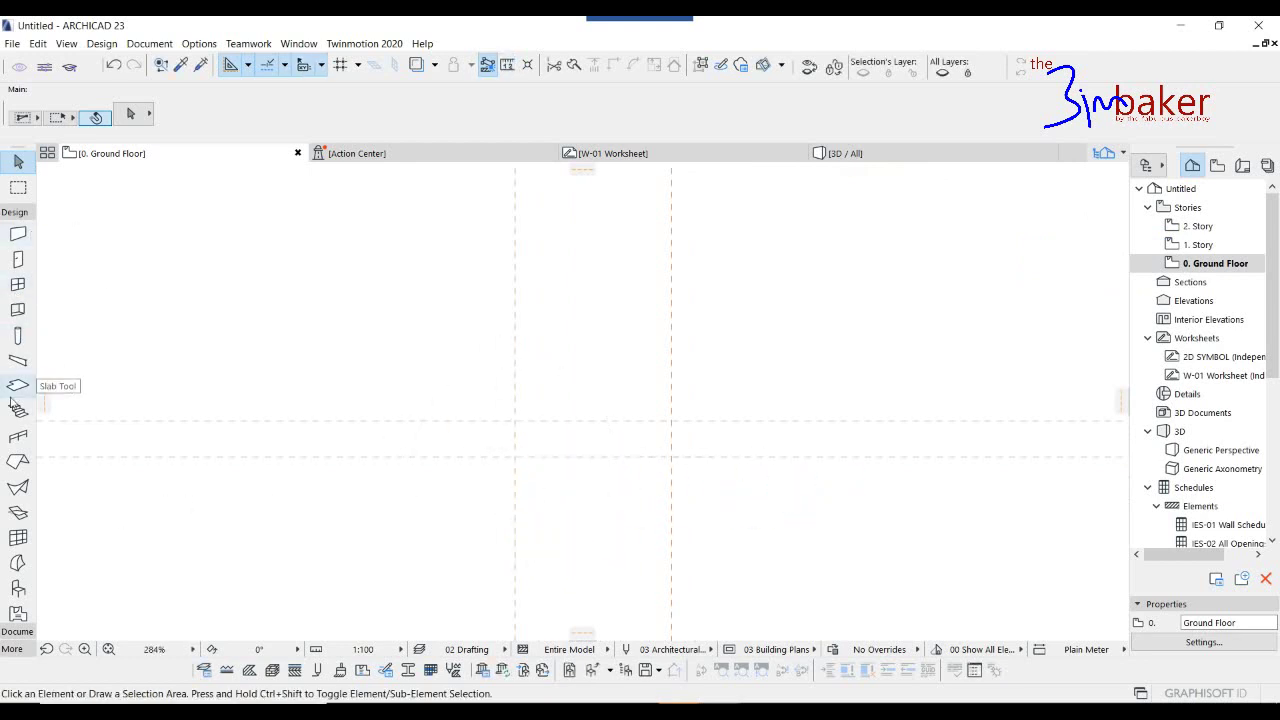
Draw a rectangular glass slab filling the area enclosed by the four guide lines, using the non-rotated rectangle geometry method.
{"action": "left_click", "coordinate": [17, 385]}
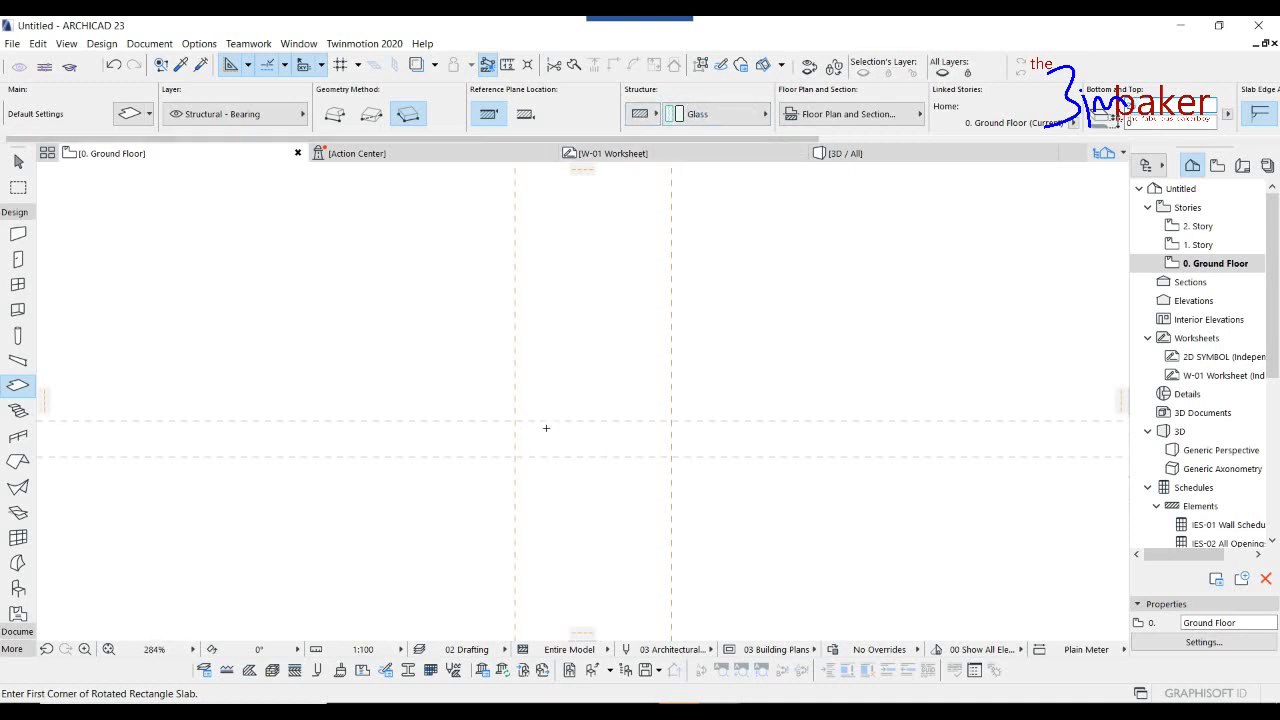
{"action": "left_click", "coordinate": [514, 421]}
{"action": "left_click", "coordinate": [371, 113]}
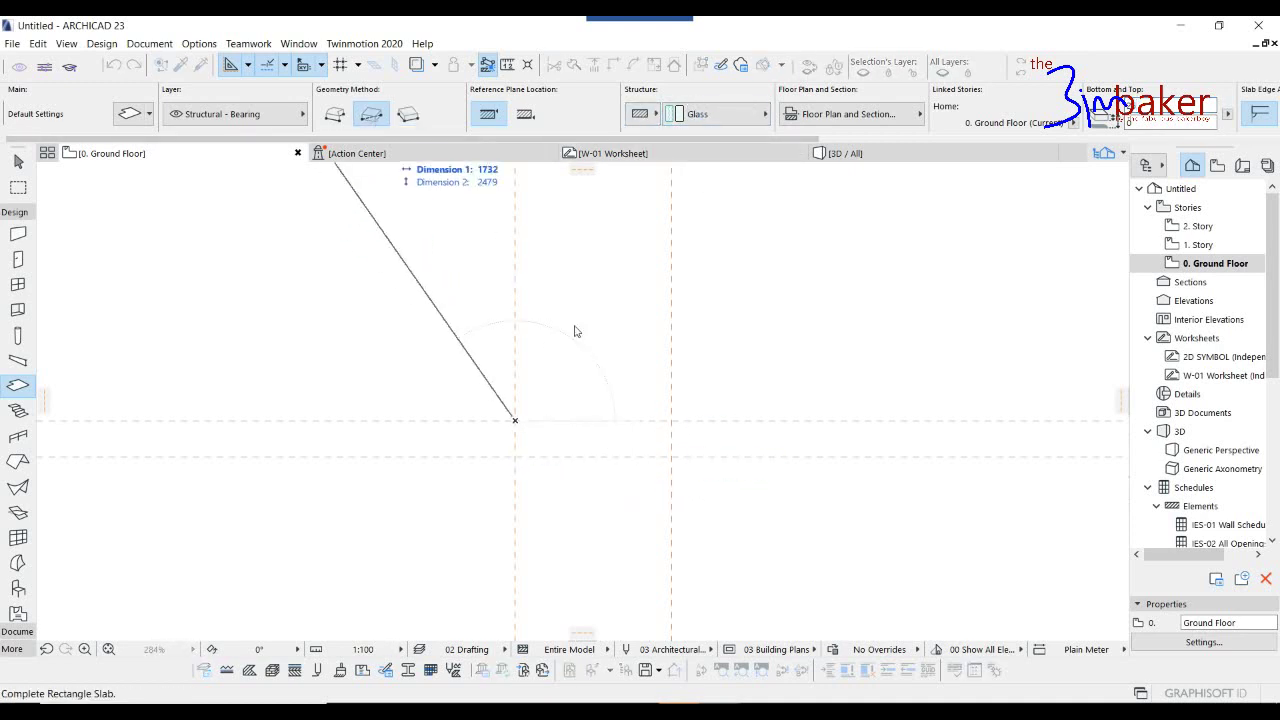
{"action": "left_click", "coordinate": [673, 455]}
{"action": "scroll", "coordinate": [640, 466], "scroll_direction": "up", "scroll_amount": 2}
{"action": "key", "text": "Escape"}
Copy the glass slab straight down, leaving a gap below the original.
{"action": "left_click", "coordinate": [601, 431]}
{"action": "scroll", "coordinate": [592, 402], "scroll_direction": "down", "scroll_amount": 6}
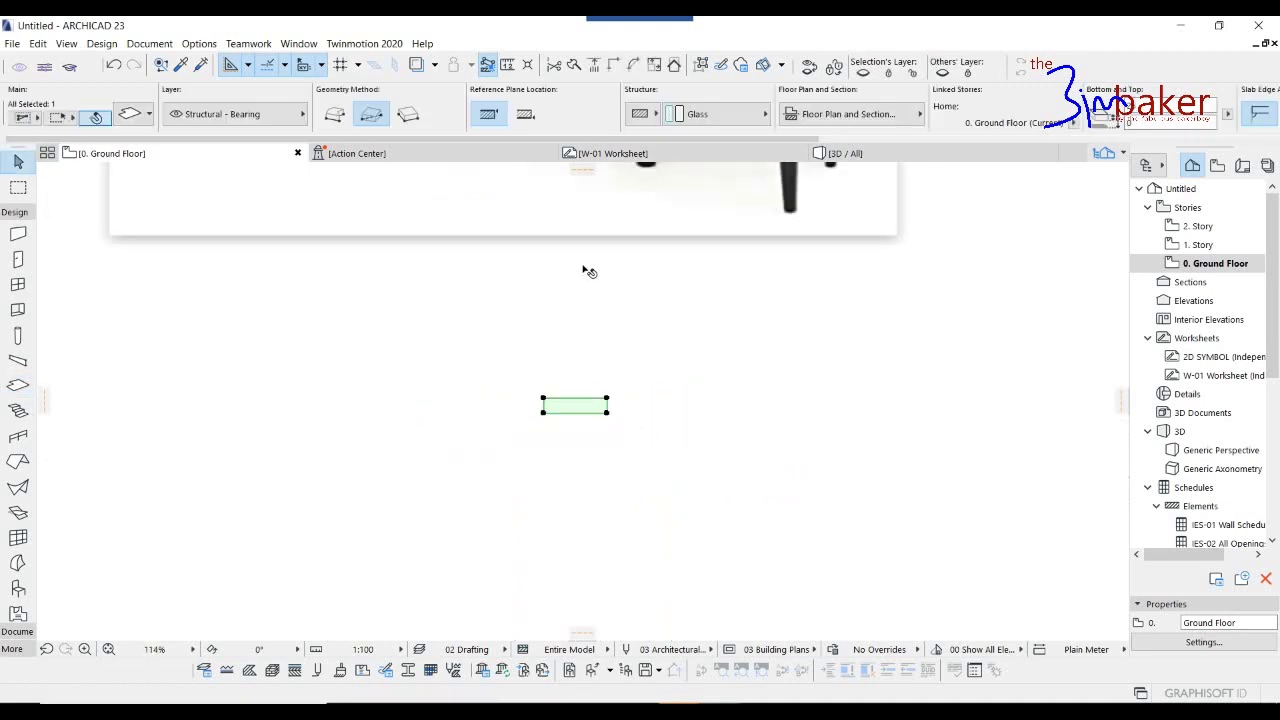
{"action": "middle_click_drag", "start_coordinate": [572, 190], "coordinate": [627, 448]}
{"action": "key", "text": "Escape"}
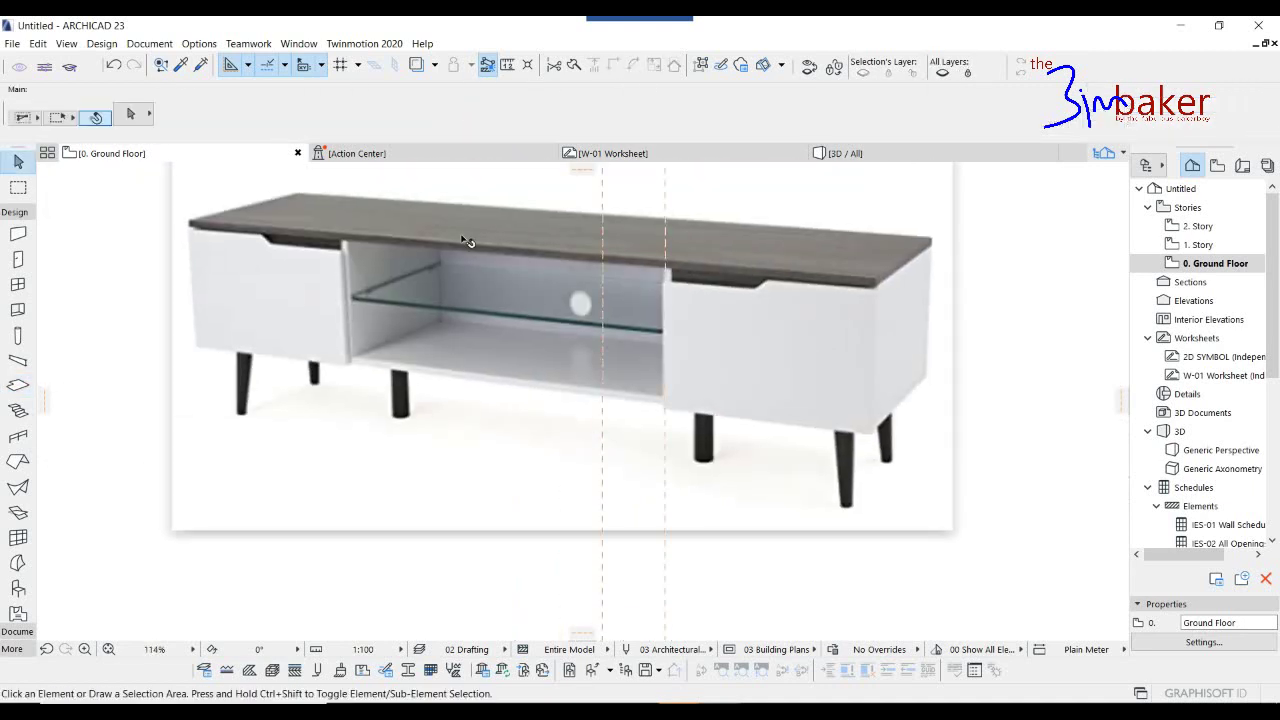
{"action": "scroll", "coordinate": [563, 229], "scroll_direction": "up", "scroll_amount": 2}
{"action": "left_click", "coordinate": [560, 257]}
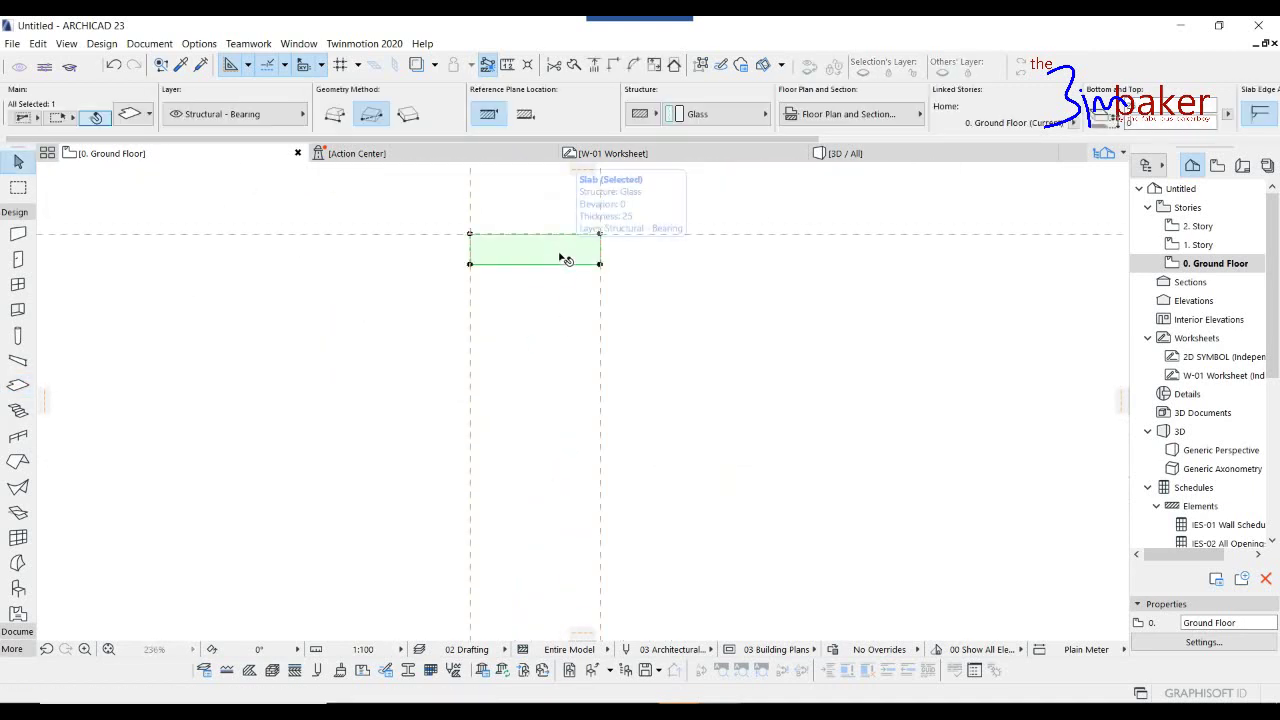
{"action": "key", "text": "ctrl+shift+d"}
{"action": "left_click", "coordinate": [600, 235]}
{"action": "left_click", "coordinate": [600, 297]}
{"action": "key", "text": "Escape"}
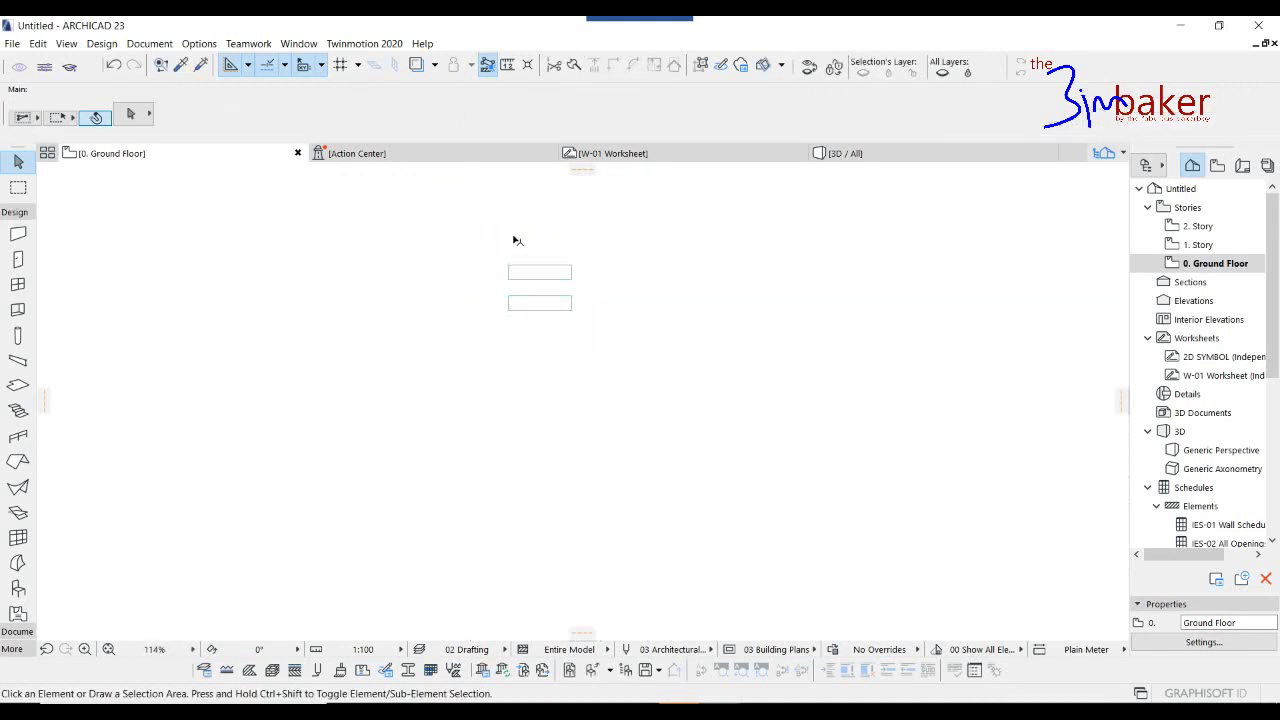
Place a vertical guide line through the midpoint of the lower slab and copy it 300 mm to each side.
{"action": "scroll", "coordinate": [540, 294], "scroll_direction": "down", "scroll_amount": 5}
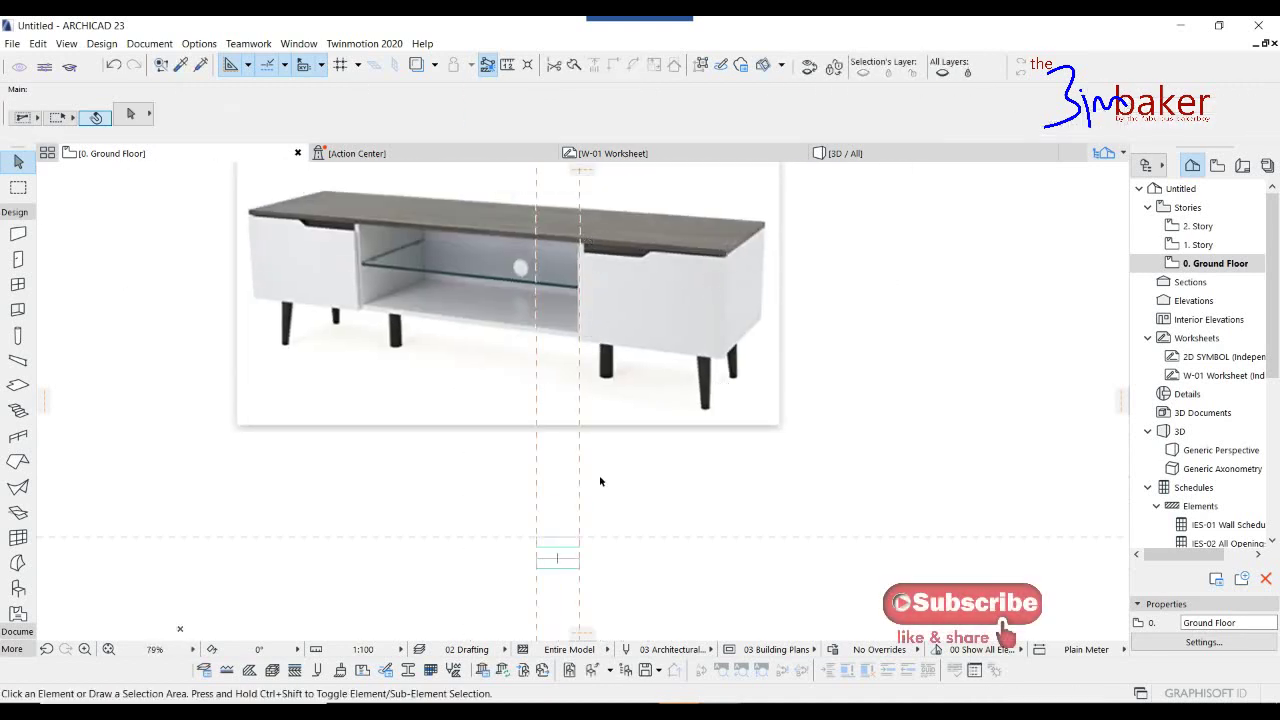
{"action": "middle_click_drag", "start_coordinate": [600, 477], "coordinate": [608, 412]}
{"action": "scroll", "coordinate": [547, 438], "scroll_direction": "up", "scroll_amount": 6}
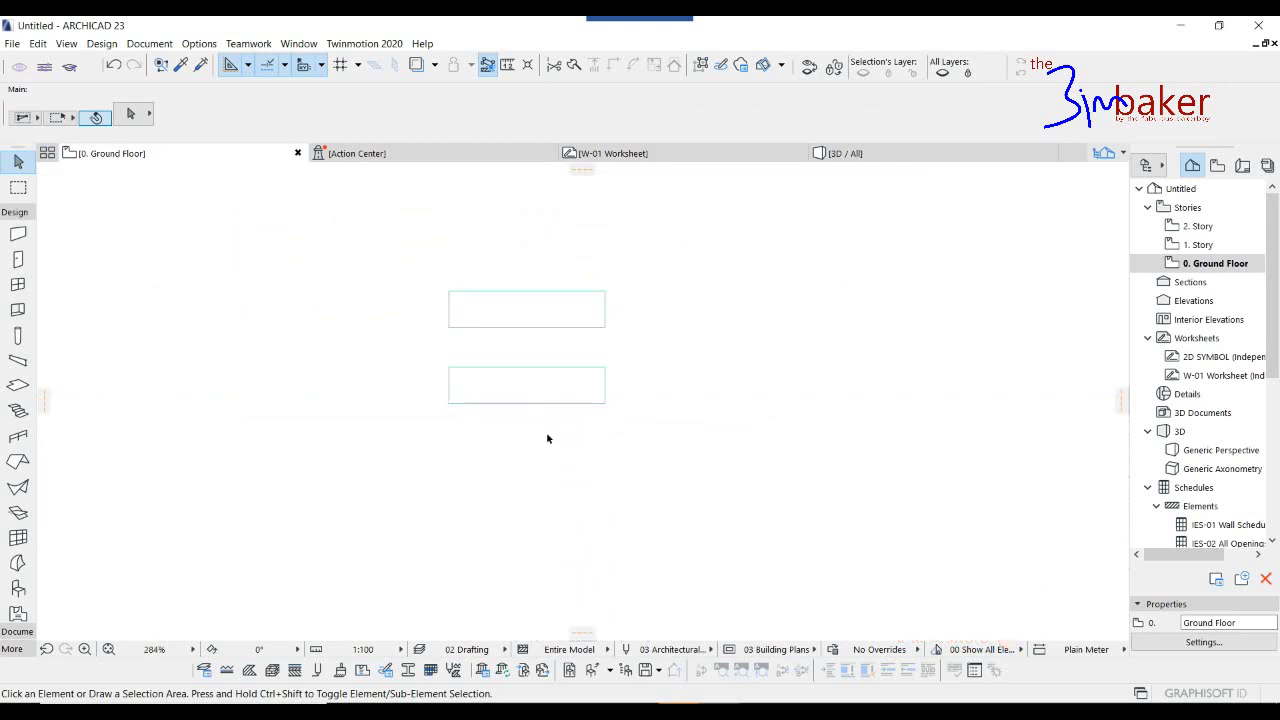
{"action": "left_click_drag", "start_coordinate": [604, 482], "coordinate": [564, 408]}
{"action": "scroll", "coordinate": [557, 447], "scroll_direction": "up", "scroll_amount": 1}
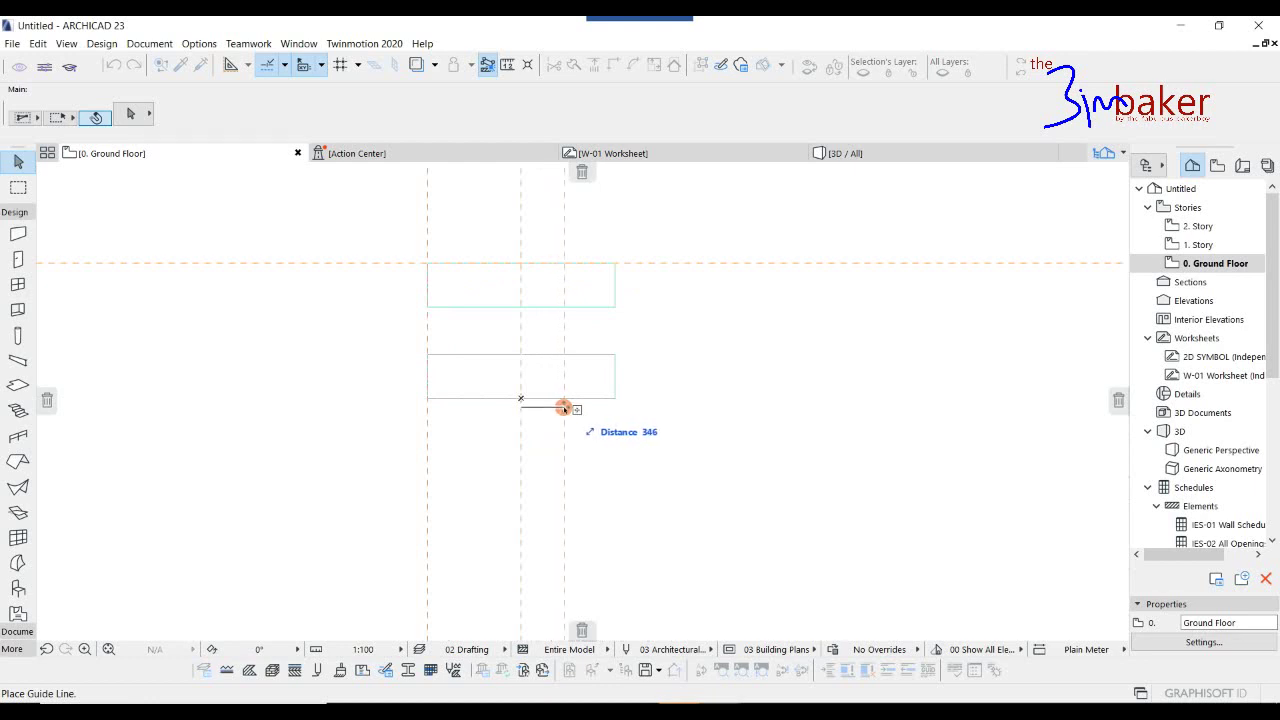
{"action": "type", "text": "35"}
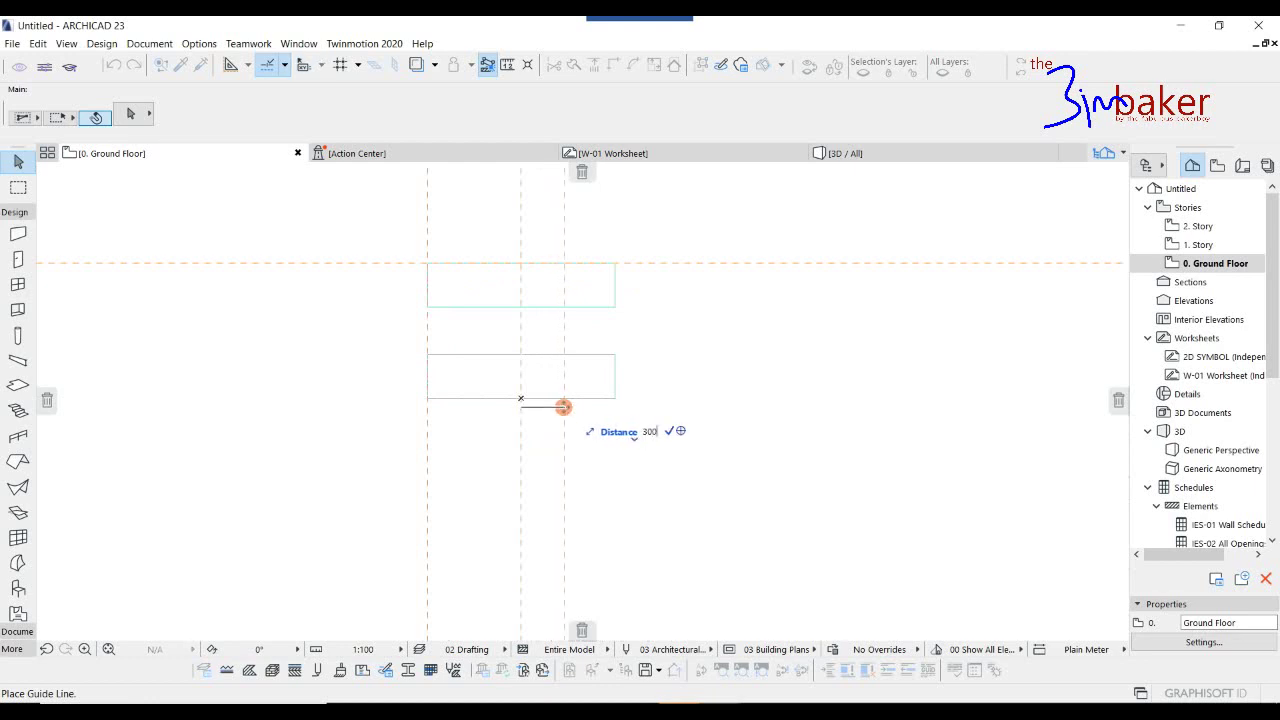
{"action": "type", "text": "0"}
{"action": "key", "text": "Return"}
{"action": "left_click_drag", "start_coordinate": [521, 461], "coordinate": [484, 458]}
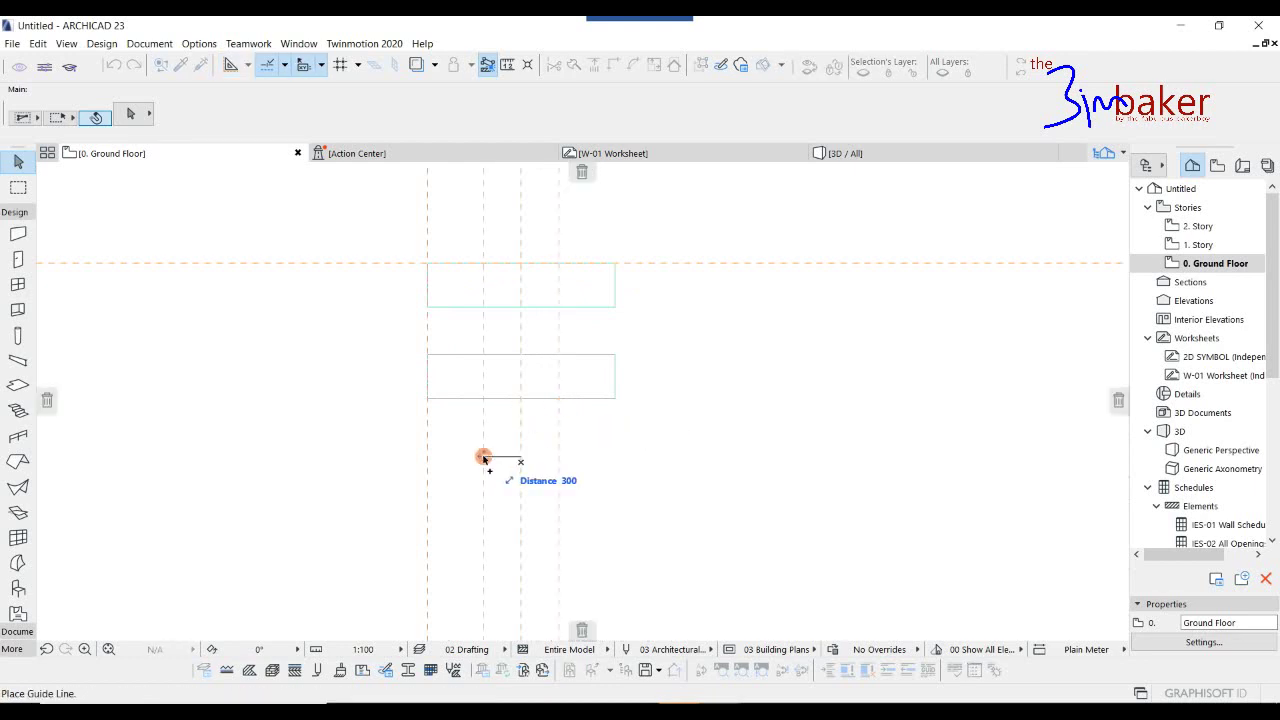
{"action": "type", "text": "300"}
{"action": "key", "text": "Return"}
Place a vertical guide line on the slabs' right edge and a horizontal one on the lower slab's bottom edge.
{"action": "left_click_drag", "start_coordinate": [558, 490], "coordinate": [614, 397]}
{"action": "scroll", "coordinate": [598, 421], "scroll_direction": "down", "scroll_amount": 1}
{"action": "middle_click_drag", "start_coordinate": [571, 410], "coordinate": [581, 381]}
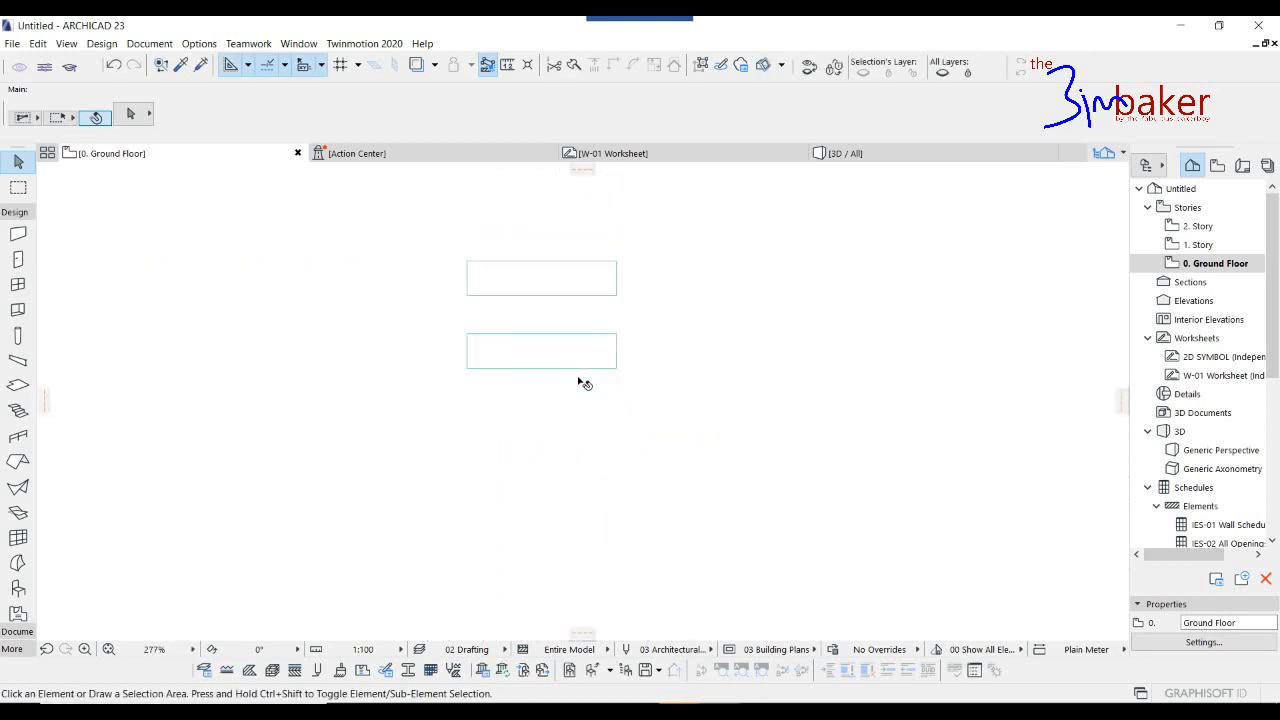
{"action": "scroll", "coordinate": [582, 383], "scroll_direction": "up", "scroll_amount": 2}
{"action": "left_click_drag", "start_coordinate": [576, 181], "coordinate": [556, 372]}
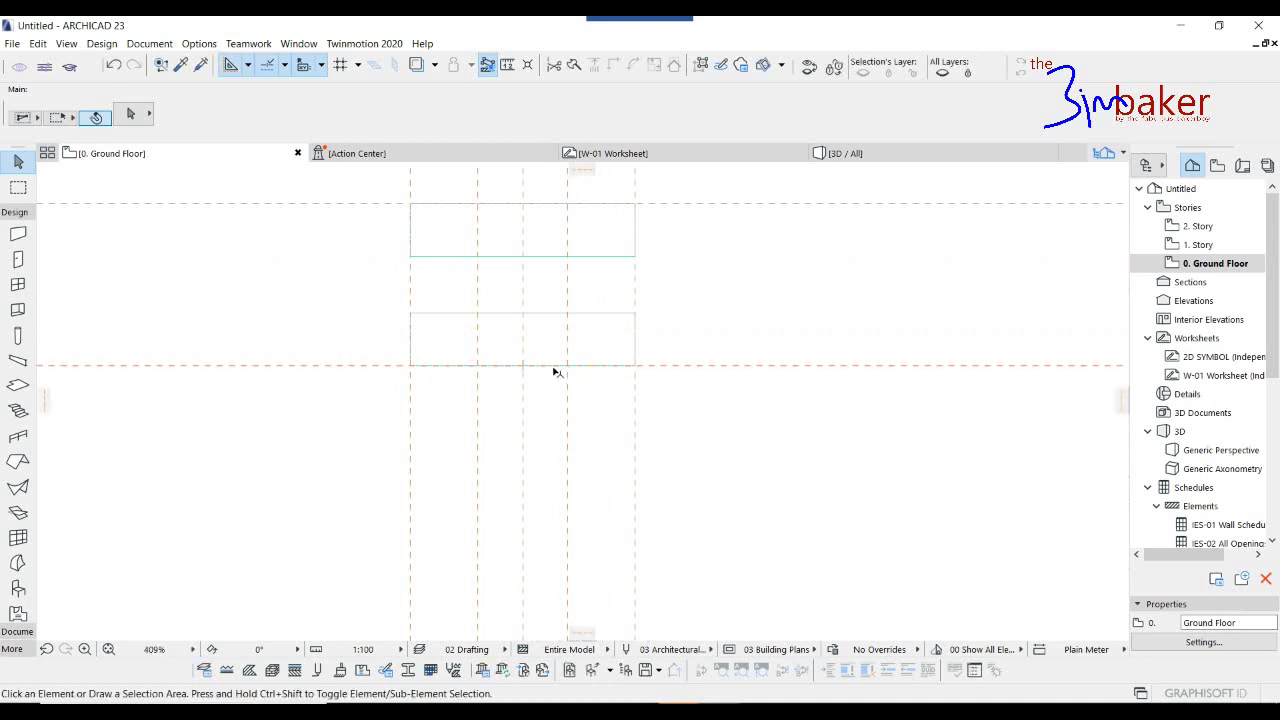
Move the bottom-edge guide line about 400 mm below the lower slab and copy it about 250 mm farther down.
{"action": "left_click", "coordinate": [553, 368]}
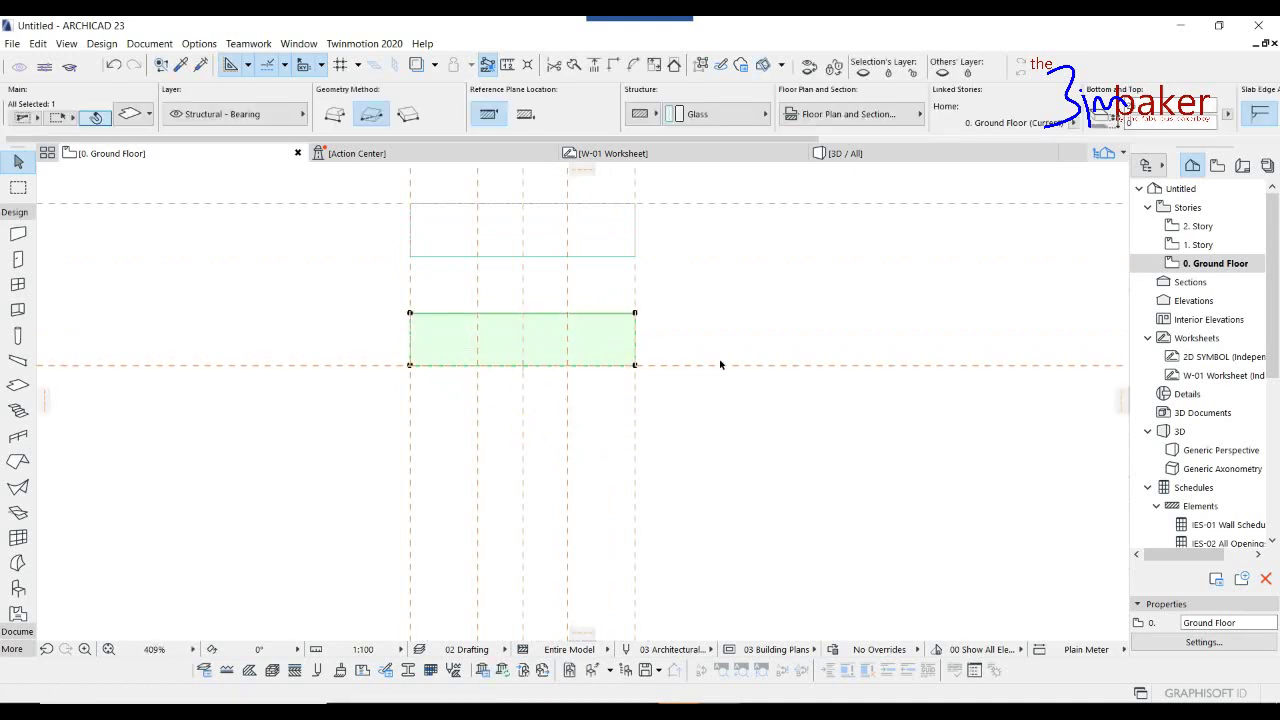
{"action": "scroll", "coordinate": [720, 369], "scroll_direction": "down", "scroll_amount": 3}
{"action": "left_click_drag", "start_coordinate": [677, 366], "coordinate": [677, 400]}
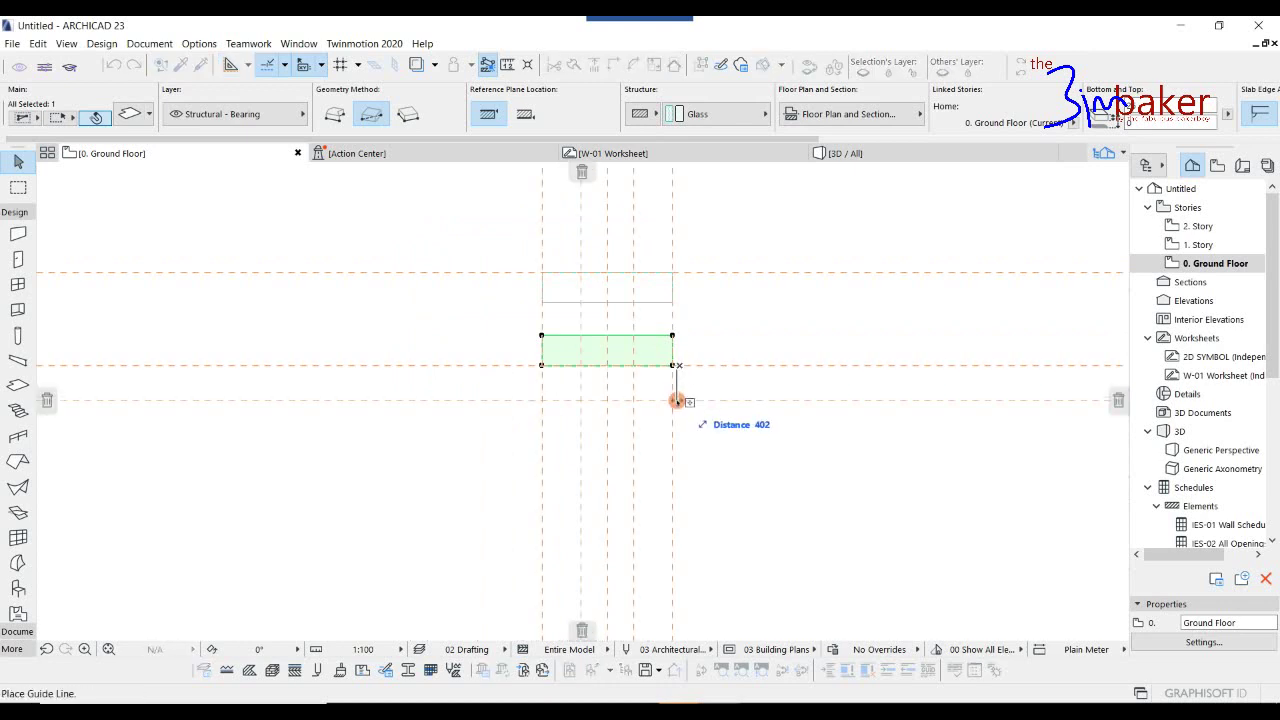
{"action": "scroll", "coordinate": [686, 416], "scroll_direction": "up", "scroll_amount": 3}
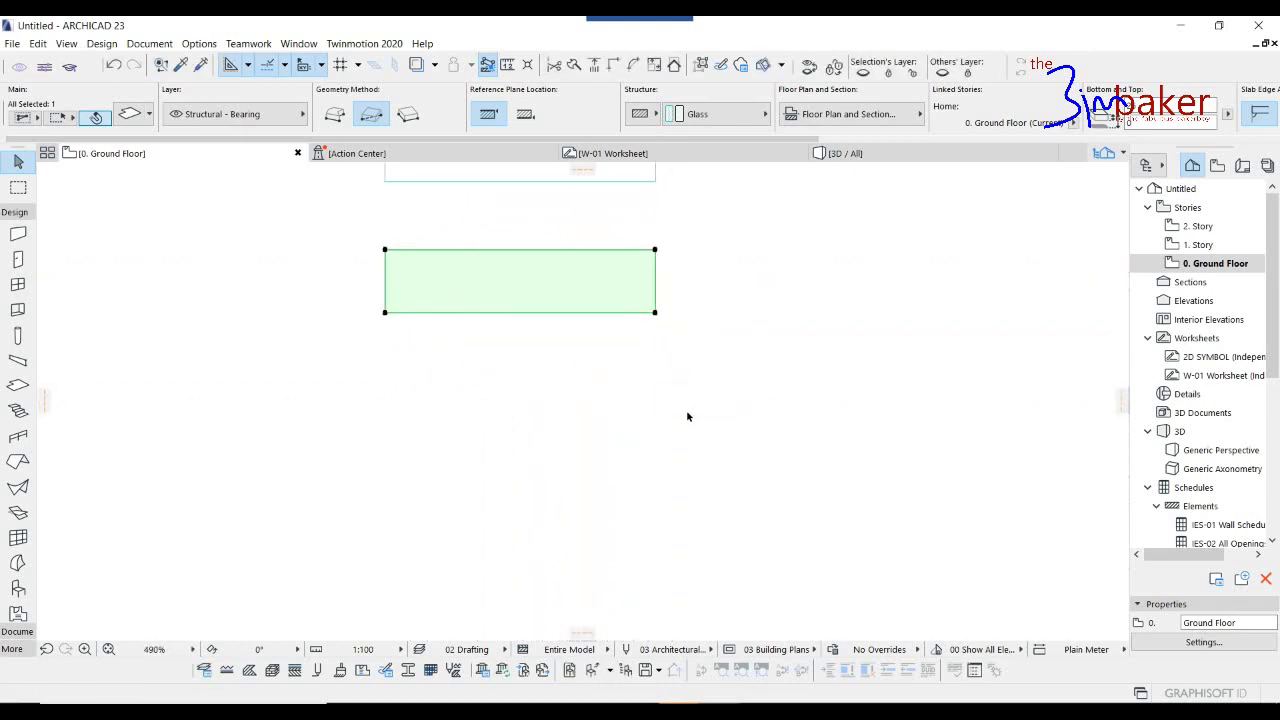
{"action": "left_click_drag", "start_coordinate": [667, 386], "coordinate": [671, 427]}
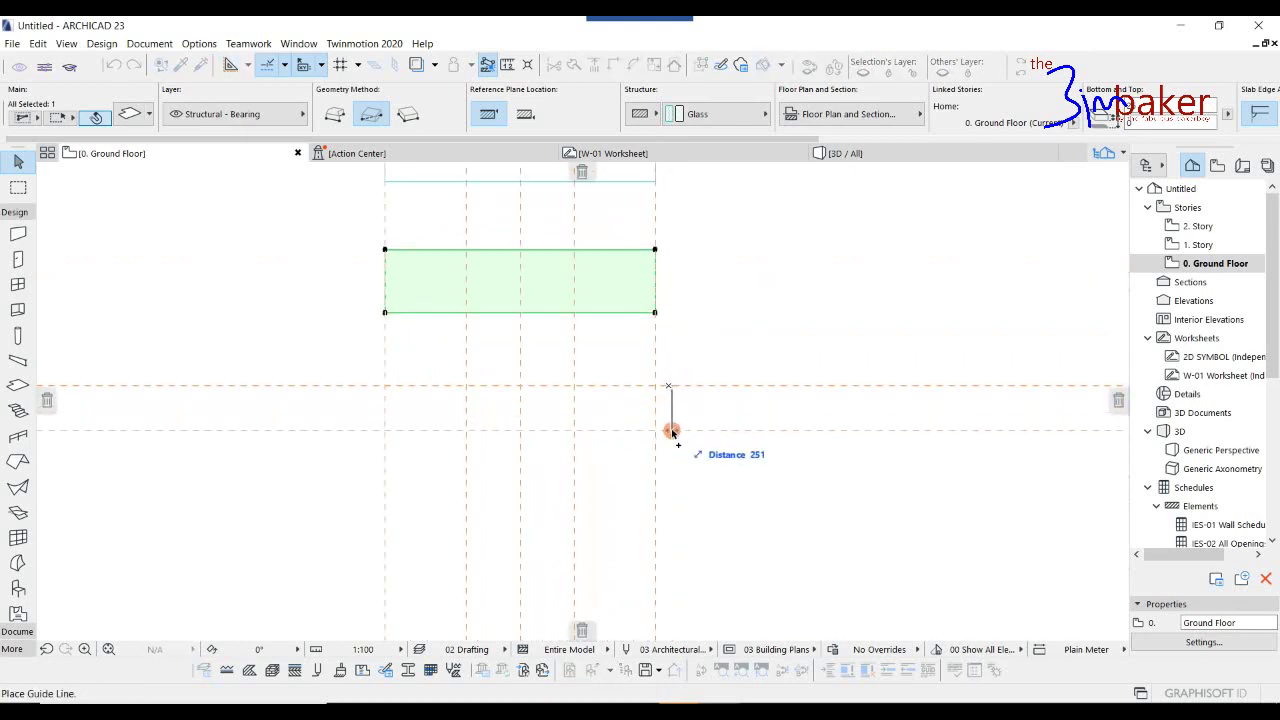
{"action": "type", "text": "25"}
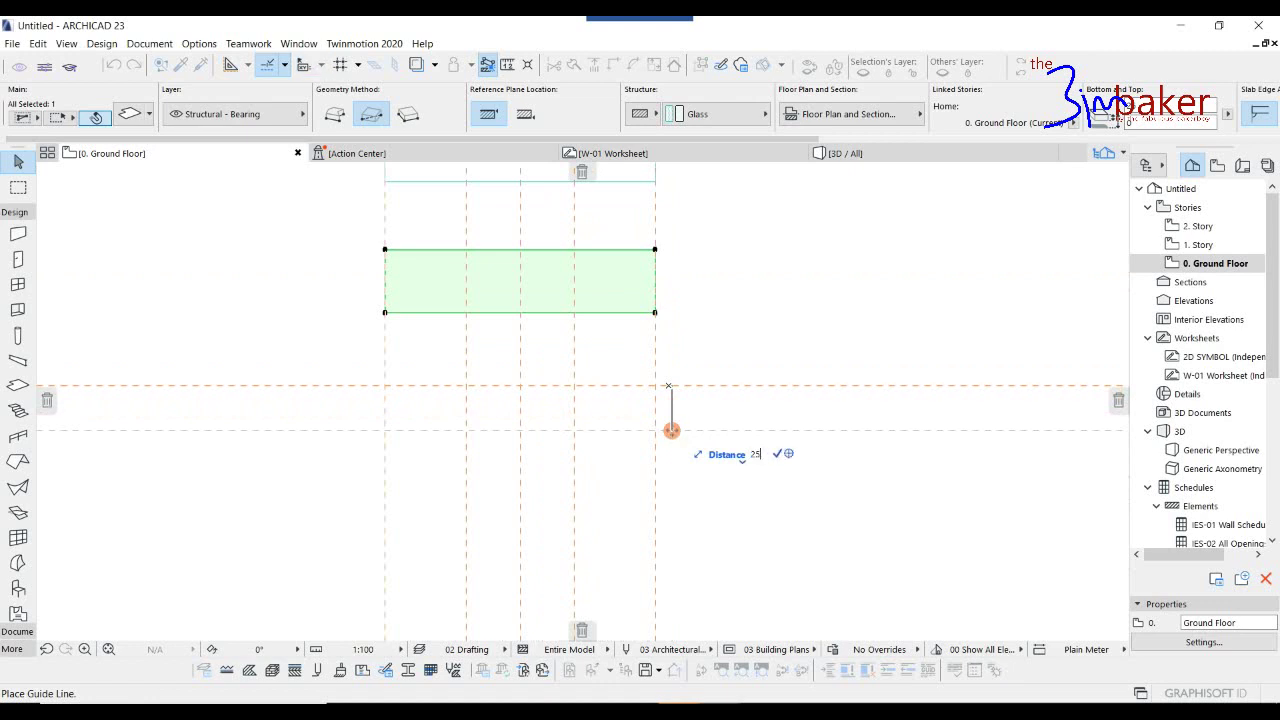
{"action": "type", "text": "1"}
{"action": "key", "text": "Return"}
{"action": "scroll", "coordinate": [631, 434], "scroll_direction": "up", "scroll_amount": 3}
{"action": "middle_click_drag", "start_coordinate": [598, 399], "coordinate": [594, 418]}
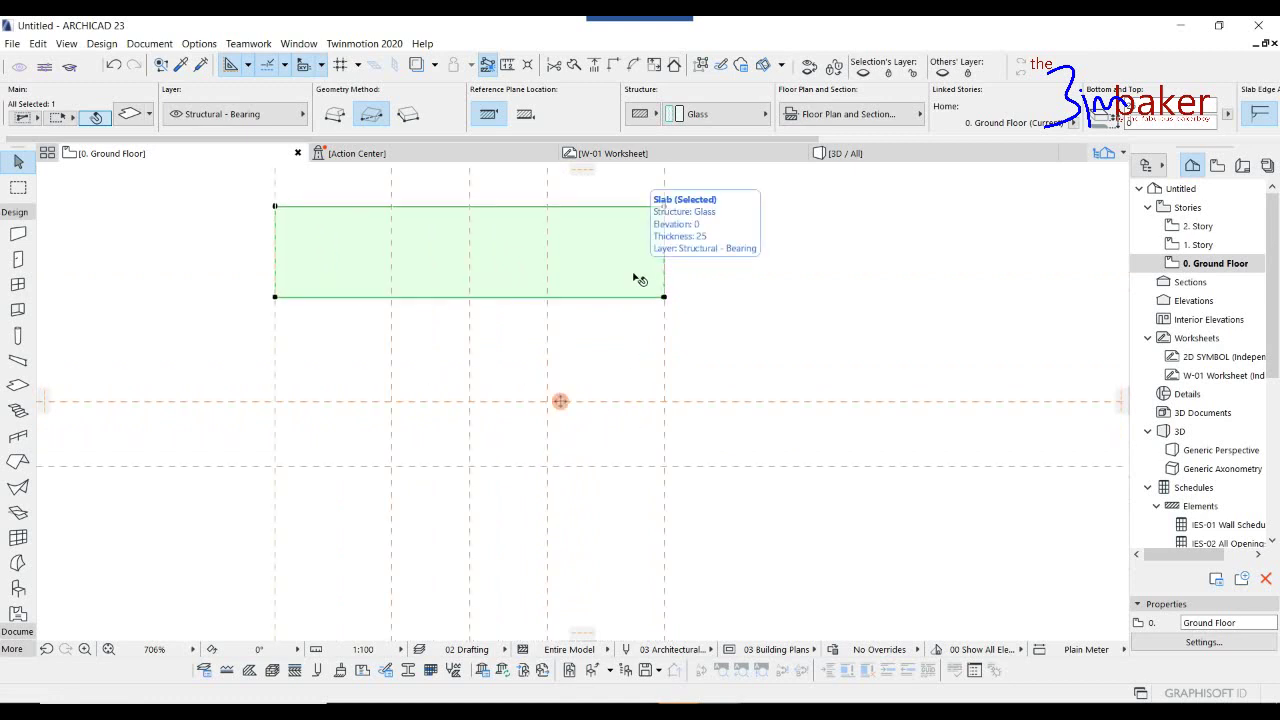
Draw a rectangular slab with the lower slab's settings, between the two rightmost vertical and the two lowest horizontal guide lines.
{"action": "key", "text": "Escape"}
{"action": "left_click", "coordinate": [598, 282], "text": "alt"}
{"action": "left_click", "coordinate": [548, 403]}
{"action": "left_click", "coordinate": [664, 466]}
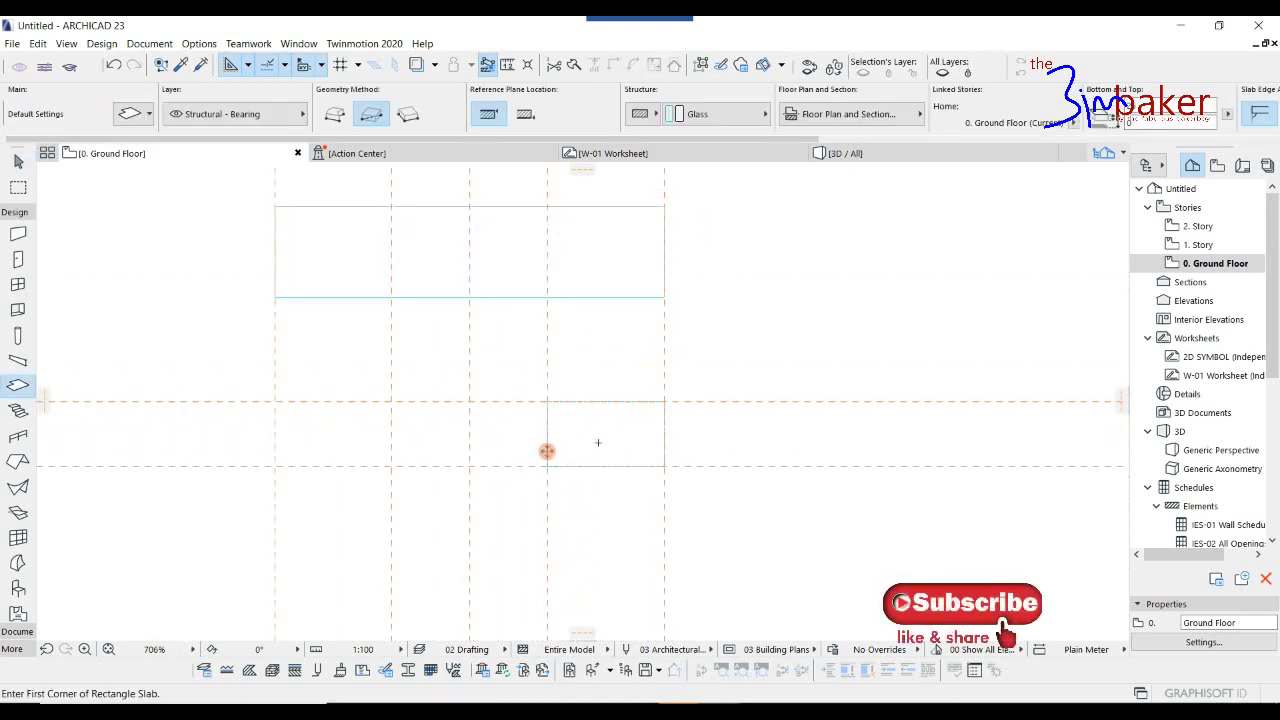
{"action": "scroll", "coordinate": [605, 441], "scroll_direction": "up", "scroll_amount": 2}
{"action": "key", "text": "Escape"}
Select the new small slab and copy guide lines inward from its left edge and 20 mm down from its top edge.
{"action": "left_click", "coordinate": [604, 433]}
{"action": "scroll", "coordinate": [574, 398], "scroll_direction": "up", "scroll_amount": 2}
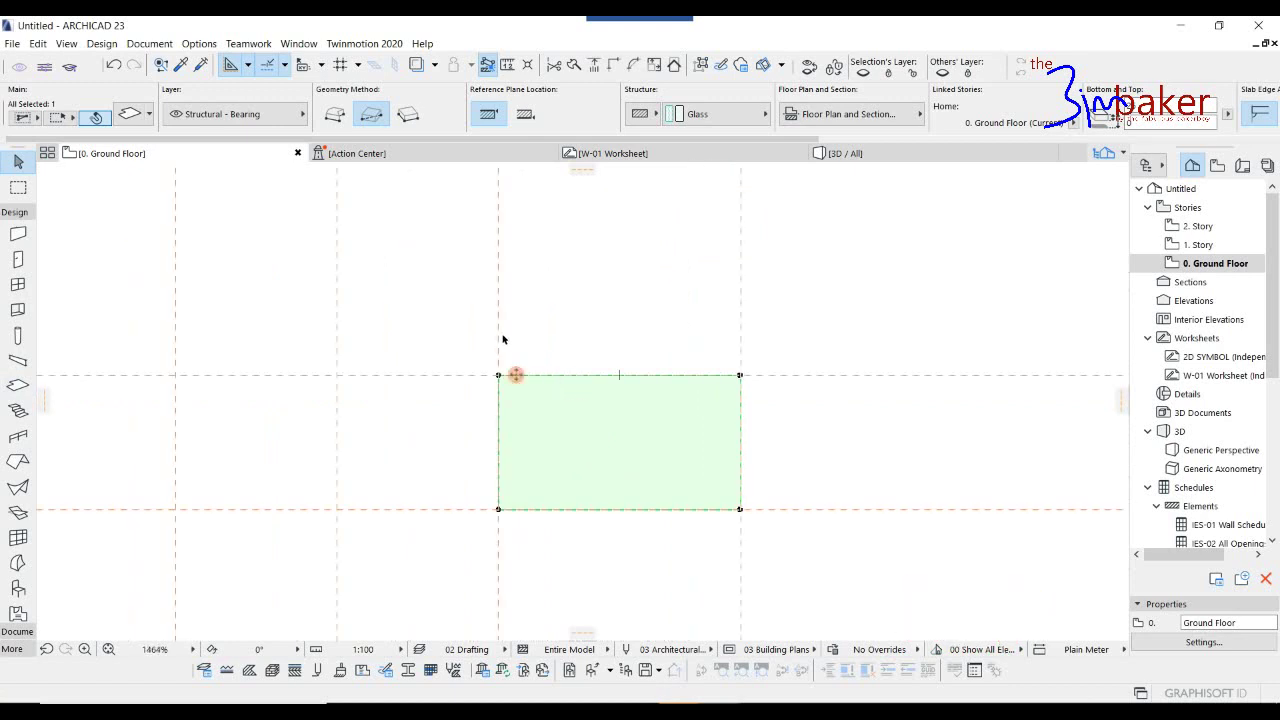
{"action": "left_click_drag", "start_coordinate": [497, 375], "coordinate": [579, 389]}
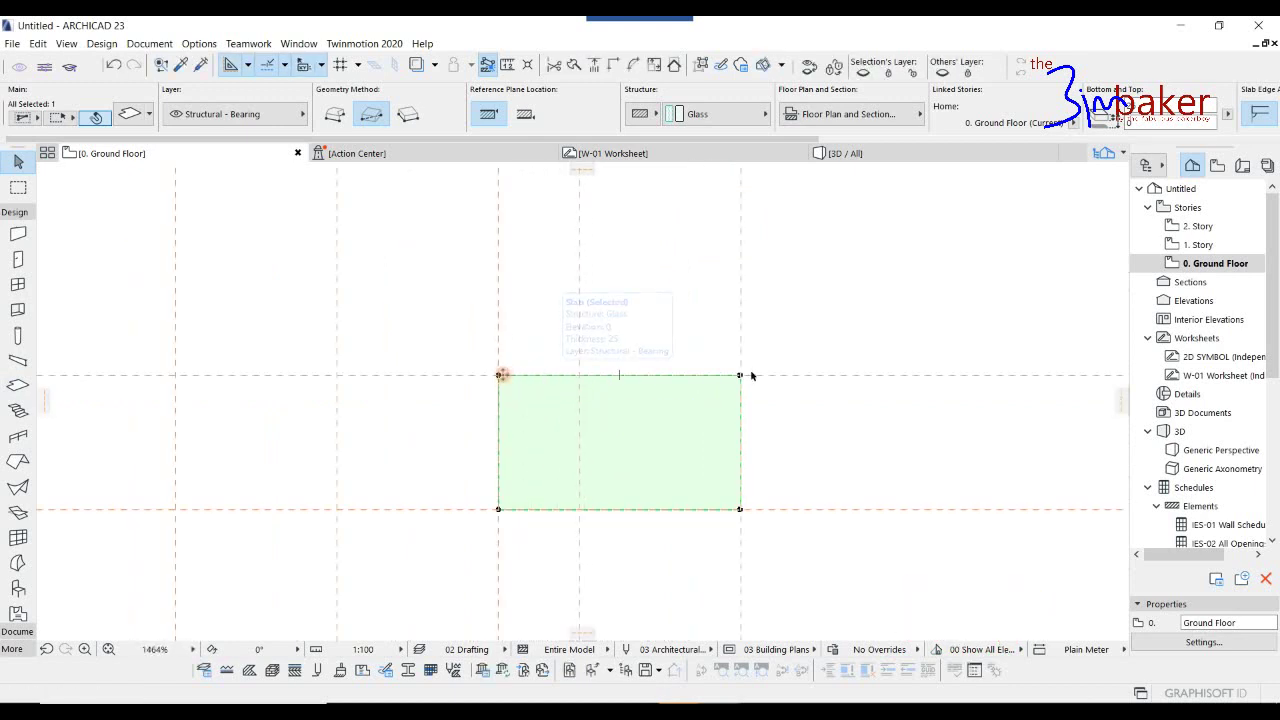
{"action": "left_click_drag", "start_coordinate": [500, 376], "coordinate": [515, 396]}
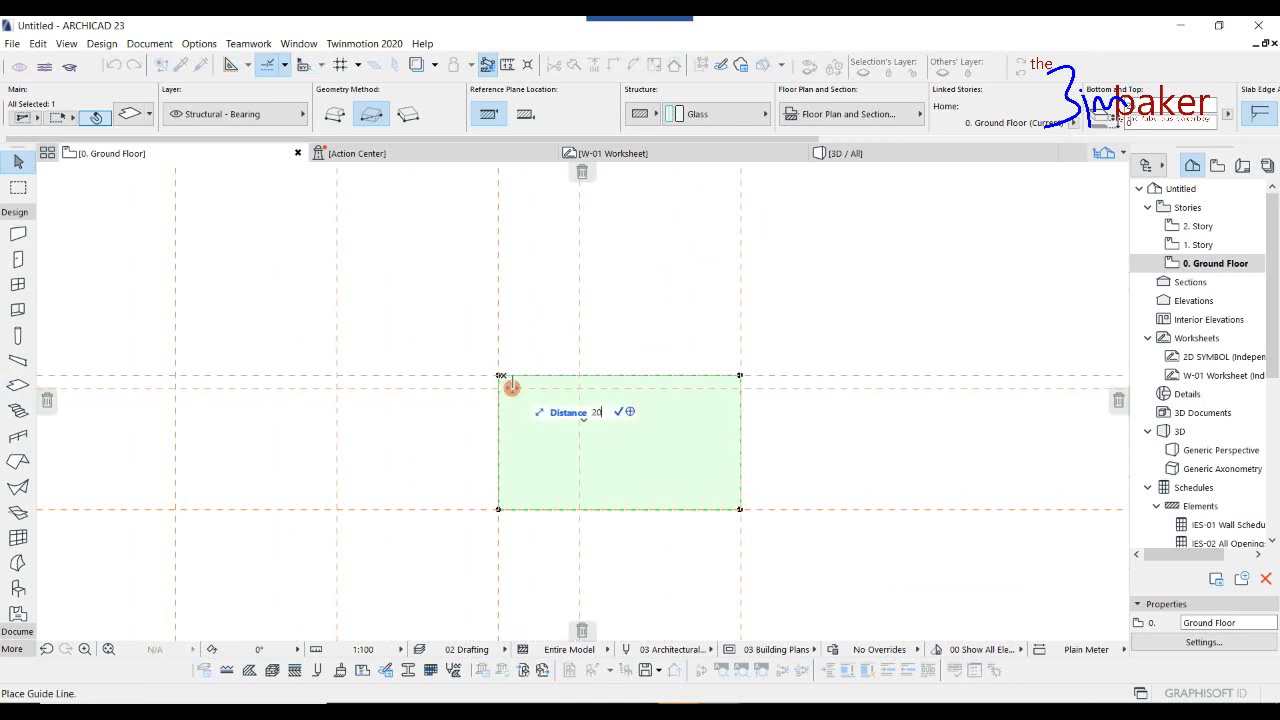
Cut a rectangular notch from the small slab's upper-left corner to the intersection of the two inner guide lines.
{"action": "left_click", "coordinate": [499, 376]}
{"action": "left_click", "coordinate": [163, 174]}
{"action": "left_click", "coordinate": [579, 386]}
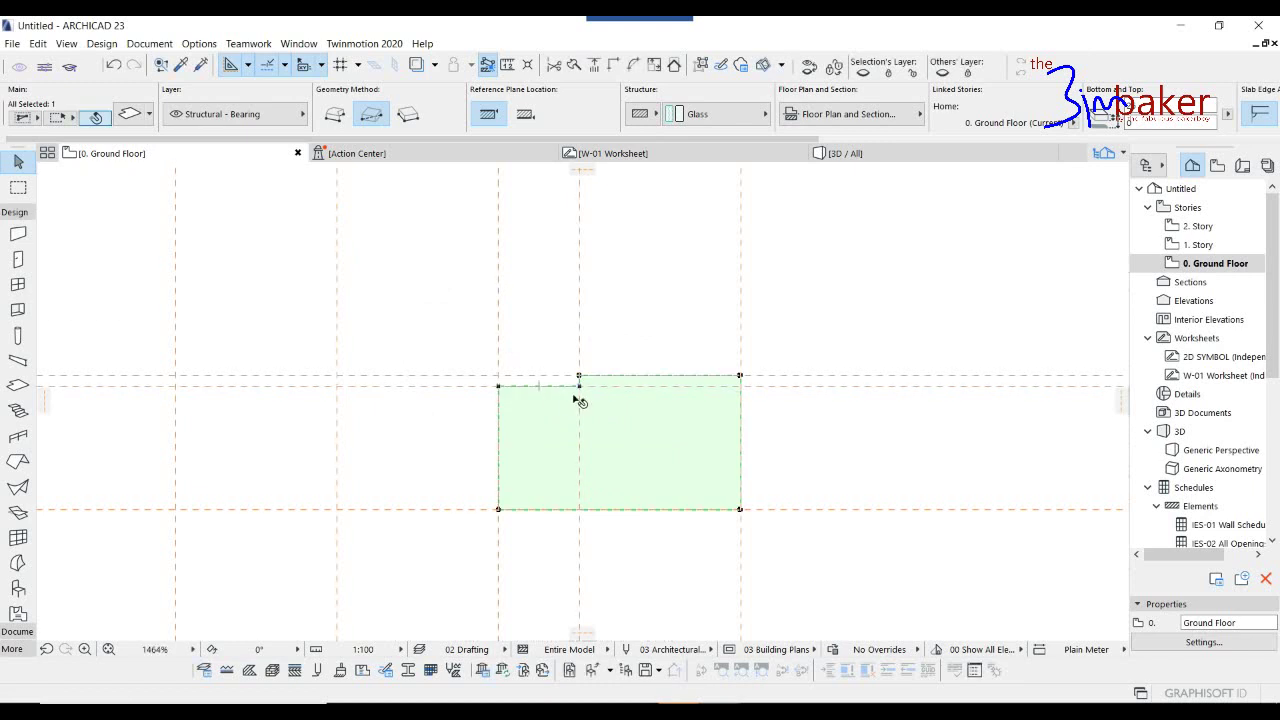
Try moving the notch's inner corner on the small slab 5 mm to the left, and undo it.
{"action": "scroll", "coordinate": [577, 393], "scroll_direction": "up", "scroll_amount": 3}
{"action": "left_click", "coordinate": [577, 384]}
{"action": "left_click", "coordinate": [69, 176]}
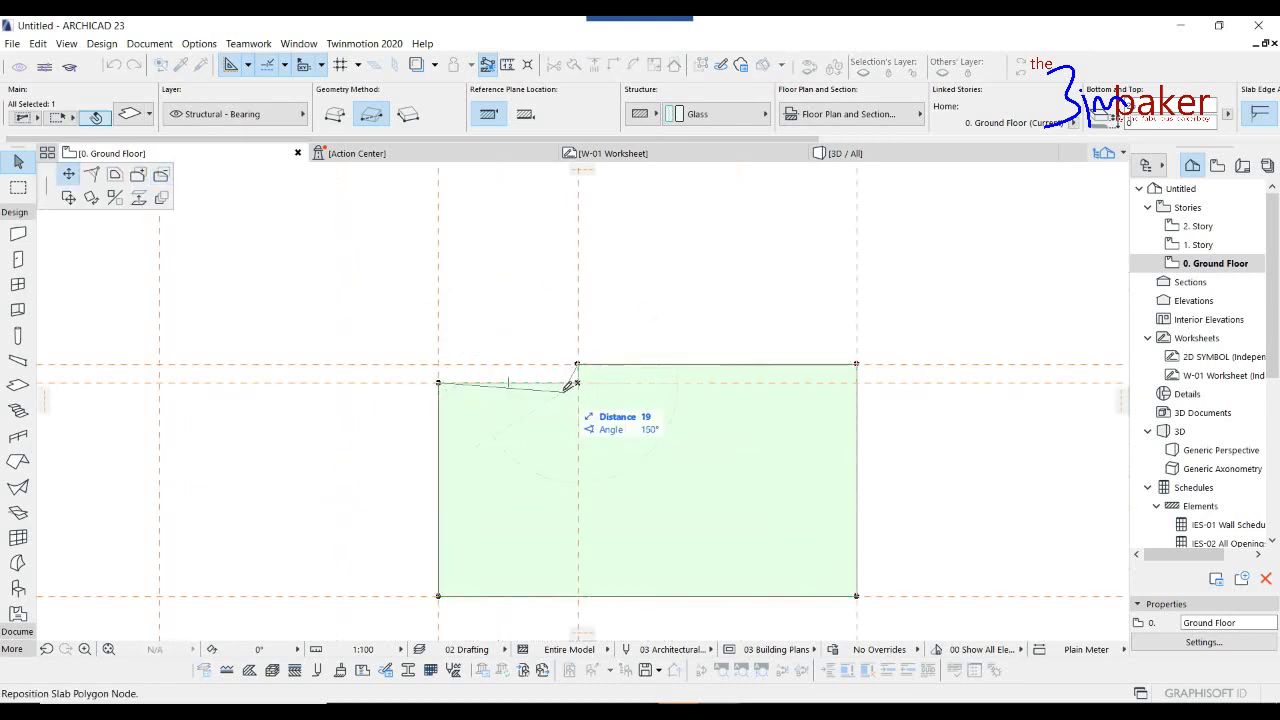
{"action": "type", "text": "5"}
{"action": "key", "text": "Return"}
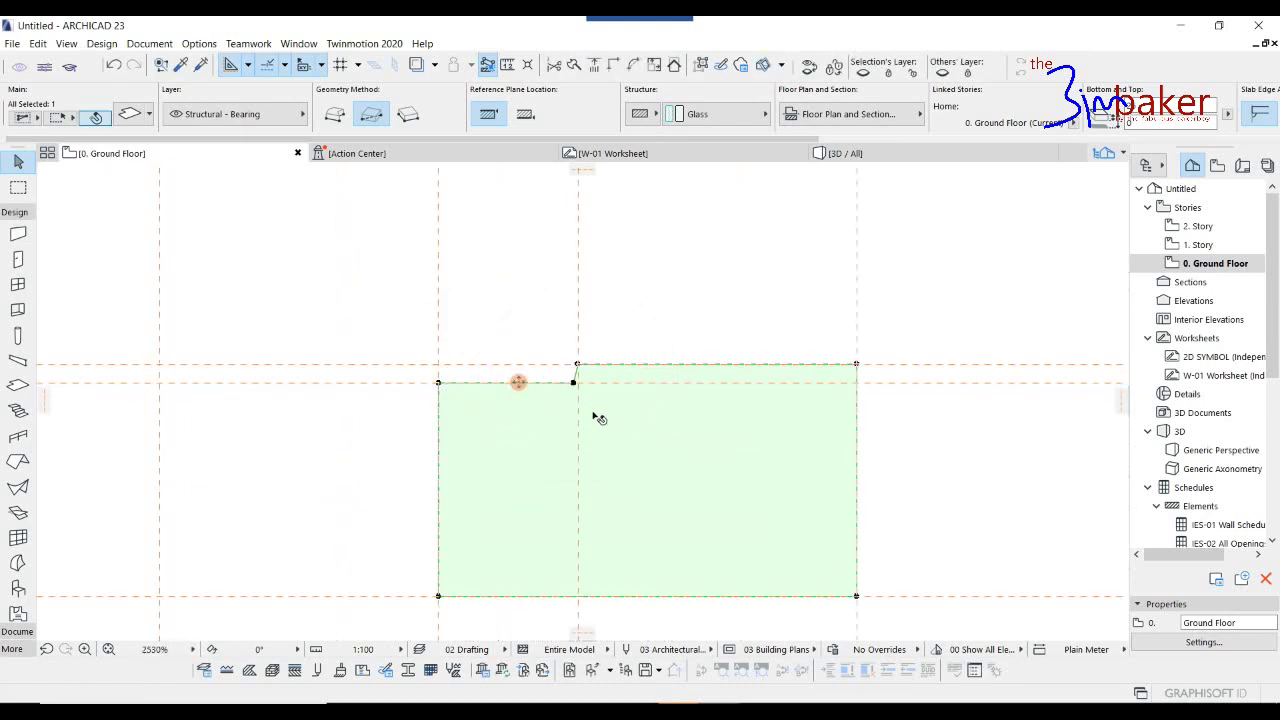
{"action": "key", "text": "ctrl+z"}
Move the notch's inner corner a short distance left along its horizontal edge so the notch's end slants.
{"action": "left_click", "coordinate": [577, 383]}
{"action": "left_click", "coordinate": [554, 382]}
{"action": "key", "text": "ctrl+z"}
{"action": "scroll", "coordinate": [524, 394], "scroll_direction": "down", "scroll_amount": 8}
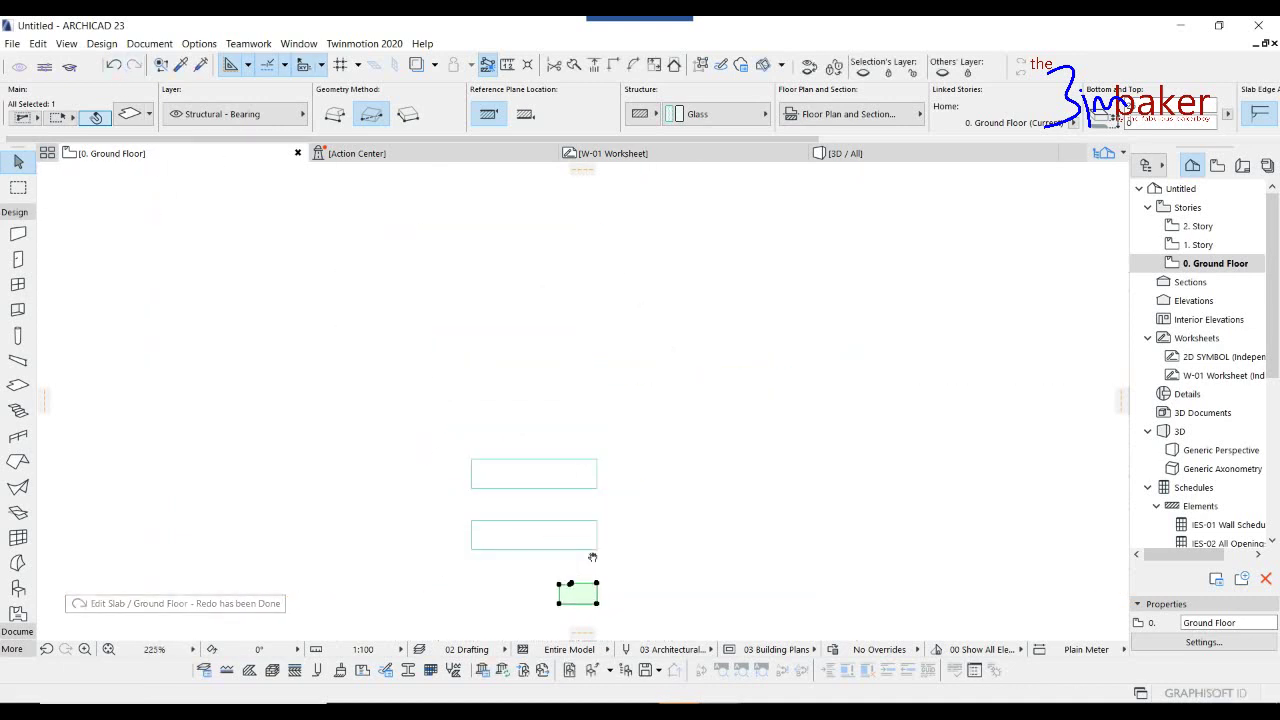
{"action": "scroll", "coordinate": [589, 439], "scroll_direction": "up", "scroll_amount": 3}
{"action": "scroll", "coordinate": [589, 439], "scroll_direction": "down", "scroll_amount": 5}
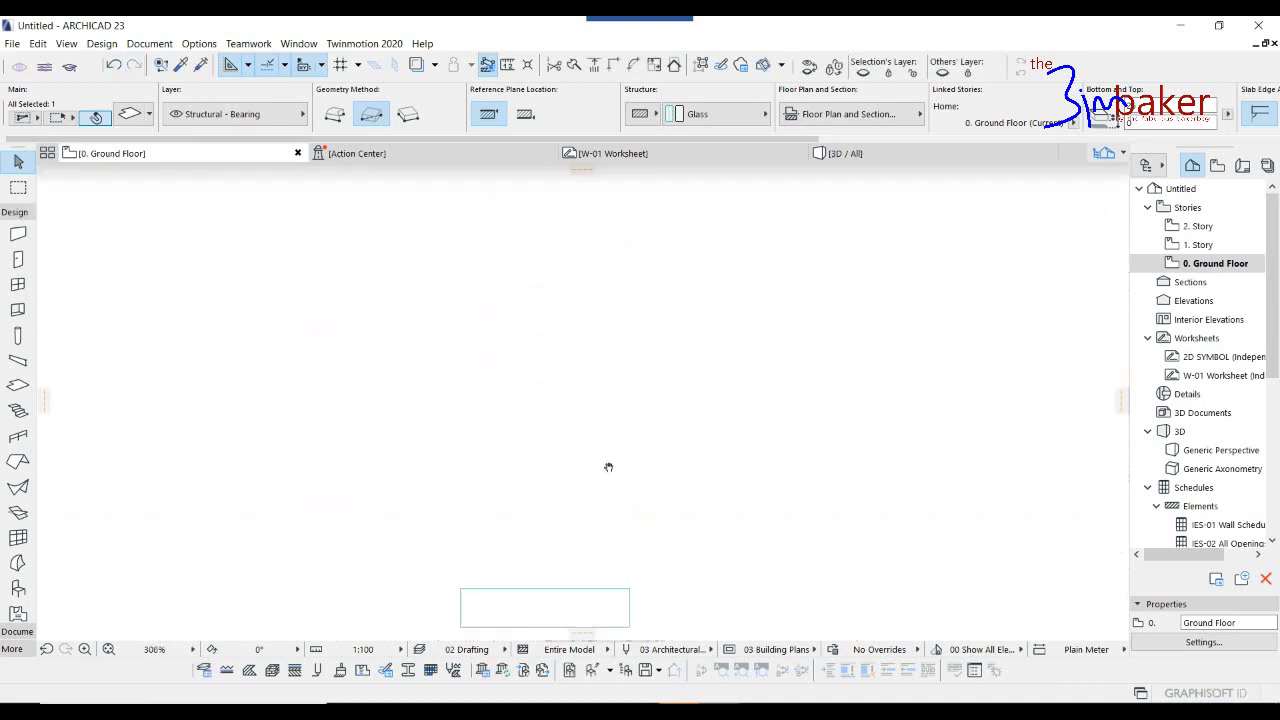
{"action": "scroll", "coordinate": [740, 388], "scroll_direction": "up", "scroll_amount": 4}
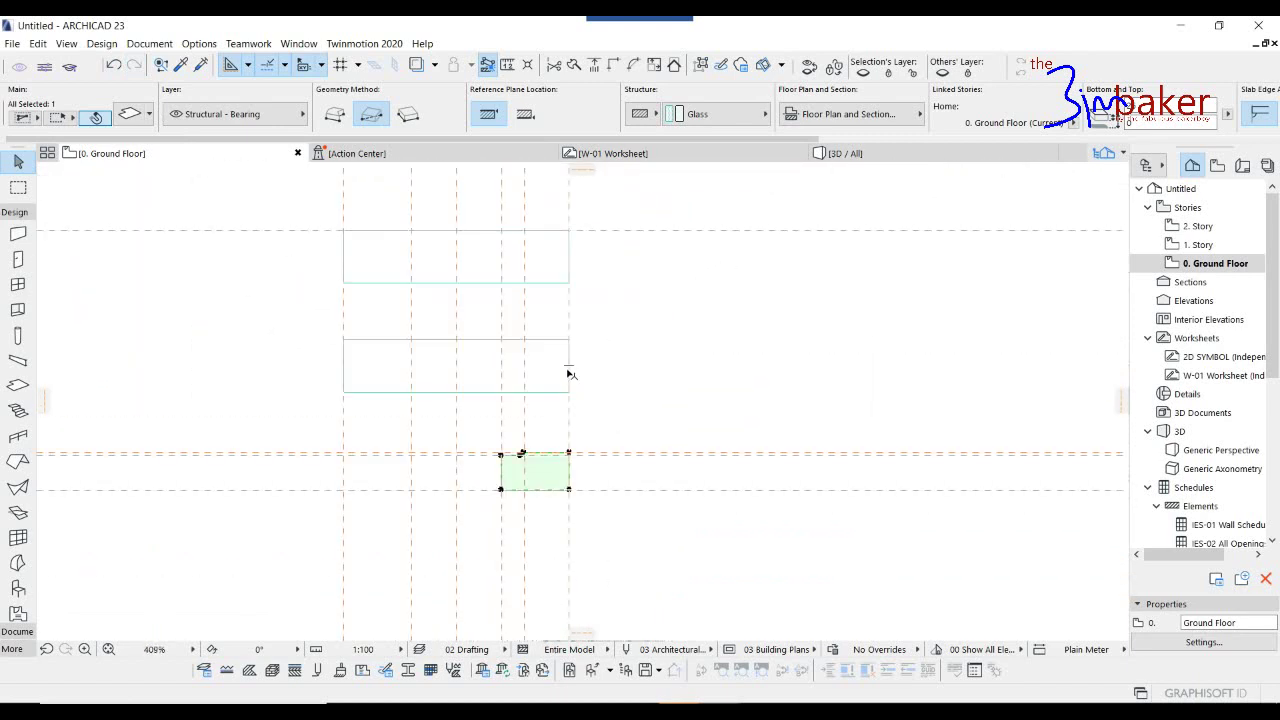
{"action": "left_click", "coordinate": [568, 471]}
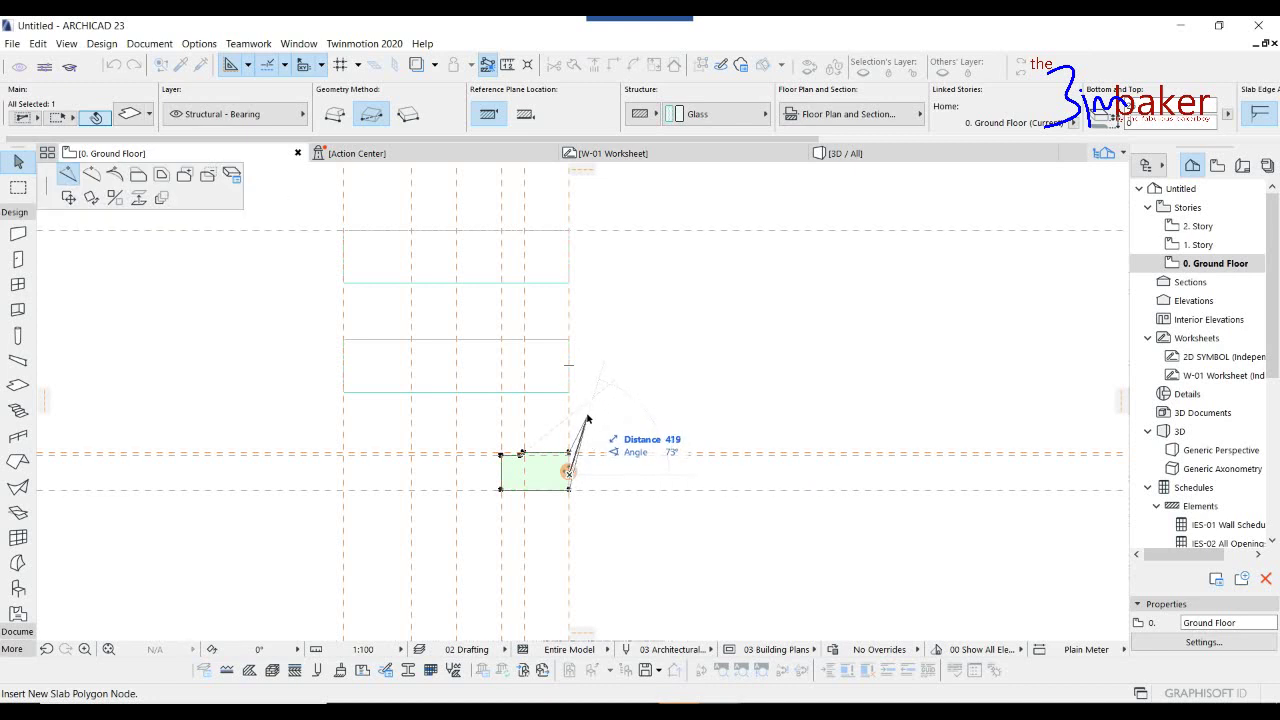
{"action": "key", "text": "Escape"}
{"action": "key", "text": "Escape"}
Copy the guide line on the slabs' right edge about 250 mm to the right, and measure the small slab's height.
{"action": "left_click", "coordinate": [568, 471]}
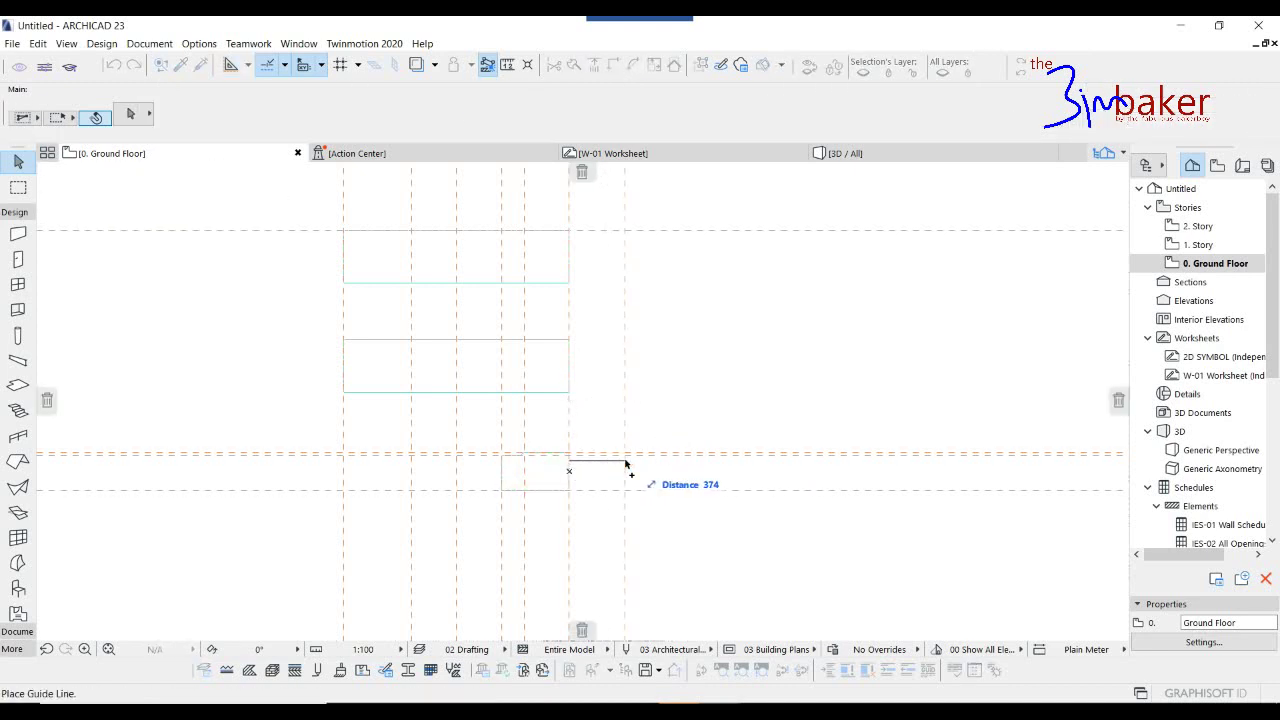
{"action": "left_click", "coordinate": [606, 462]}
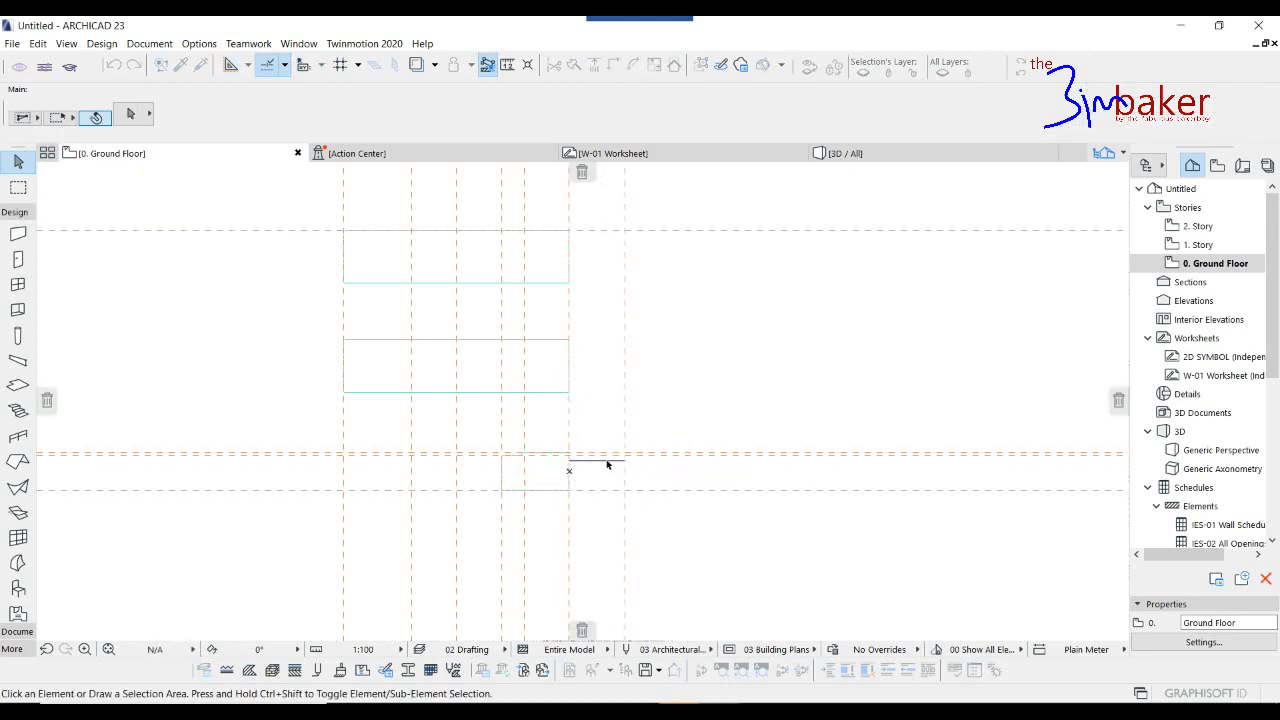
{"action": "scroll", "coordinate": [589, 490], "scroll_direction": "up", "scroll_amount": 1}
{"action": "left_click", "coordinate": [566, 491]}
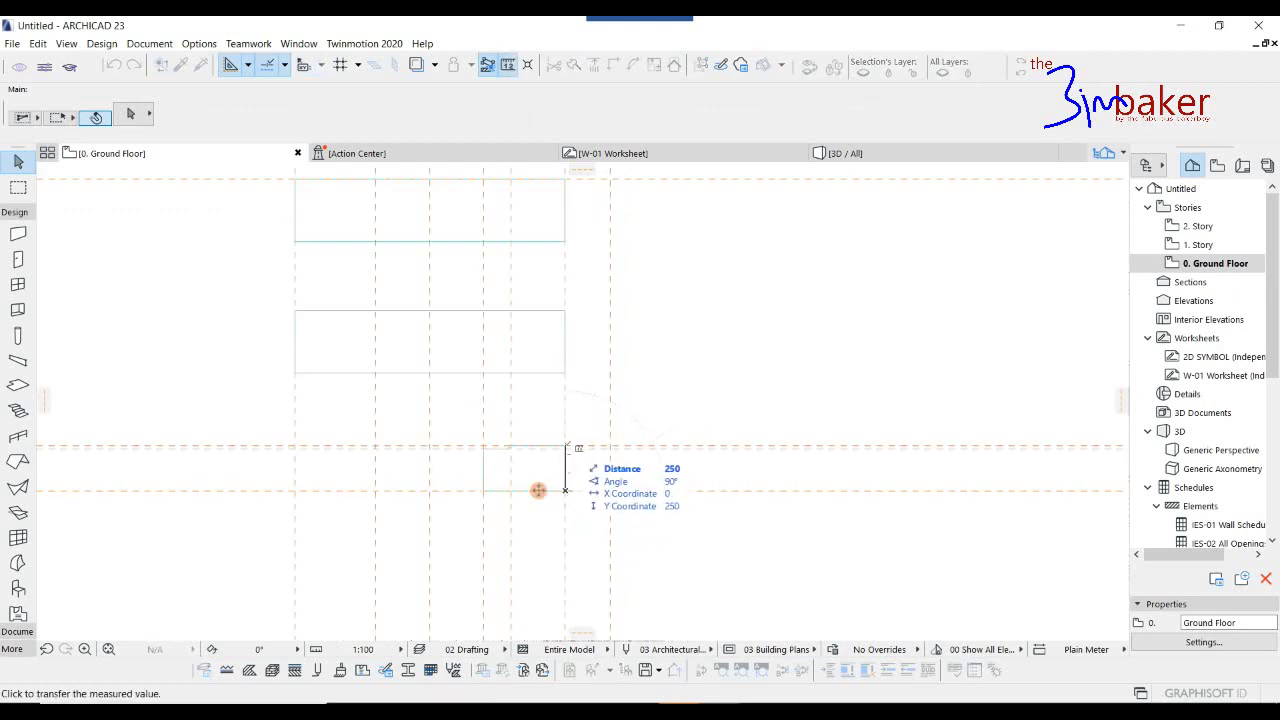
{"action": "key", "text": "Escape"}
{"action": "middle_click_drag", "start_coordinate": [597, 469], "coordinate": [609, 520]}
{"action": "key", "text": "Escape"}
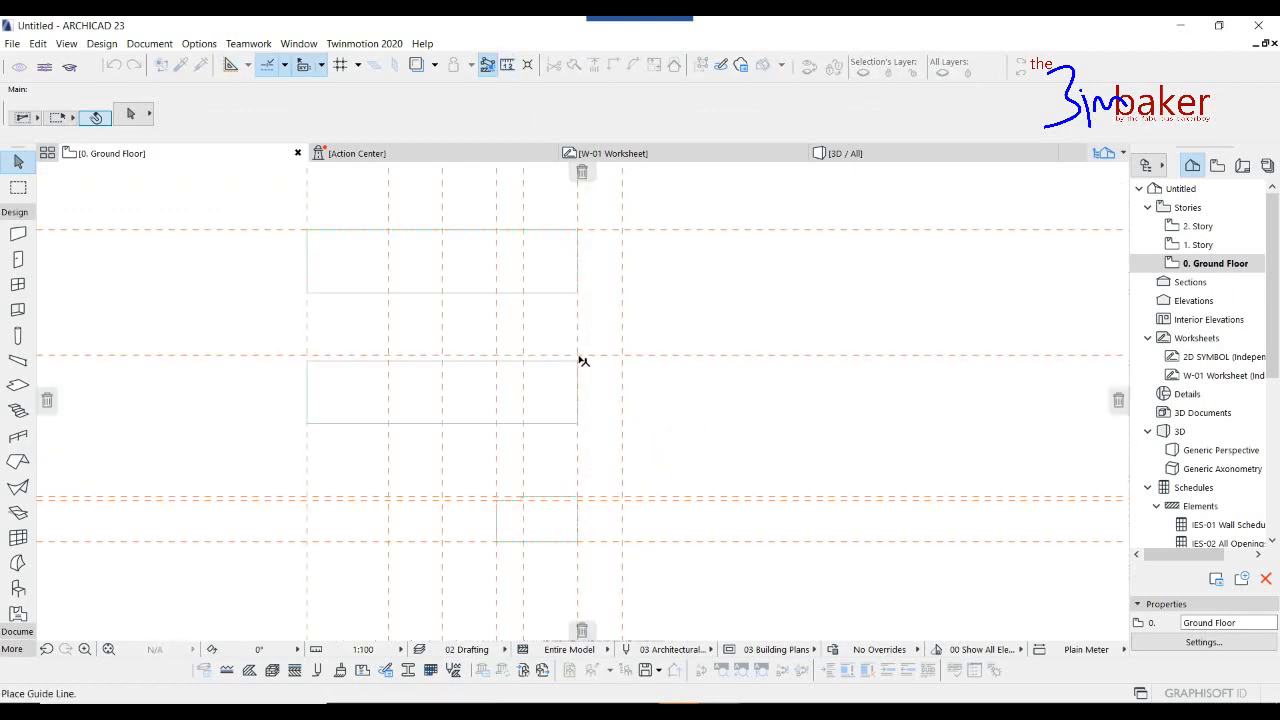
Place guide lines along the lower slab's top and bottom edges and draw an adjoining rectangular slab out to the outermost right guide line.
{"action": "left_click", "coordinate": [586, 360]}
{"action": "left_click_drag", "start_coordinate": [554, 360], "coordinate": [564, 423]}
{"action": "left_click", "coordinate": [569, 520], "text": "alt"}
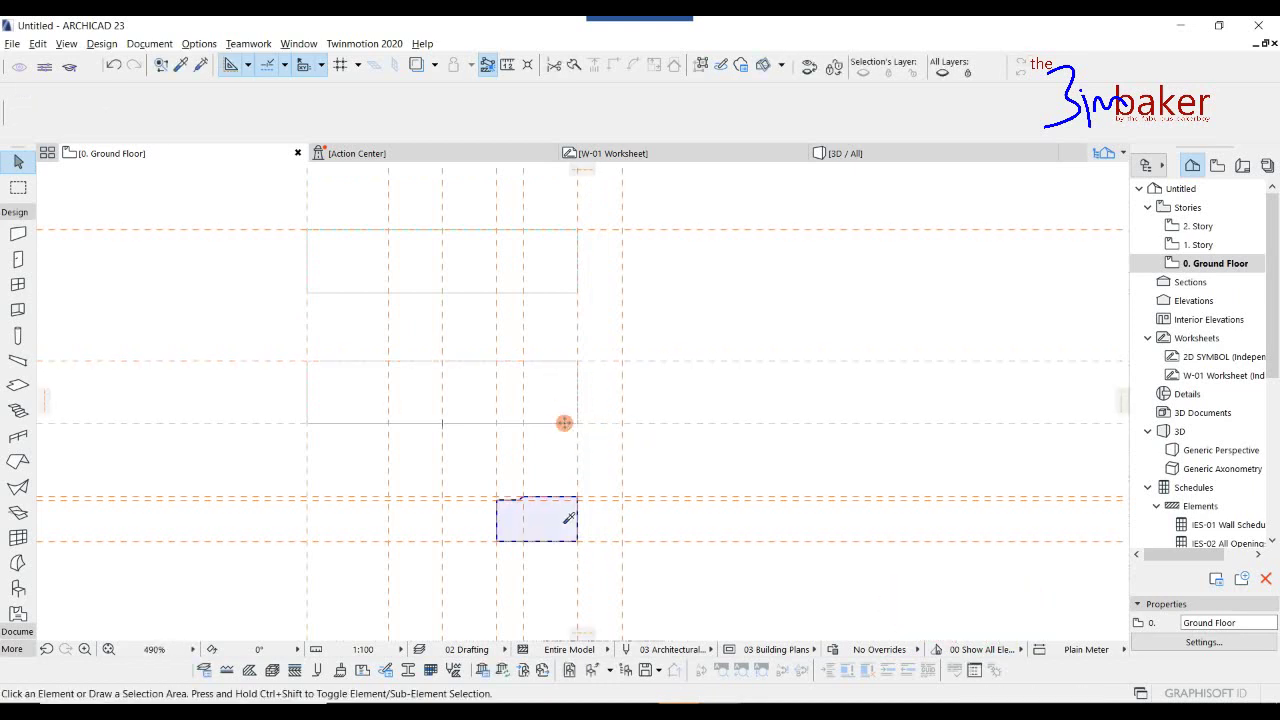
{"action": "key", "text": "space"}
{"action": "scroll", "coordinate": [628, 451], "scroll_direction": "down", "scroll_amount": 2}
{"action": "key", "text": "Escape"}
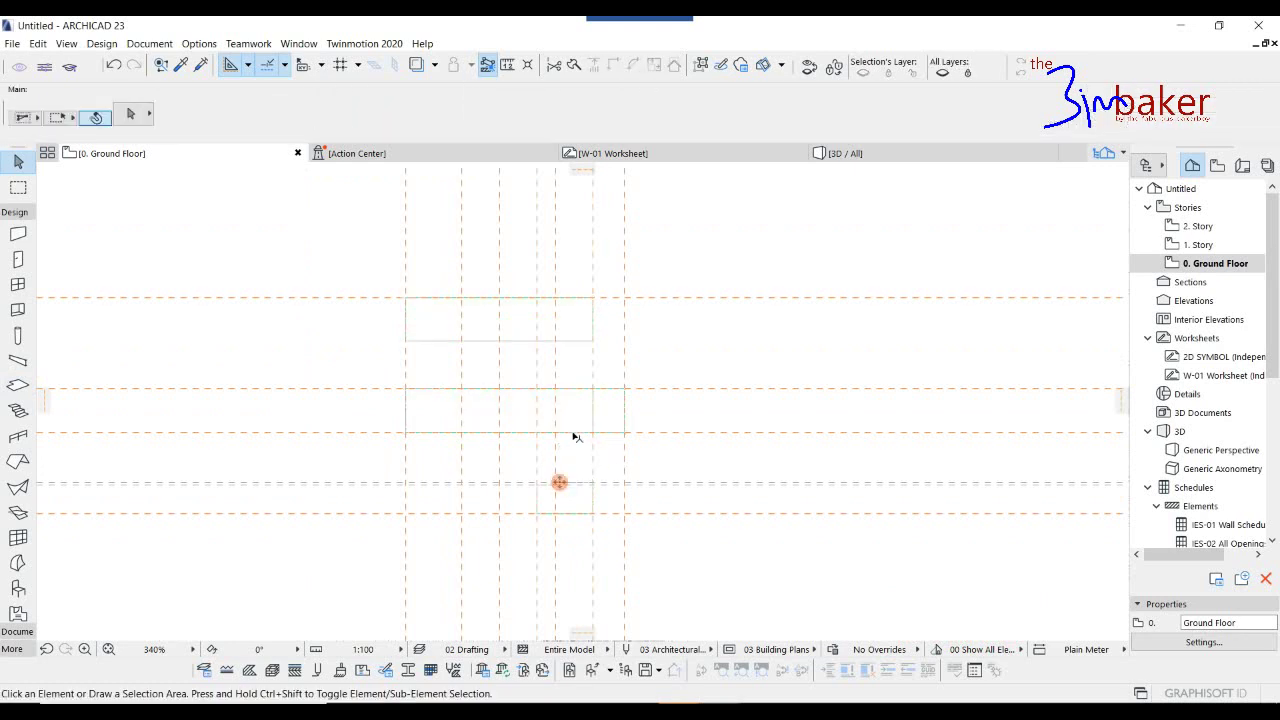
Draw a rectangular slab with the narrow slab's settings over the lower slab's right part, spanning the width of the notched slab.
{"action": "scroll", "coordinate": [573, 435], "scroll_direction": "up", "scroll_amount": 2}
{"action": "scroll", "coordinate": [572, 435], "scroll_direction": "up", "scroll_amount": 2}
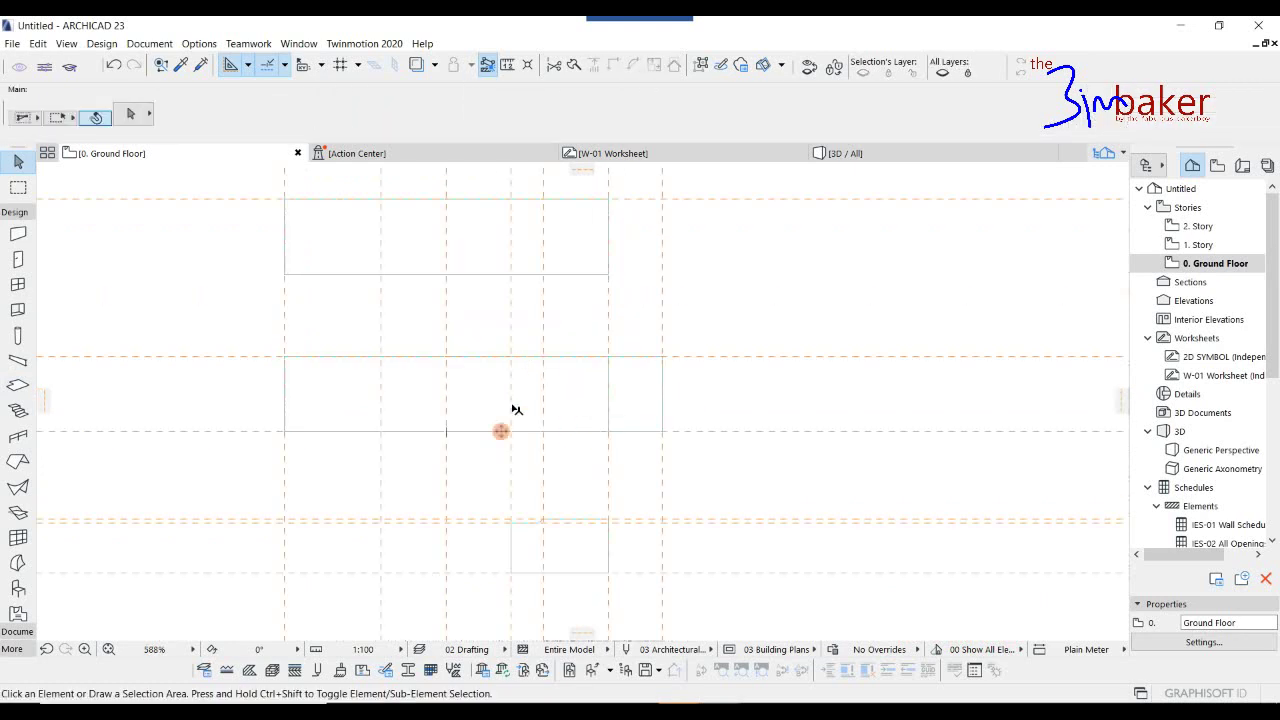
{"action": "mouse_move", "coordinate": [604, 390]}
{"action": "middle_mouse_down"}
{"action": "mouse_move", "coordinate": [600, 380]}
{"action": "mouse_move", "coordinate": [628, 397]}
{"action": "middle_mouse_up"}
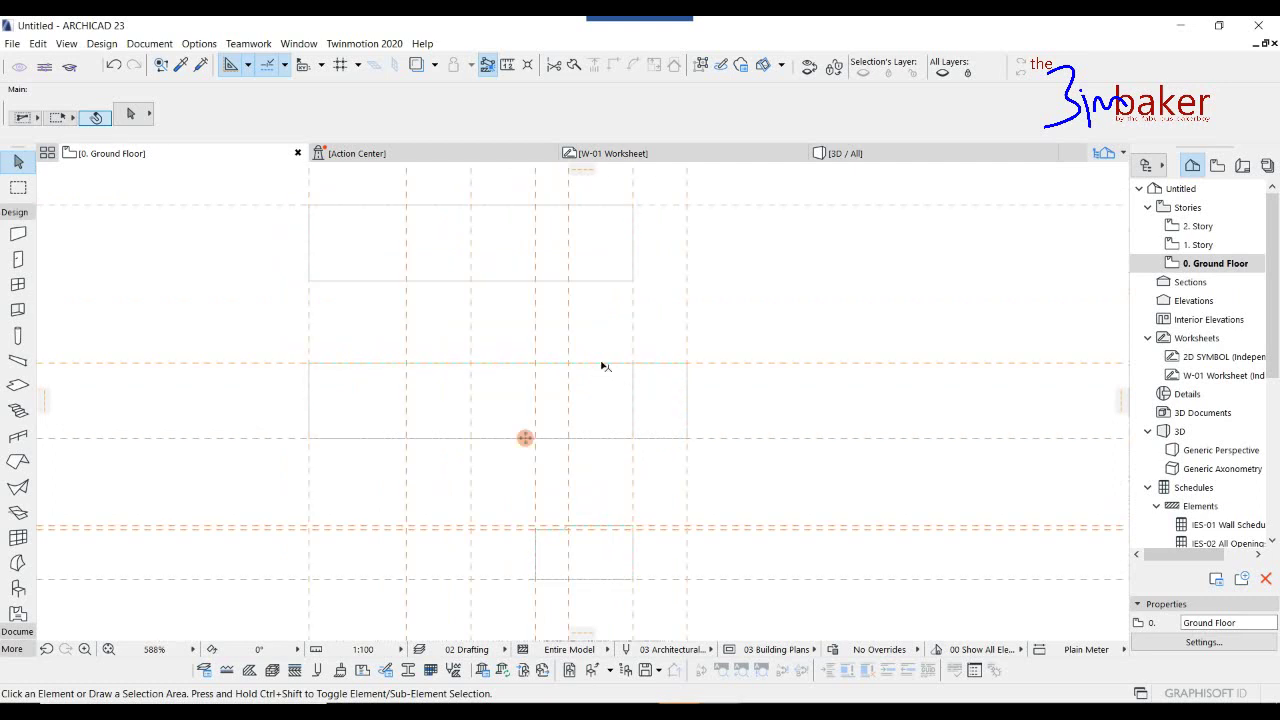
{"action": "left_click", "coordinate": [652, 413], "text": "alt"}
{"action": "left_click", "coordinate": [535, 363]}
{"action": "left_click", "coordinate": [633, 438]}
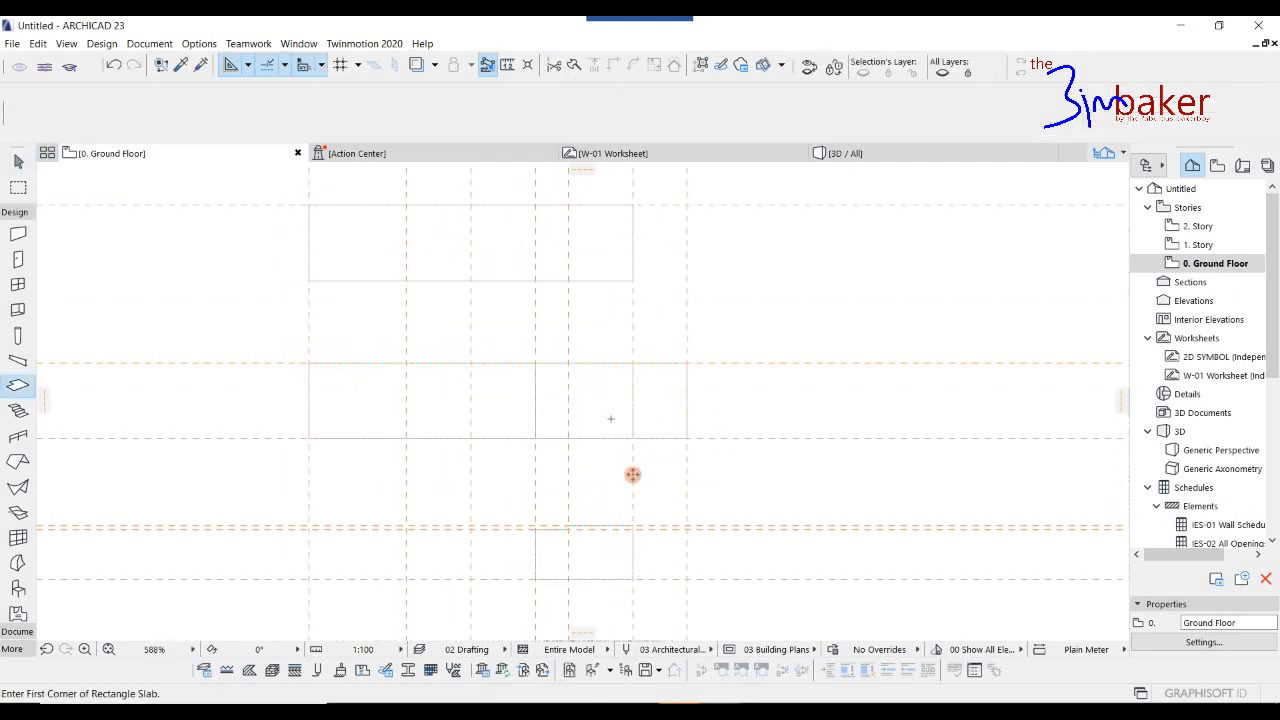
{"action": "key", "text": "Escape"}
Move the new rectangular slab off the lower slab to a free spot directly below the notched slab.
{"action": "left_click", "coordinate": [605, 419]}
{"action": "key", "text": "ctrl+d"}
{"action": "left_click", "coordinate": [602, 419]}
{"action": "middle_click_drag", "start_coordinate": [608, 604], "coordinate": [589, 485]}
{"action": "left_click", "coordinate": [592, 549]}
{"action": "key", "text": "Escape"}
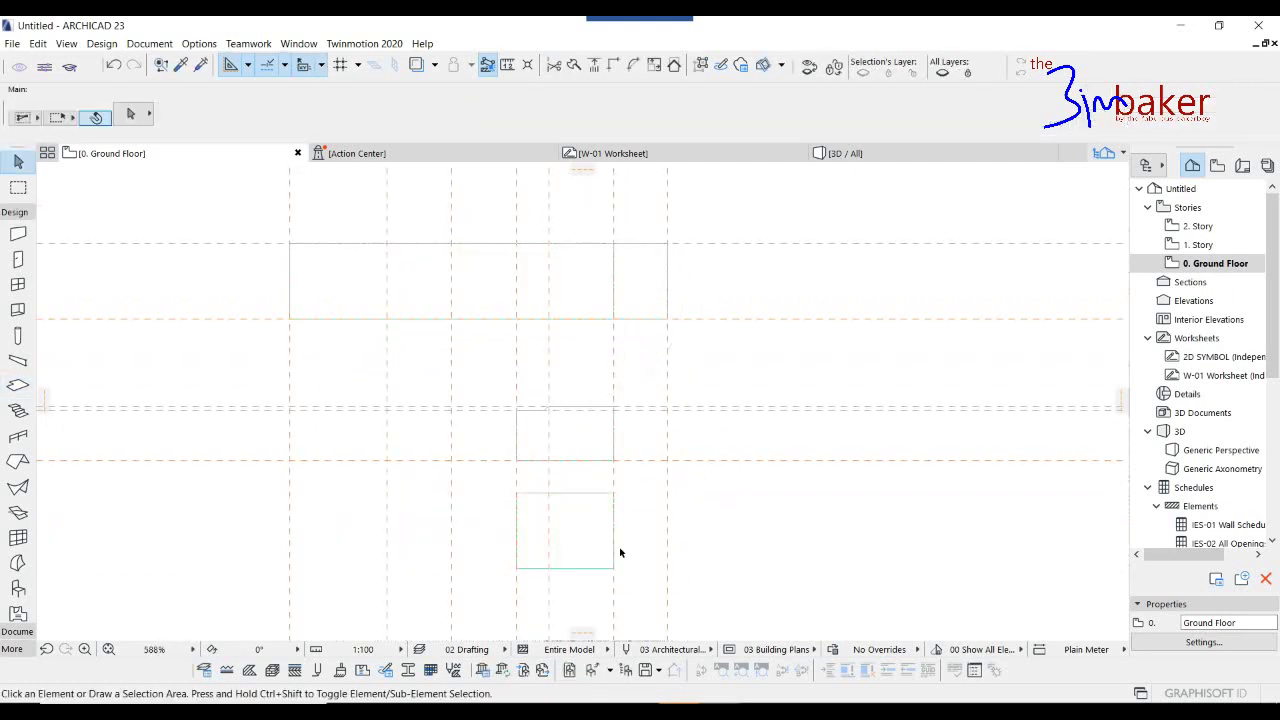
Draw a rectangular slab with the bottom slab's settings over the lower slab, from the second vertical guide line to the notch's guide line.
{"action": "left_click", "coordinate": [590, 275]}
{"action": "scroll", "coordinate": [629, 309], "scroll_direction": "down", "scroll_amount": 5}
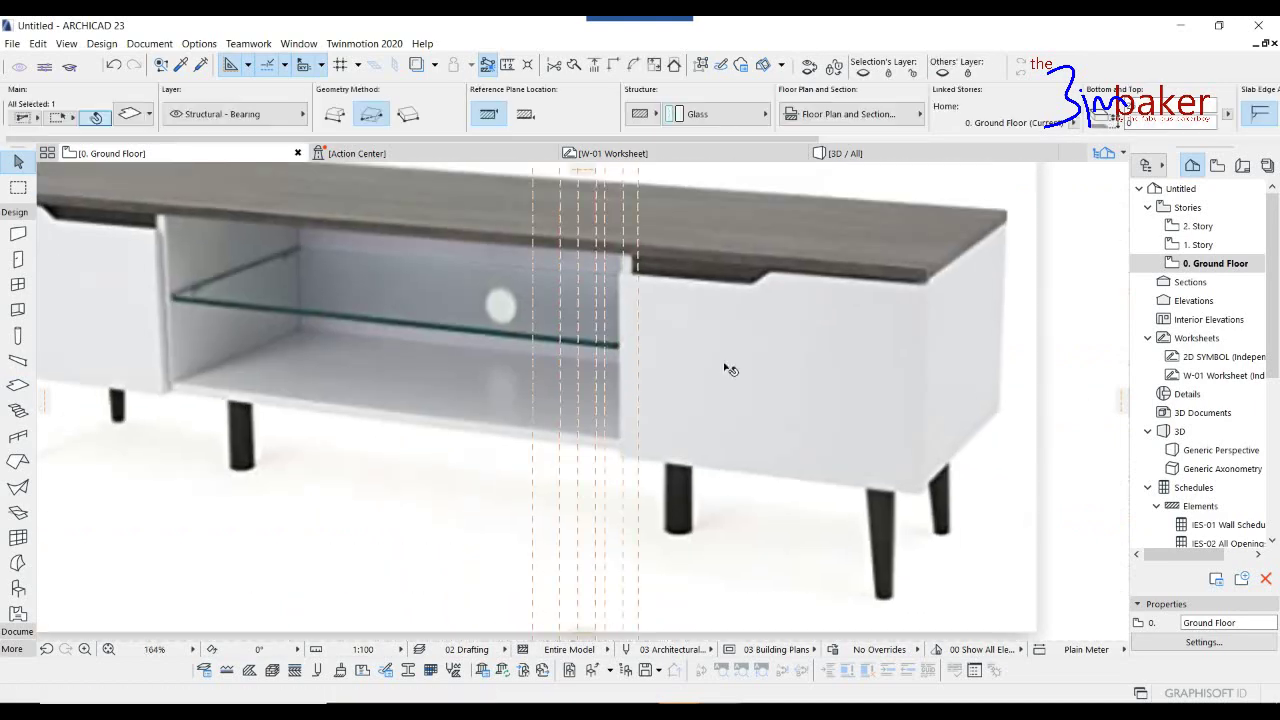
{"action": "scroll", "coordinate": [488, 468], "scroll_direction": "down", "scroll_amount": 1}
{"action": "middle_click_drag", "start_coordinate": [490, 560], "coordinate": [482, 190]}
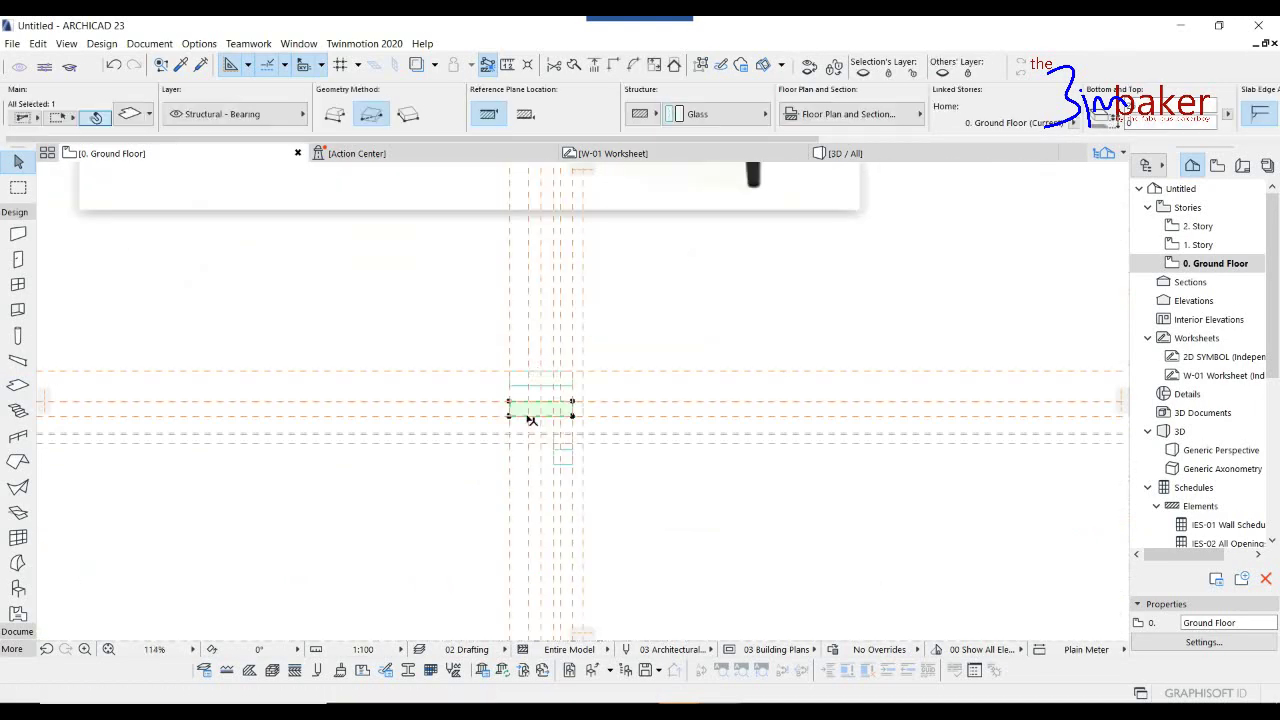
{"action": "scroll", "coordinate": [560, 440], "scroll_direction": "up", "scroll_amount": 4}
{"action": "middle_click_drag", "start_coordinate": [559, 359], "coordinate": [550, 400]}
{"action": "key", "text": "Escape"}
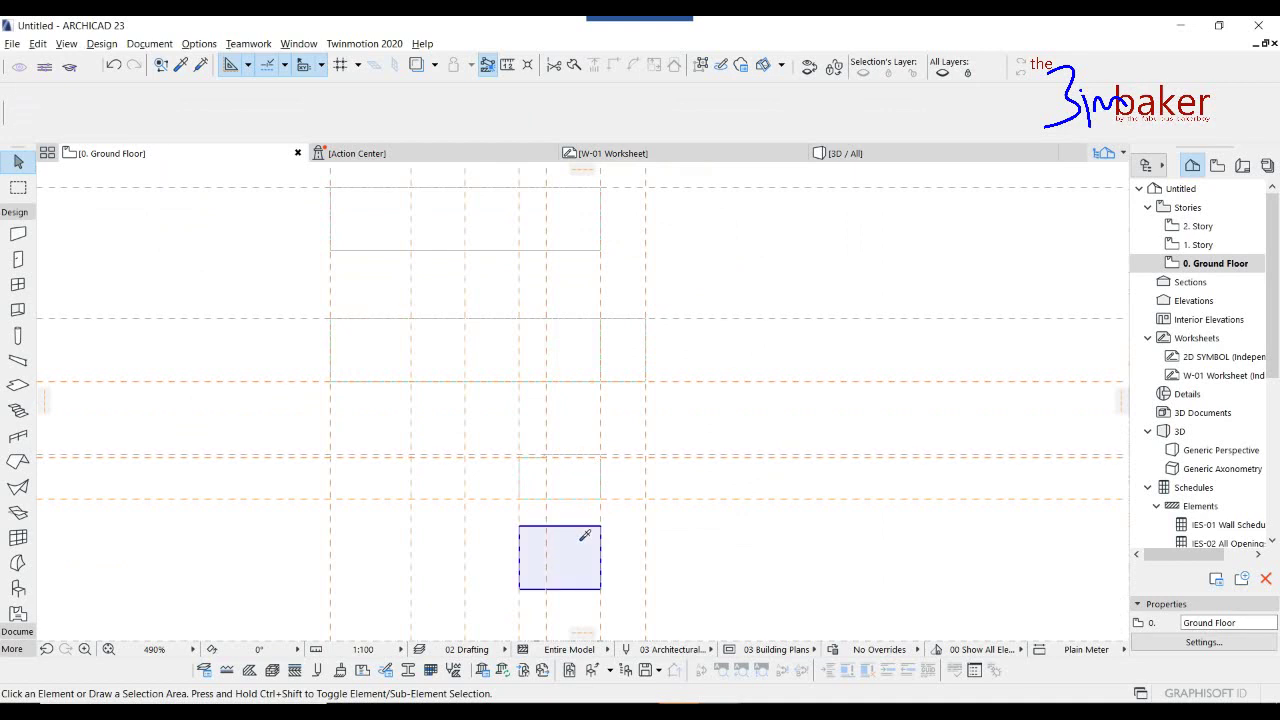
{"action": "left_click", "coordinate": [586, 534], "text": "alt"}
{"action": "left_click", "coordinate": [410, 319]}
{"action": "left_click", "coordinate": [546, 381]}
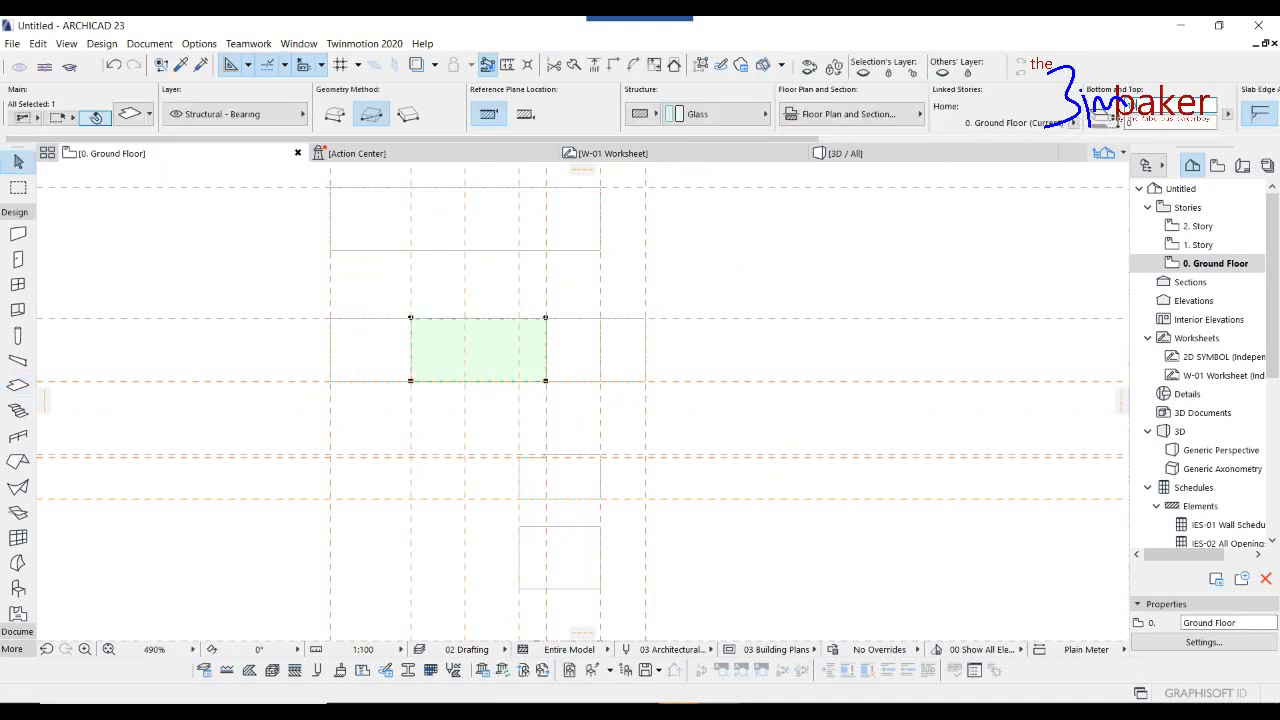
{"action": "key", "text": "Escape"}
Hide the guide lines and move the new middle slab down below all the other slabs.
{"action": "scroll", "coordinate": [515, 390], "scroll_direction": "down", "scroll_amount": 2}
{"action": "middle_click_drag", "start_coordinate": [548, 415], "coordinate": [546, 404]}
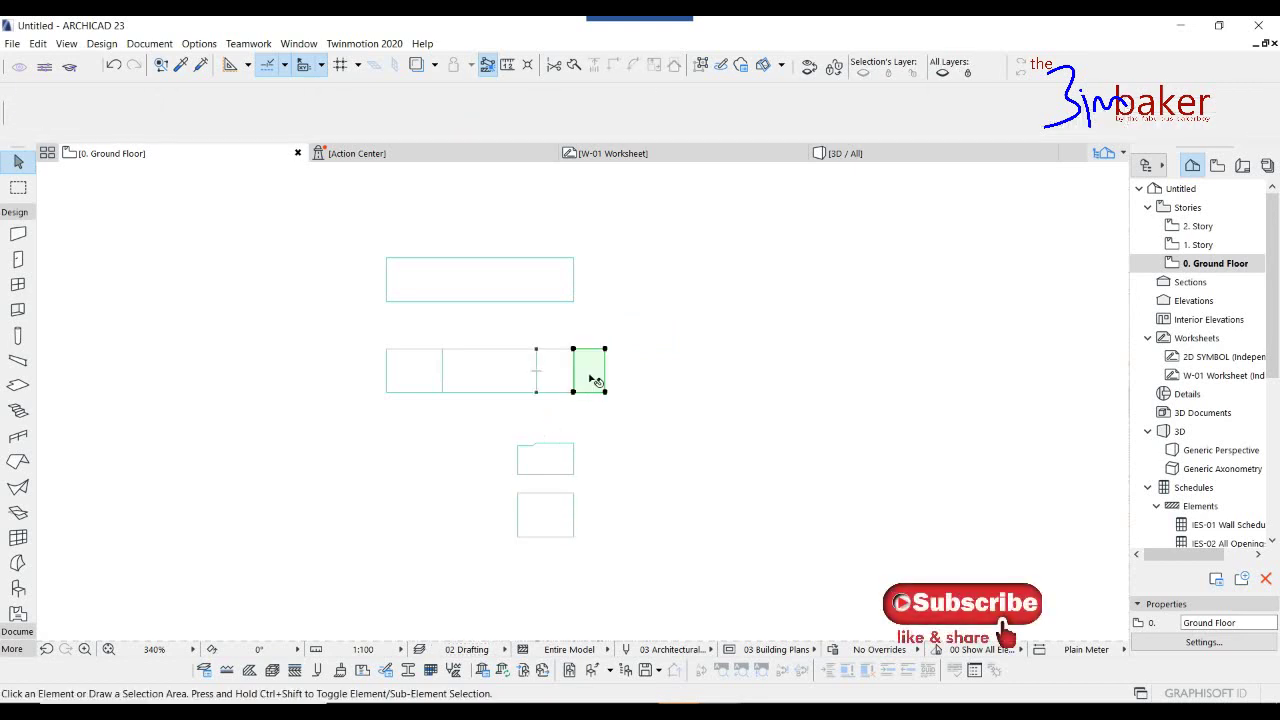
{"action": "left_click", "coordinate": [508, 384]}
{"action": "left_click_drag", "start_coordinate": [508, 384], "coordinate": [508, 598]}
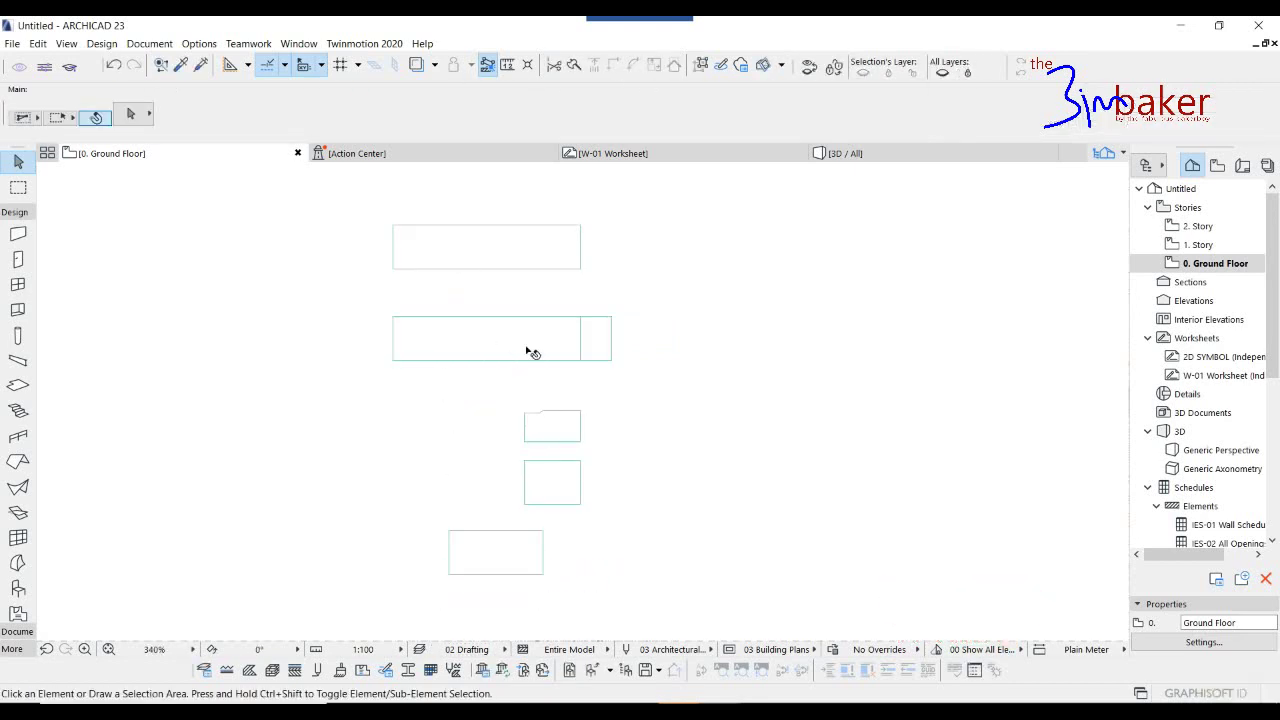
Show the guide lines again and copy the one on the top slab's upper edge 250 mm upward.
{"action": "scroll", "coordinate": [553, 483], "scroll_direction": "down", "scroll_amount": 4}
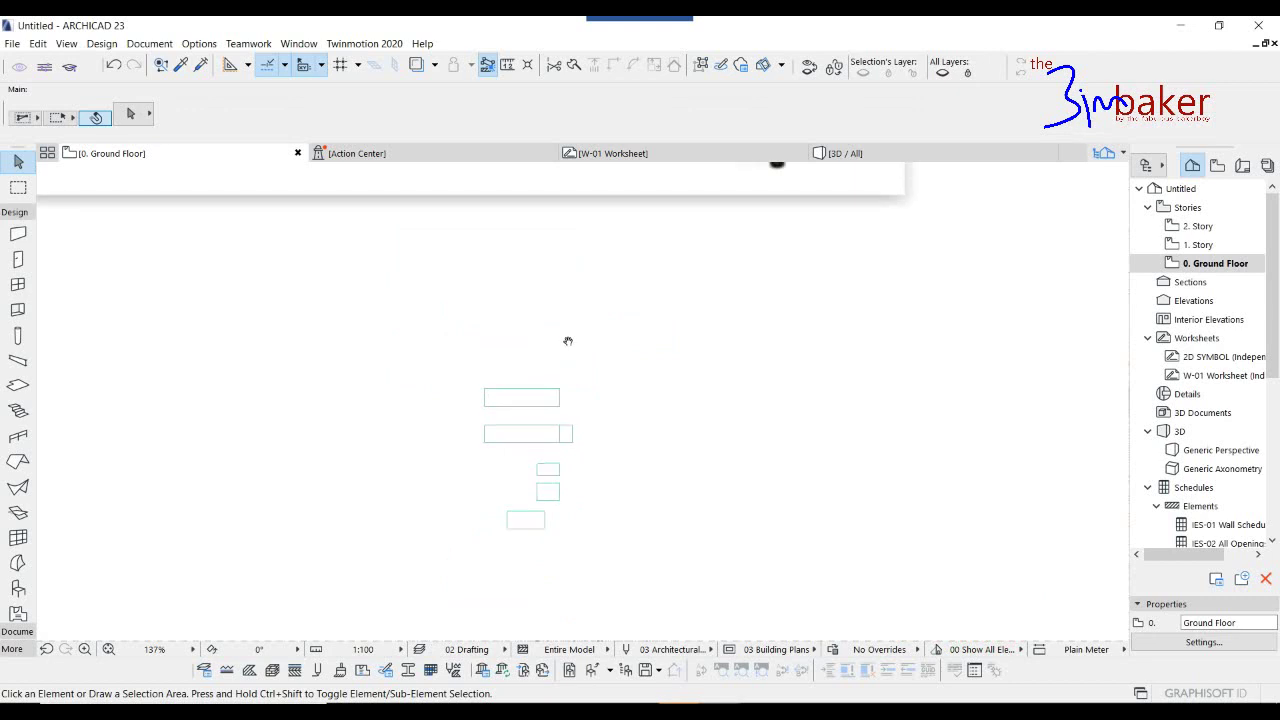
{"action": "scroll", "coordinate": [537, 357], "scroll_direction": "down", "scroll_amount": 1}
{"action": "middle_click_drag", "start_coordinate": [537, 357], "coordinate": [540, 514]}
{"action": "middle_click_drag", "start_coordinate": [543, 328], "coordinate": [700, 545]}
{"action": "scroll", "coordinate": [601, 395], "scroll_direction": "down", "scroll_amount": 2}
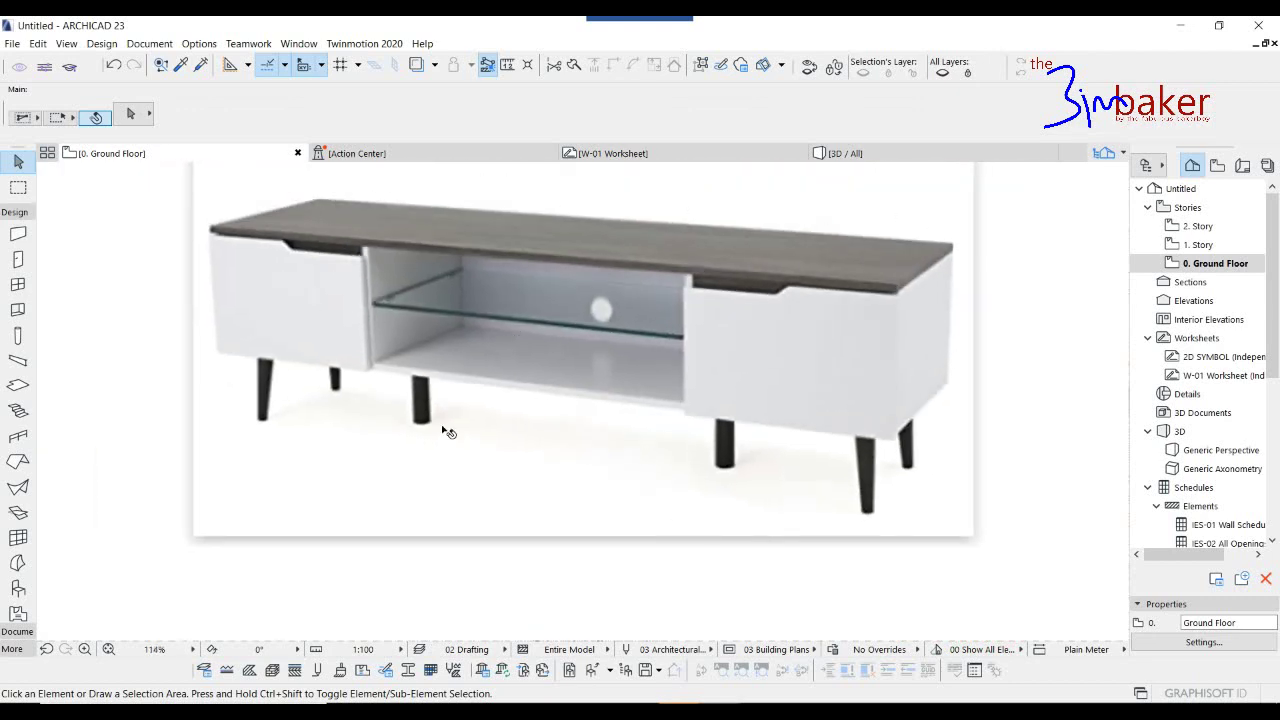
{"action": "scroll", "coordinate": [604, 432], "scroll_direction": "up", "scroll_amount": 4}
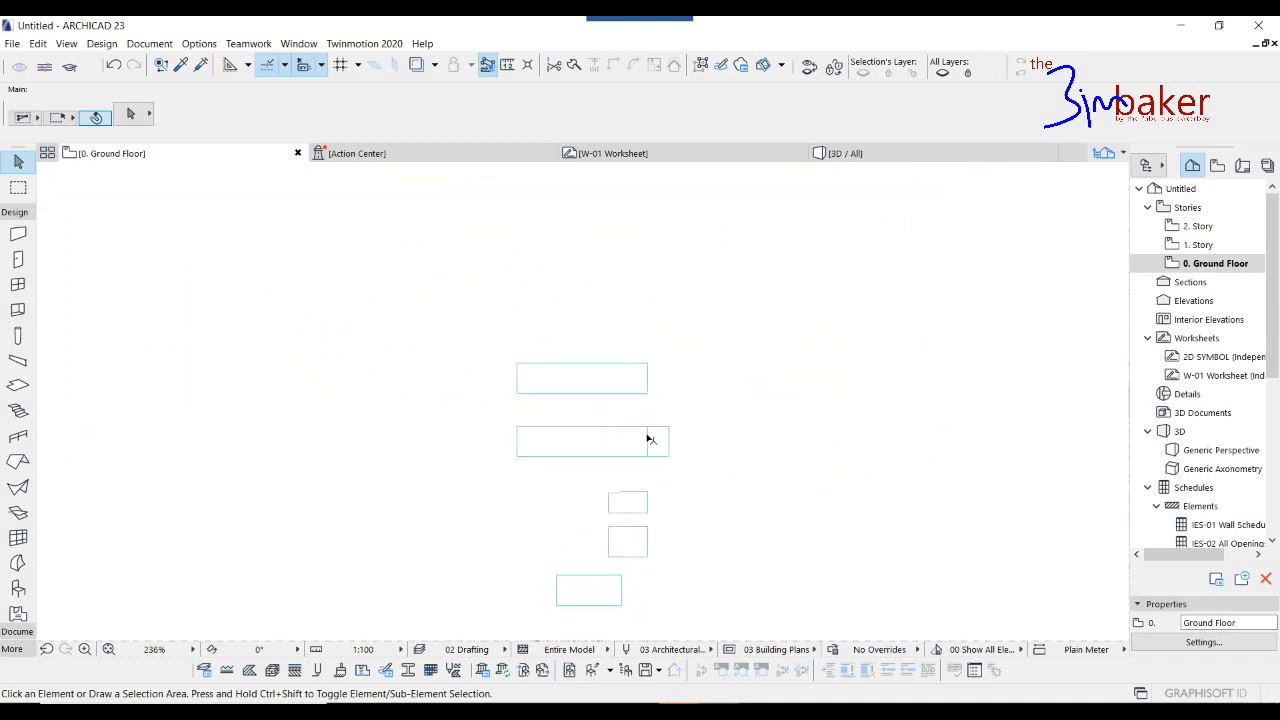
{"action": "middle_click_drag", "start_coordinate": [516, 261], "coordinate": [518, 273]}
{"action": "left_click", "coordinate": [229, 65]}
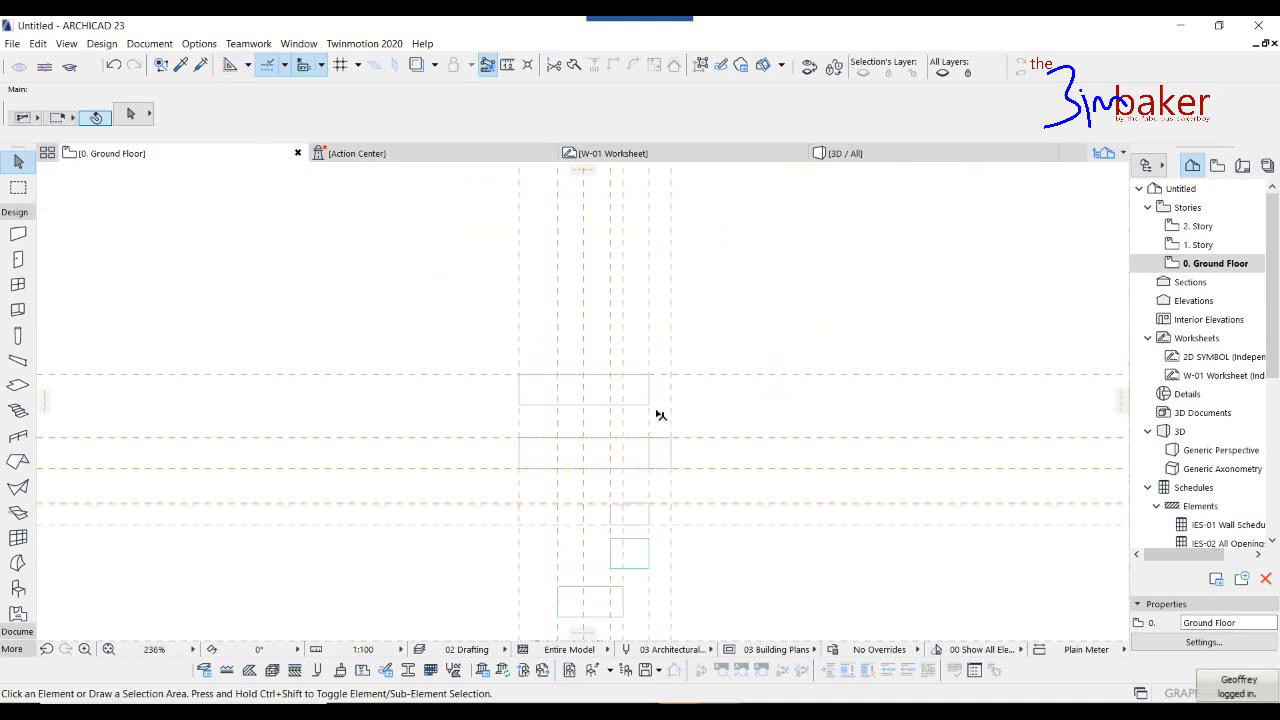
{"action": "left_click", "coordinate": [650, 374]}
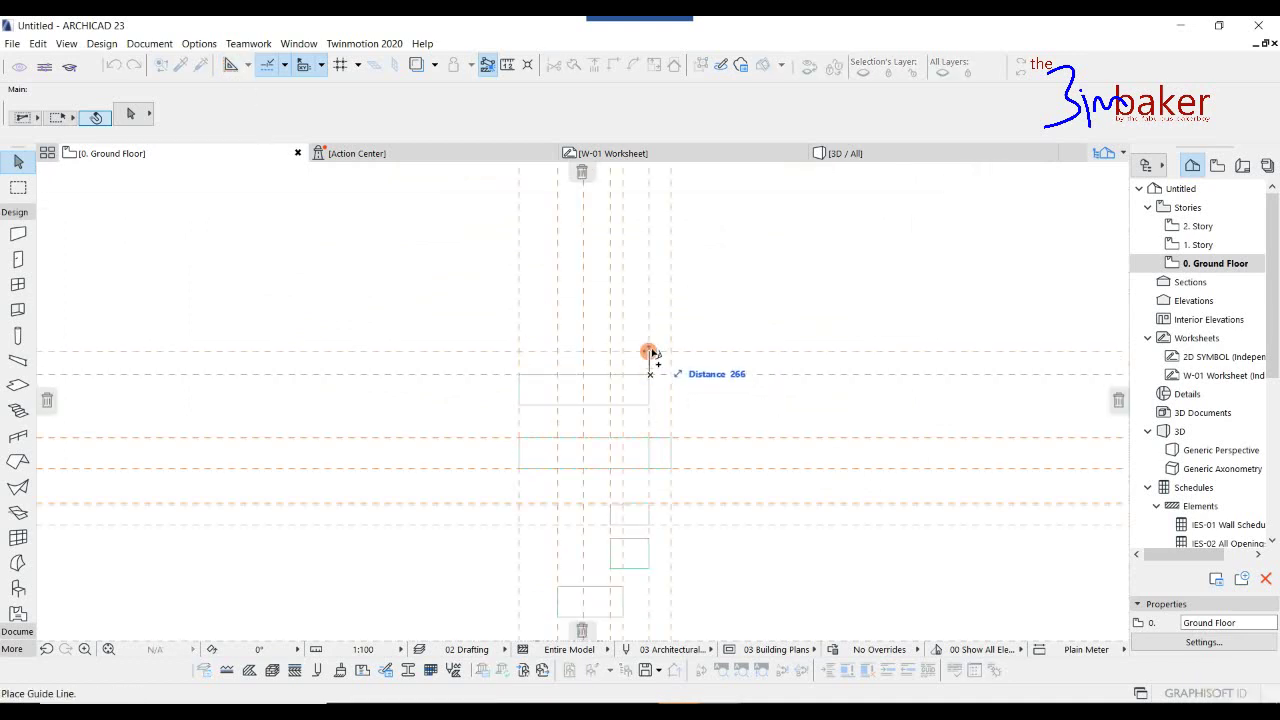
{"action": "type", "text": "250"}
{"action": "key", "text": "Return"}
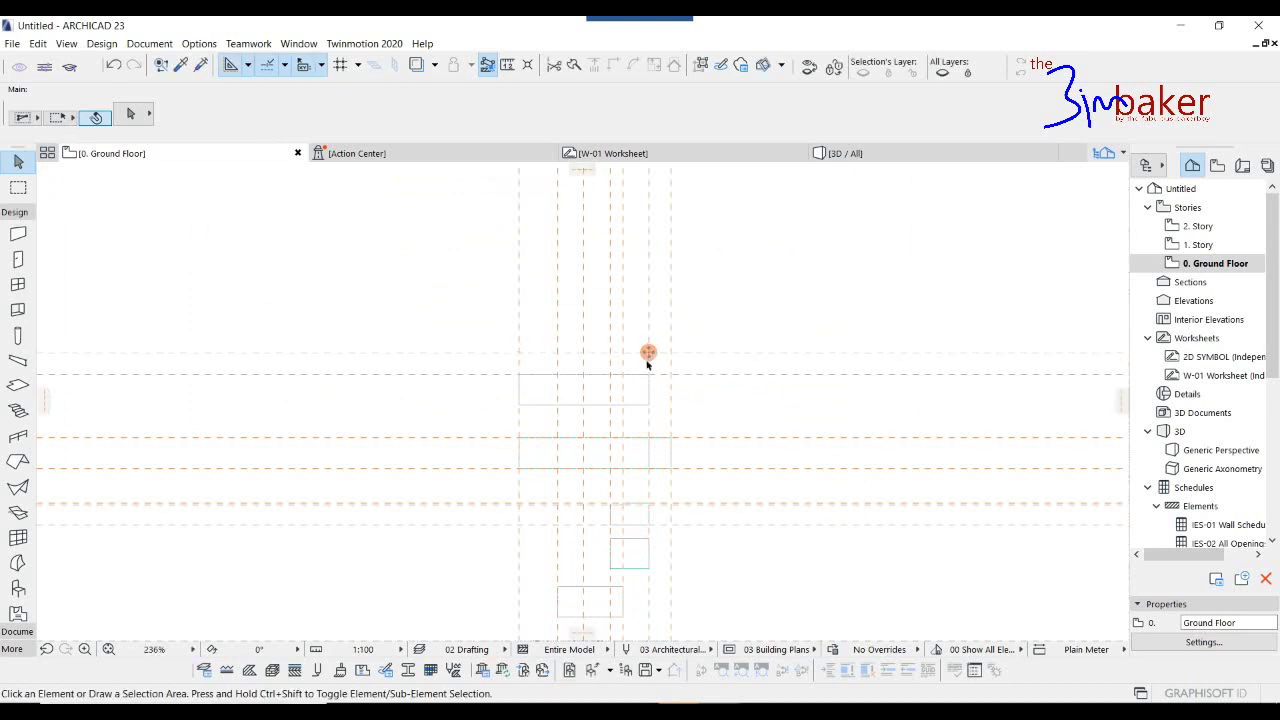
Draw a full-width rectangular slab 250 mm deep on the top slab's upper edge, up to the new guide line.
{"action": "key", "text": "w"}
{"action": "left_click", "coordinate": [519, 374]}
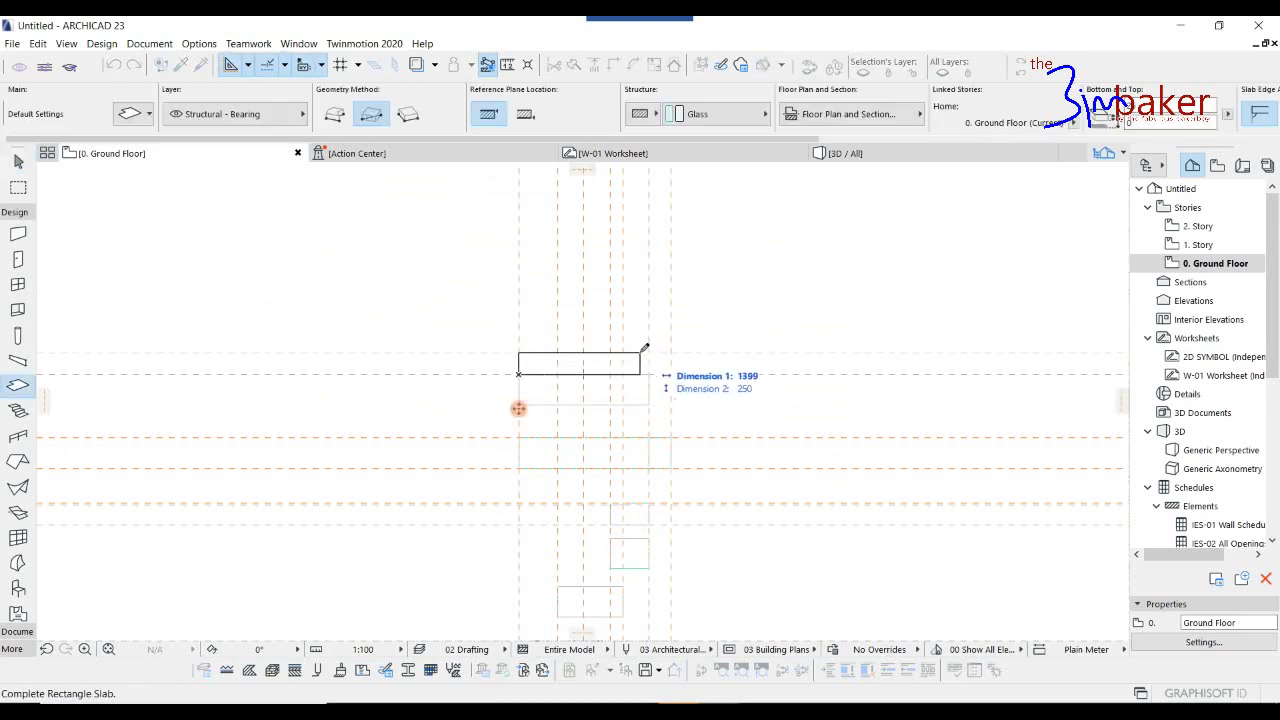
{"action": "left_click", "coordinate": [649, 352]}
{"action": "key", "text": "Escape"}
{"action": "left_click", "coordinate": [543, 373]}
{"action": "key", "text": "Escape"}
Erase all guide lines from the ground floor plan.
{"action": "scroll", "coordinate": [547, 335], "scroll_direction": "down", "scroll_amount": 3}
{"action": "scroll", "coordinate": [688, 350], "scroll_direction": "down", "scroll_amount": 2}
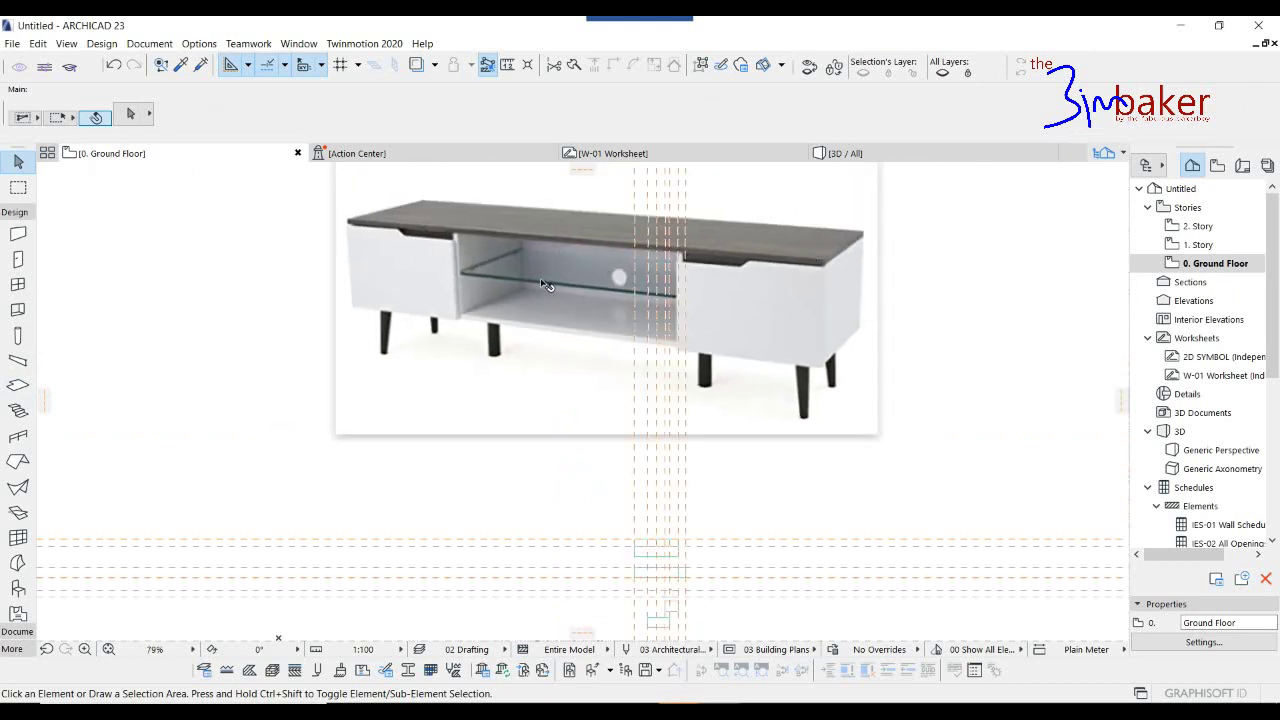
{"action": "middle_click_drag", "start_coordinate": [697, 555], "coordinate": [635, 331]}
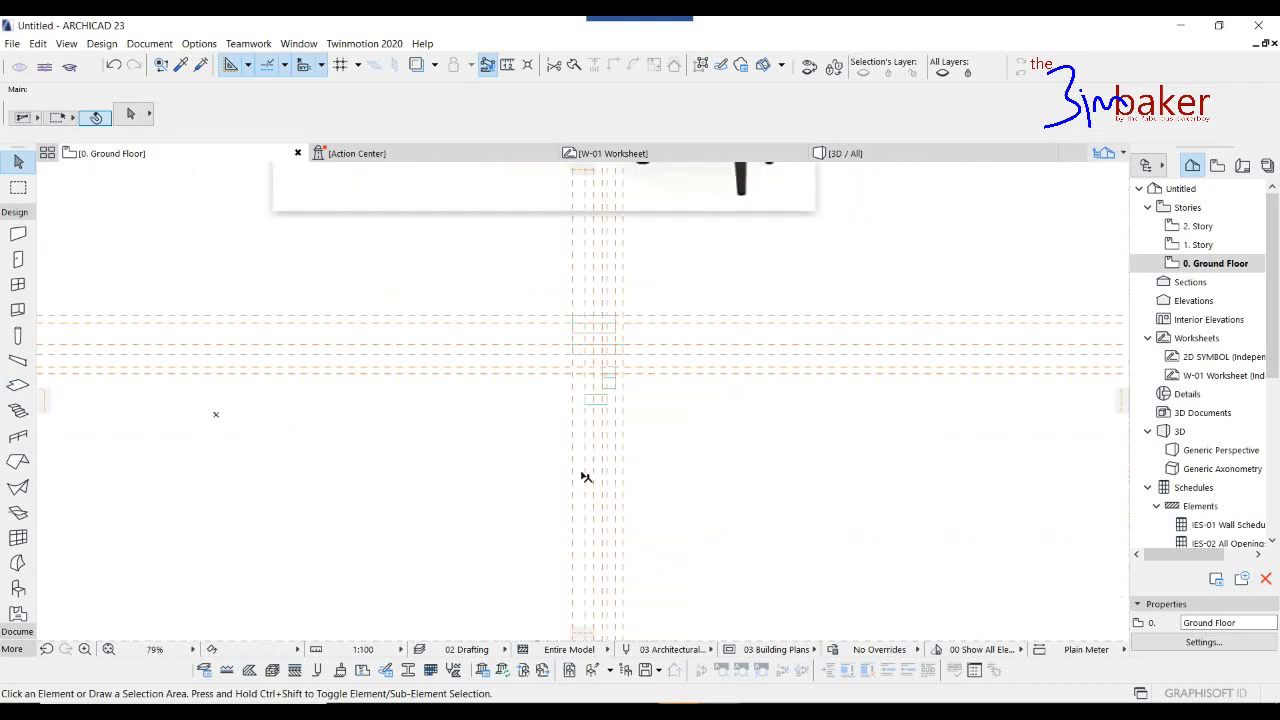
{"action": "scroll", "coordinate": [590, 575], "scroll_direction": "up", "scroll_amount": 6}
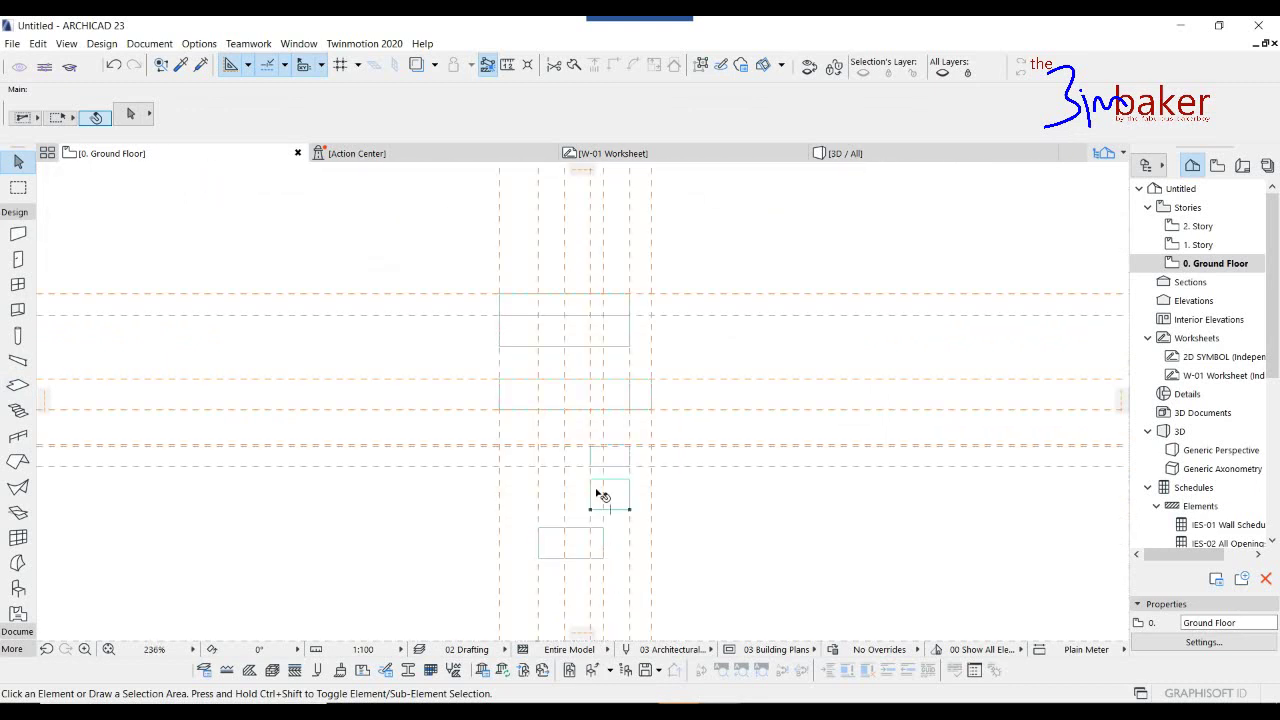
{"action": "left_click", "coordinate": [248, 65]}
{"action": "left_click", "coordinate": [290, 110]}
{"action": "middle_click_drag", "start_coordinate": [613, 428], "coordinate": [503, 418]}
{"action": "scroll", "coordinate": [474, 403], "scroll_direction": "up", "scroll_amount": 3}
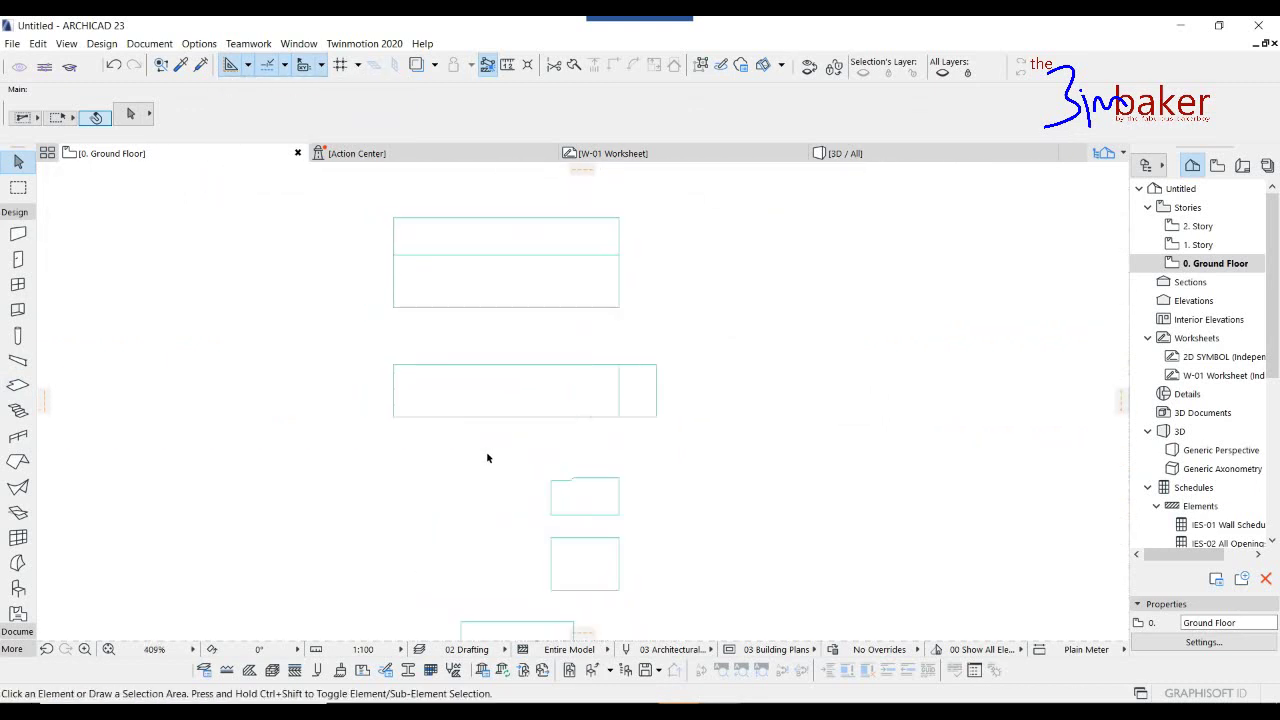
{"action": "left_click", "coordinate": [17, 631]}
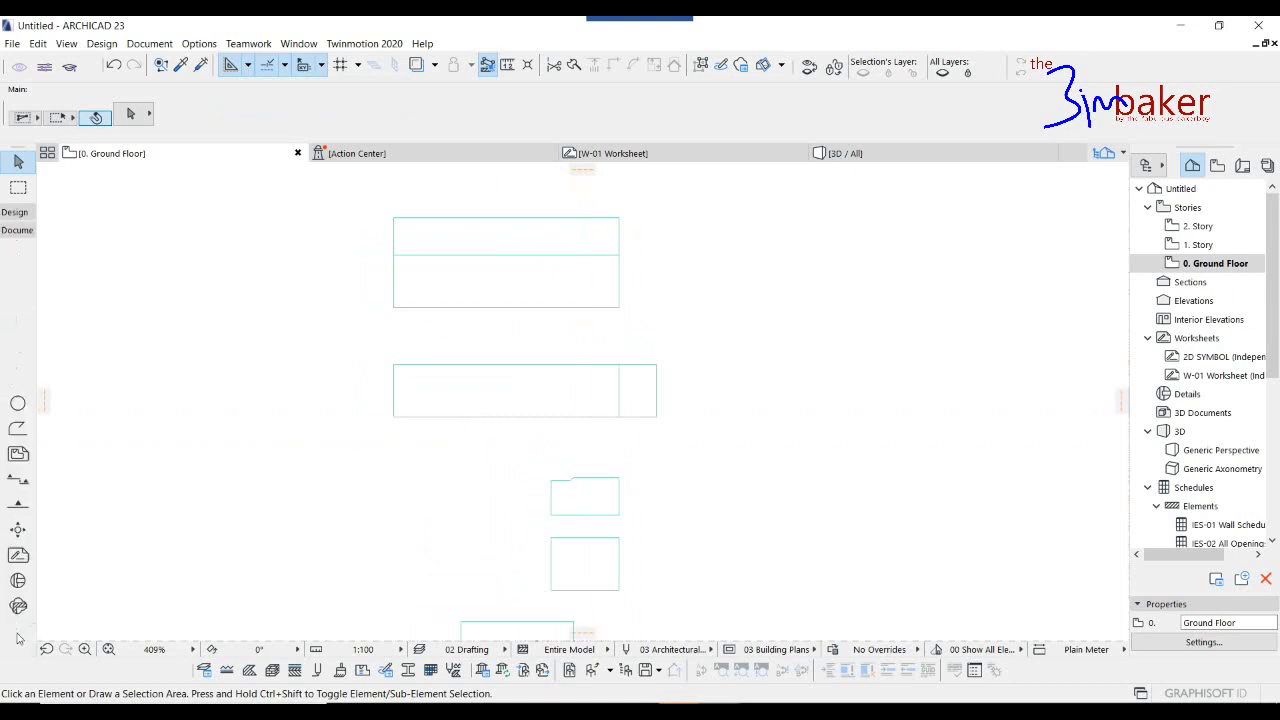
{"action": "left_click", "coordinate": [17, 403]}
{"action": "scroll", "coordinate": [436, 354], "scroll_direction": "up", "scroll_amount": 5}
{"action": "scroll", "coordinate": [436, 354], "scroll_direction": "up", "scroll_amount": 1}
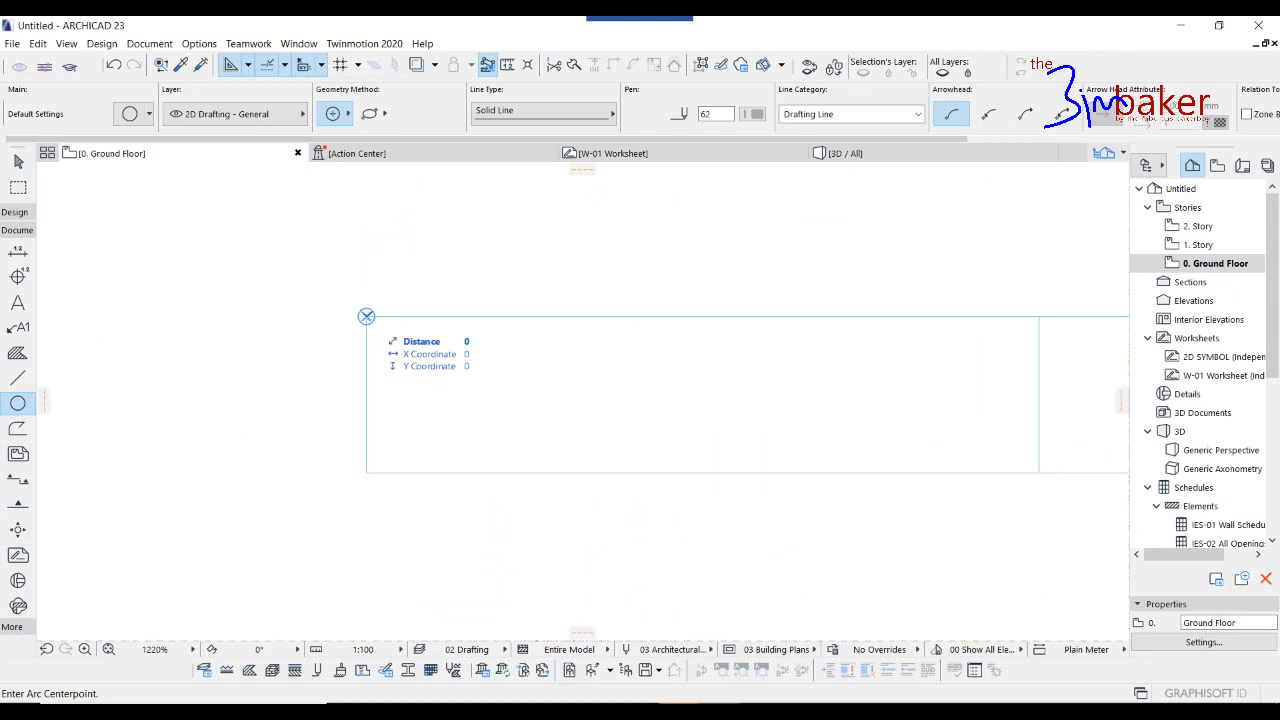
{"action": "scroll", "coordinate": [366, 316], "scroll_direction": "down", "scroll_amount": 15}
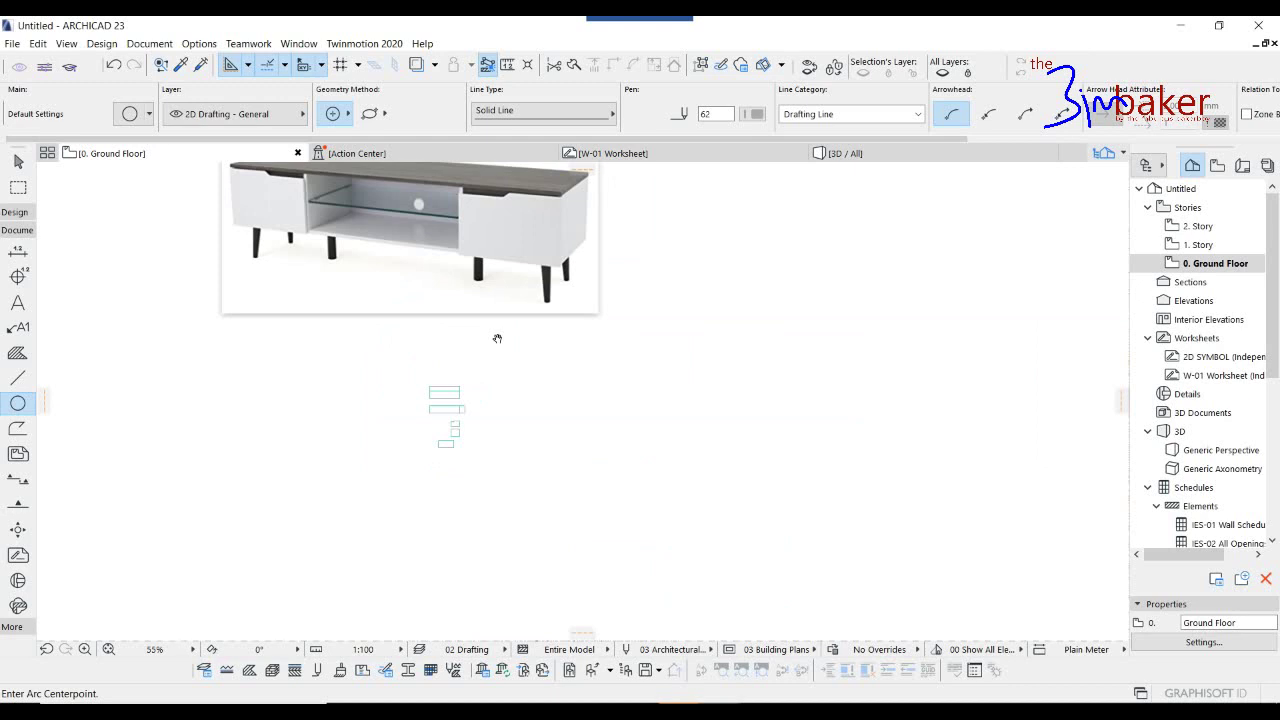
{"action": "scroll", "coordinate": [434, 407], "scroll_direction": "up", "scroll_amount": 9}
{"action": "scroll", "coordinate": [434, 418], "scroll_direction": "down", "scroll_amount": 2}
{"action": "key", "text": "Escape"}
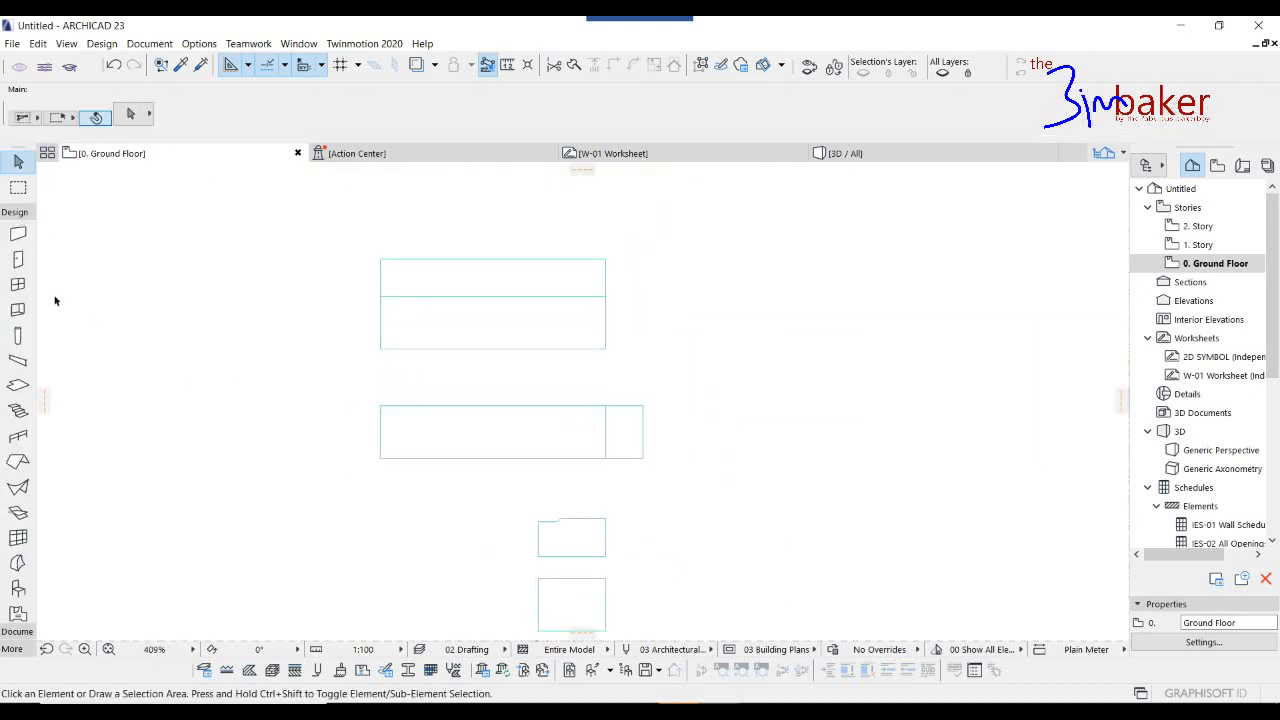
Set the default column's floor plan symbol type to Plain.
{"action": "left_click", "coordinate": [22, 338]}
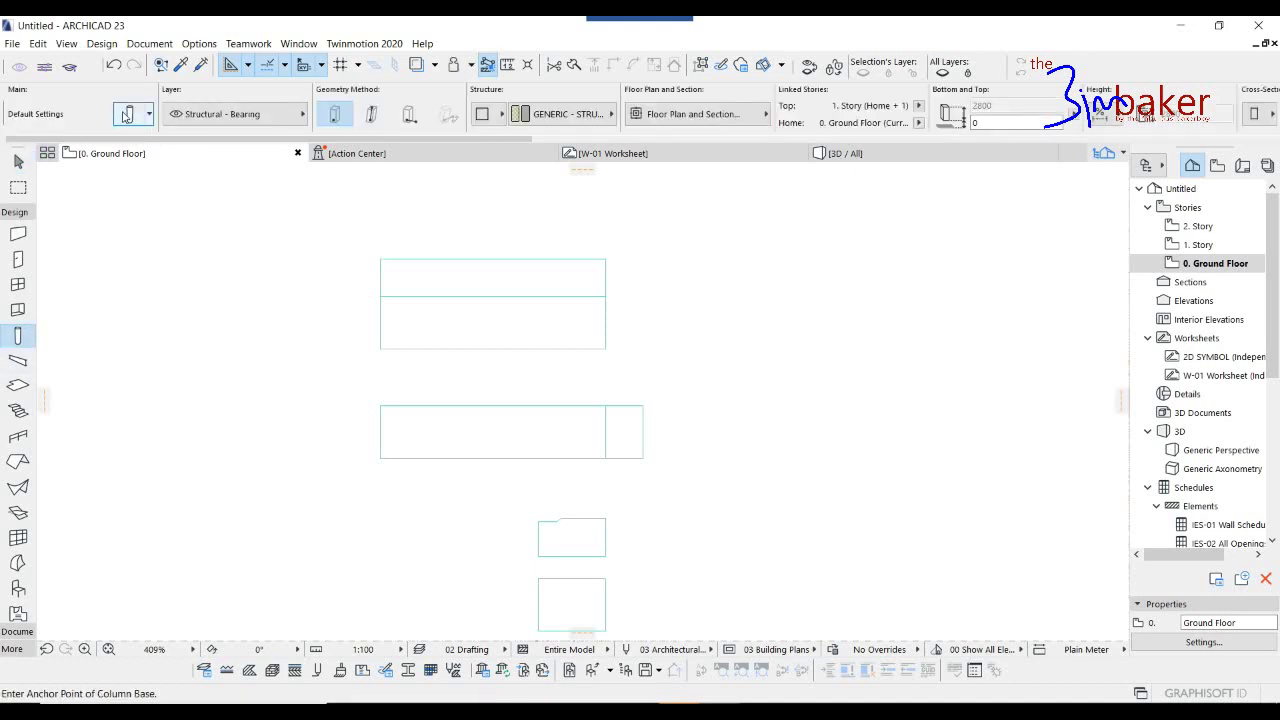
{"action": "left_click", "coordinate": [127, 114]}
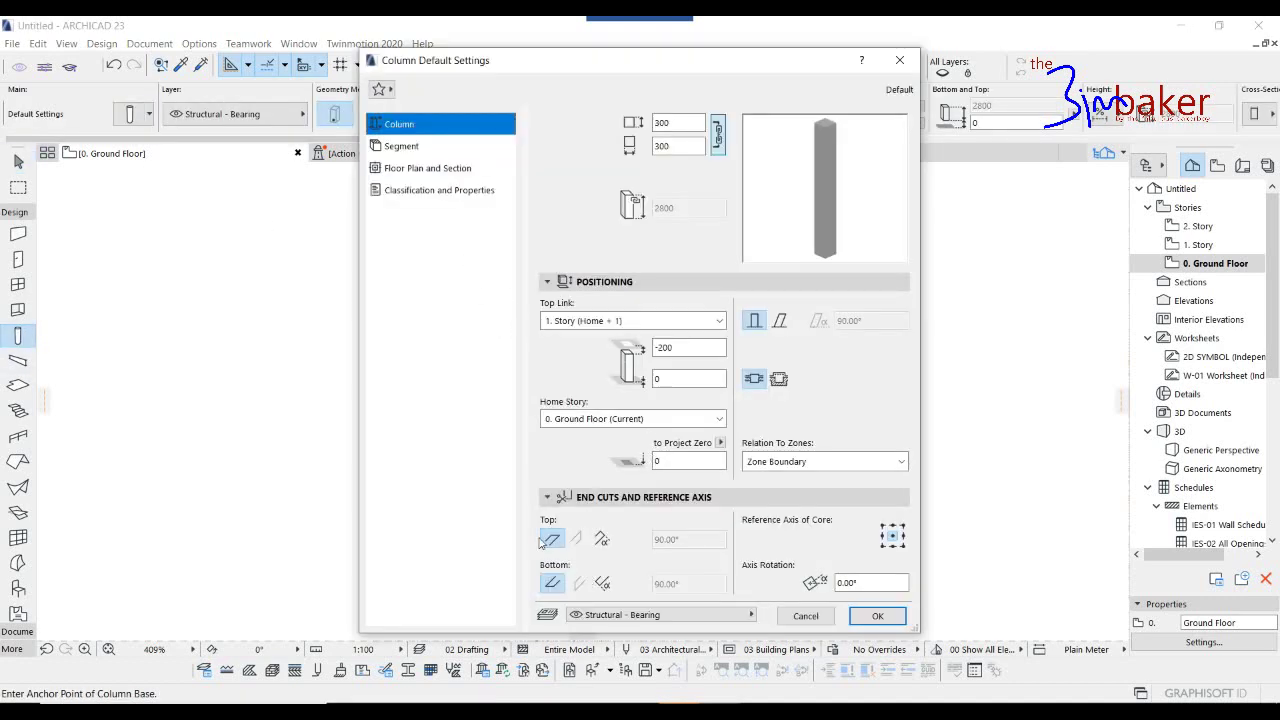
{"action": "left_click", "coordinate": [420, 168]}
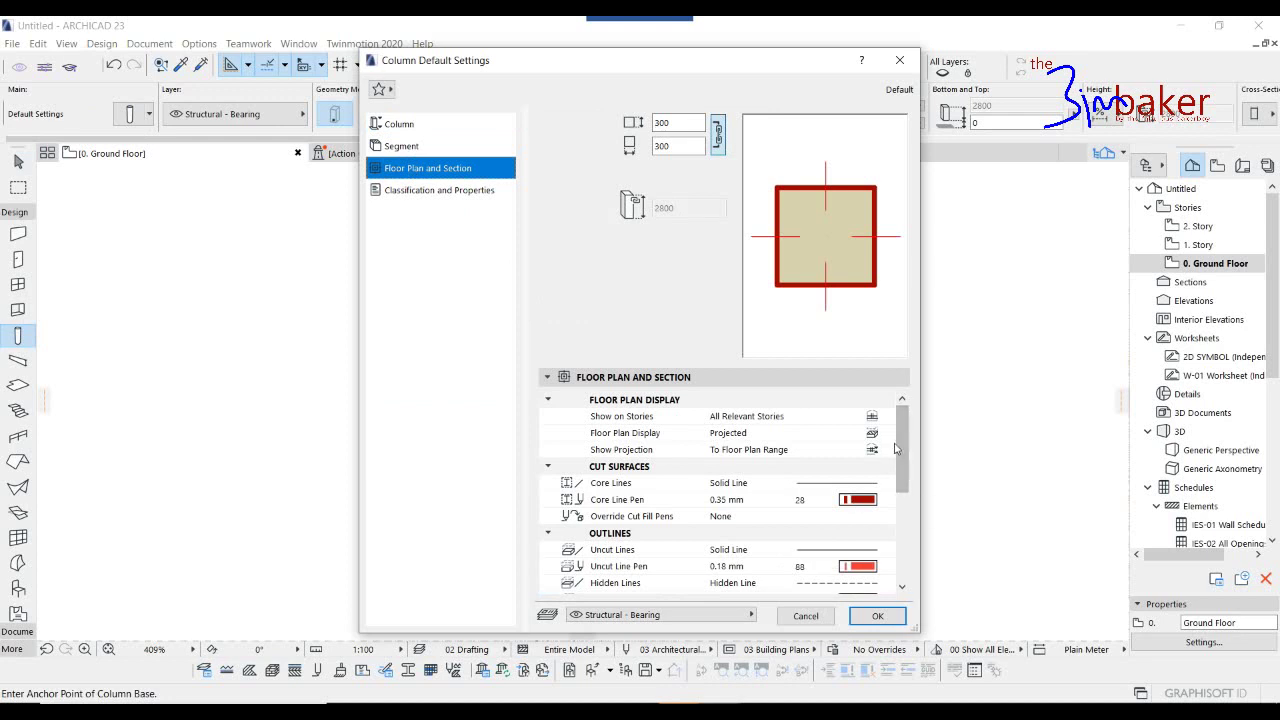
{"action": "left_click_drag", "start_coordinate": [904, 450], "coordinate": [908, 545]}
{"action": "left_click", "coordinate": [868, 432]}
{"action": "left_click", "coordinate": [925, 432]}
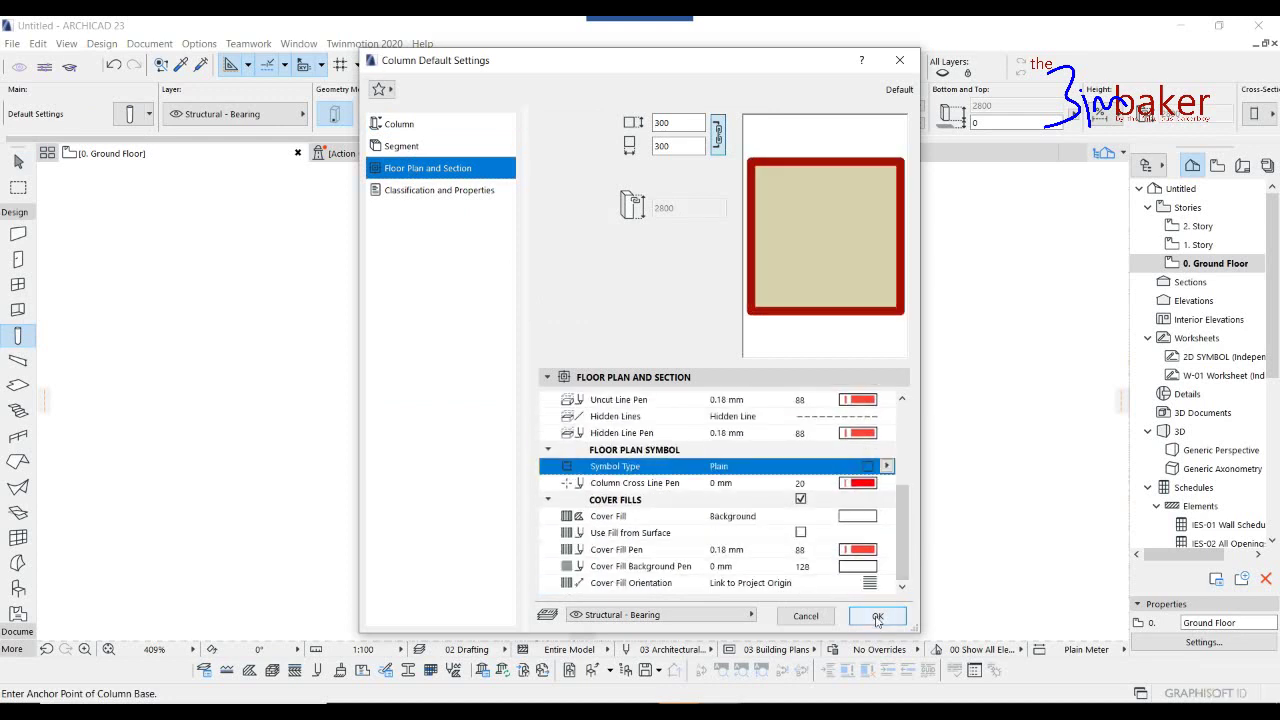
{"action": "scroll", "coordinate": [720, 480], "scroll_direction": "up", "scroll_amount": 3}
Make the default column a circular tapered segment with a 50 mm top diameter and a 30 mm bottom diameter.
{"action": "left_click", "coordinate": [392, 121]}
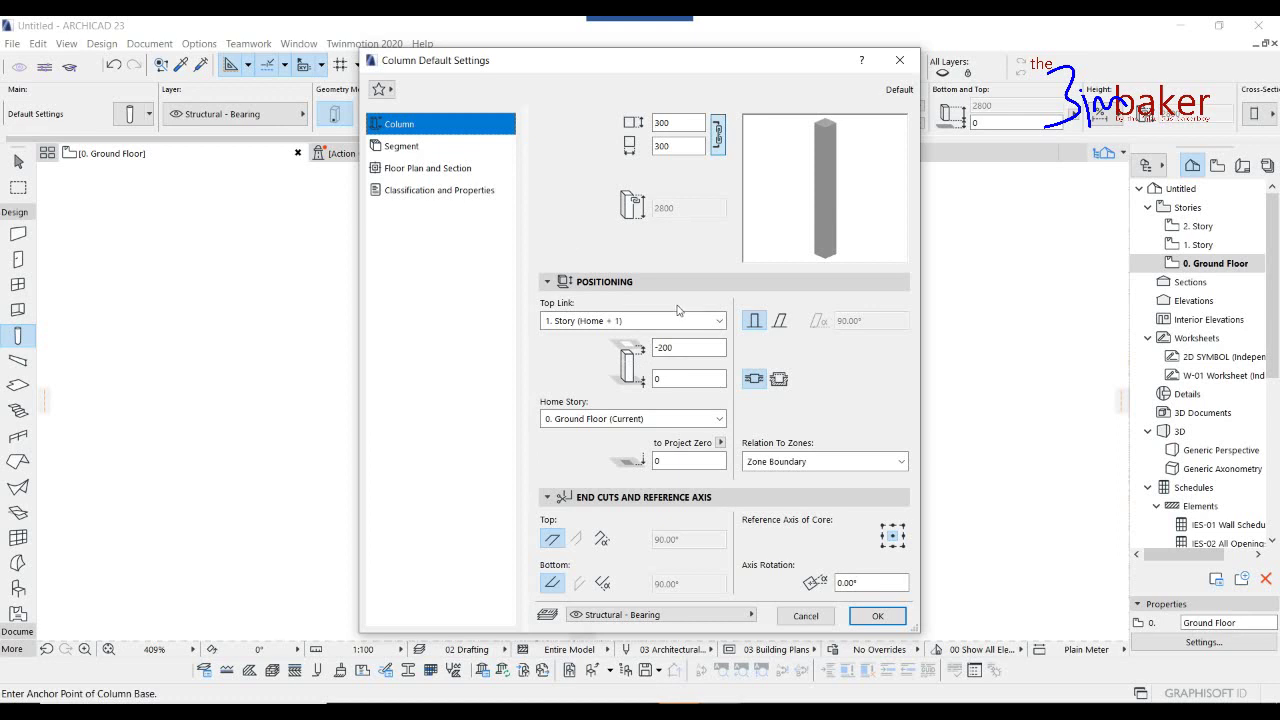
{"action": "left_click", "coordinate": [425, 148]}
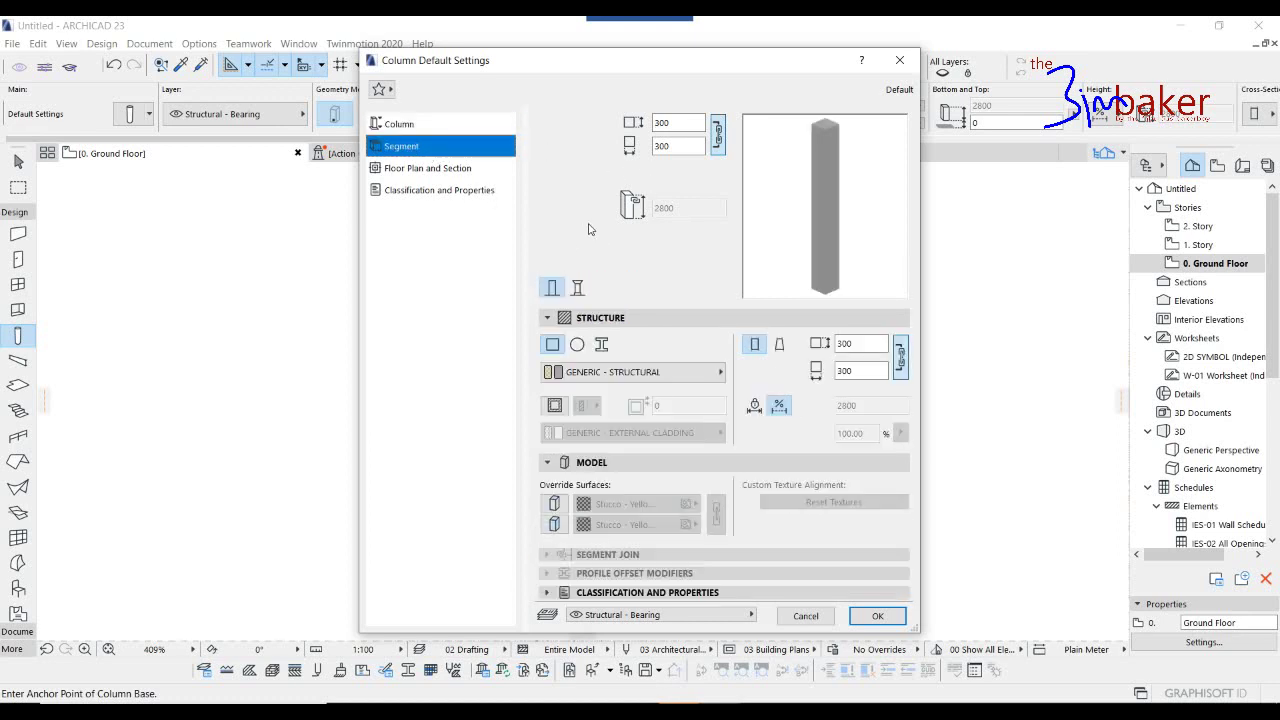
{"action": "left_click", "coordinate": [577, 344]}
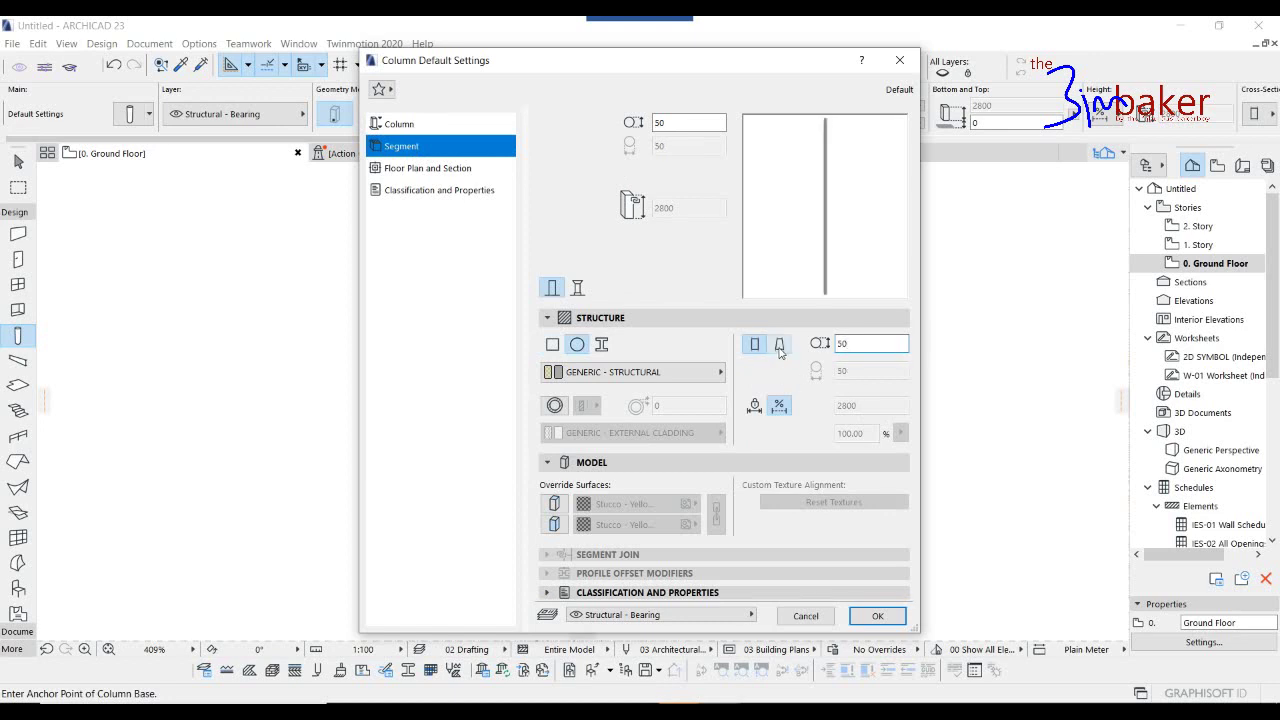
{"action": "left_click", "coordinate": [779, 344]}
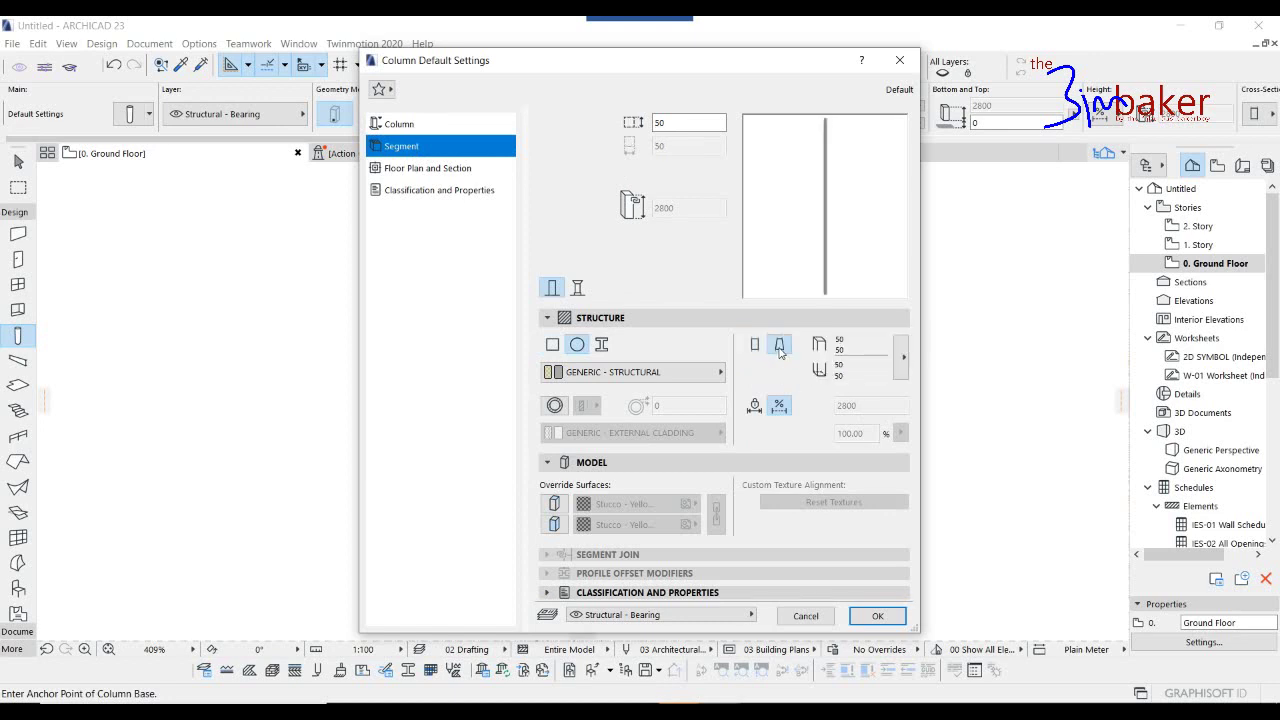
{"action": "left_click", "coordinate": [902, 366]}
{"action": "key", "text": "Tab"}
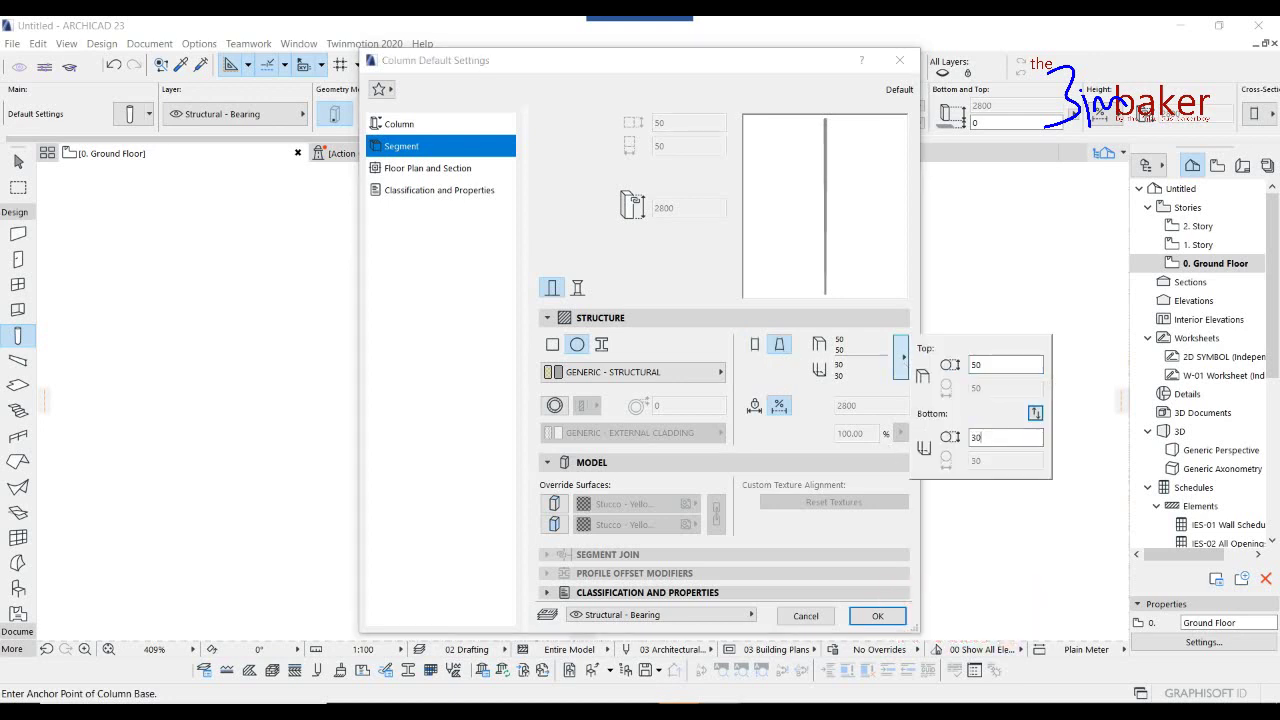
{"action": "left_click", "coordinate": [177, 185]}
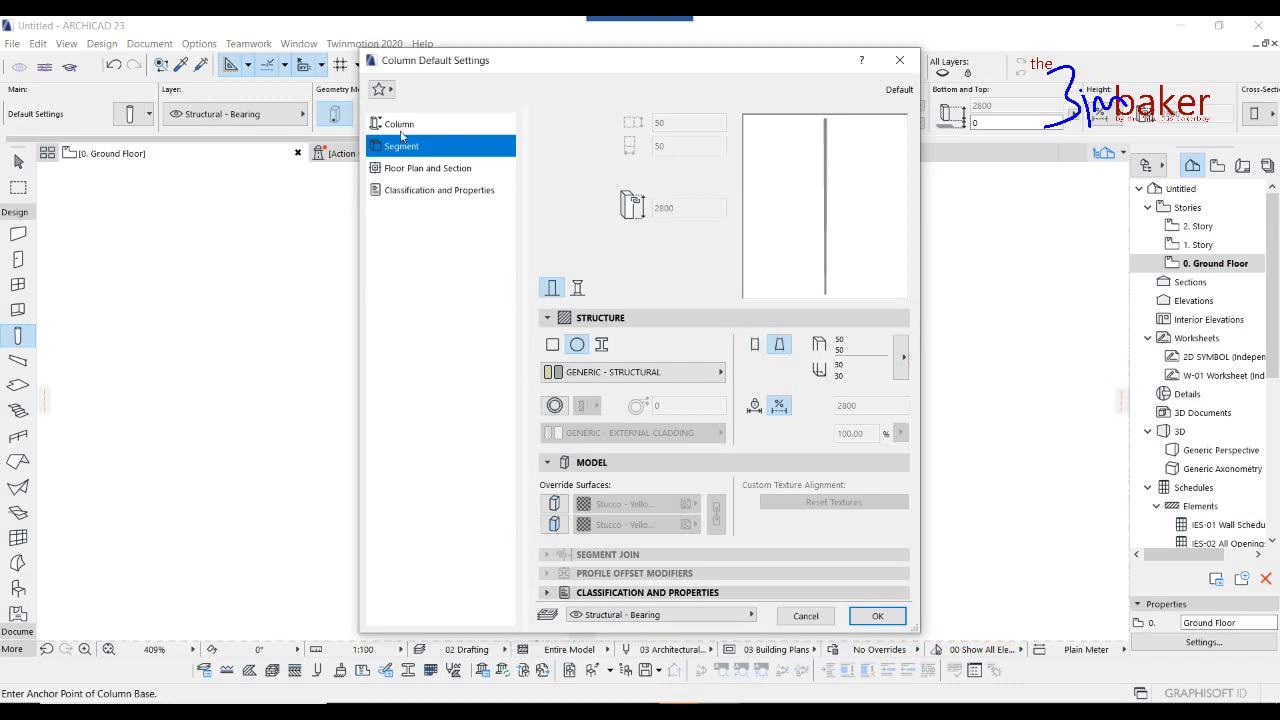
Set the default column's top link to Not Linked and its height to 150 mm.
{"action": "left_click", "coordinate": [401, 128]}
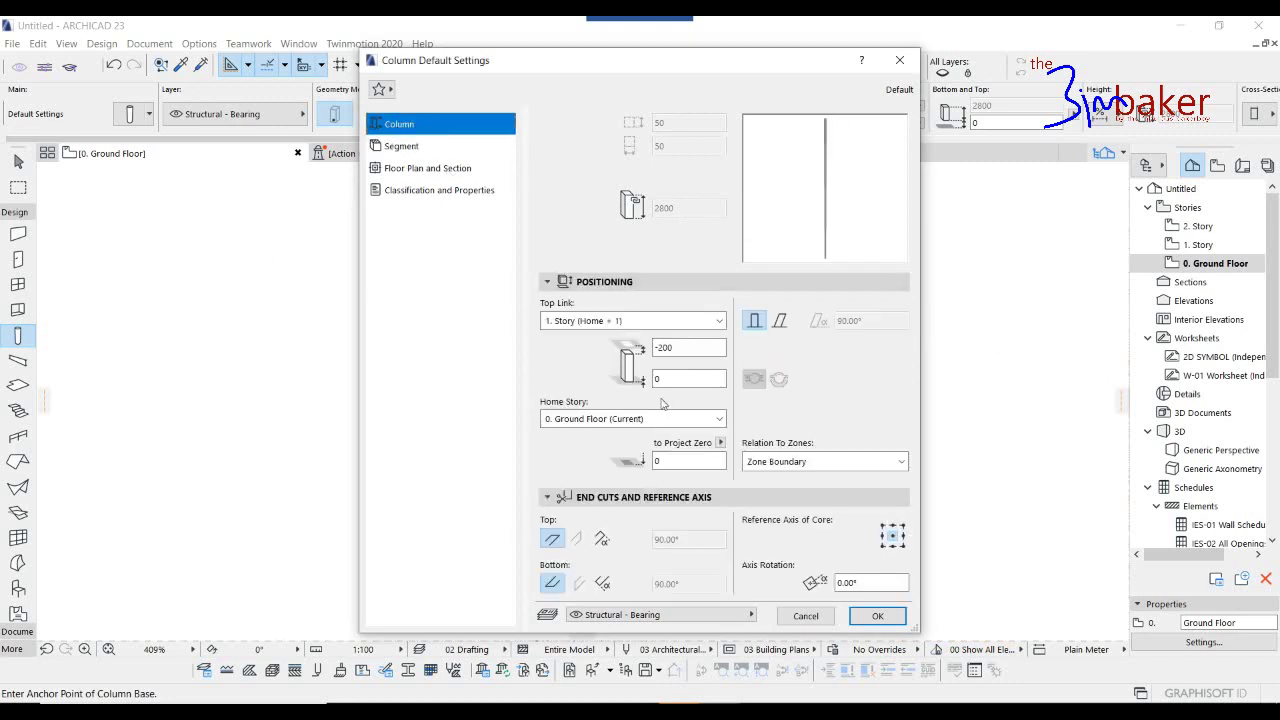
{"action": "left_click", "coordinate": [640, 320]}
{"action": "left_click", "coordinate": [590, 380]}
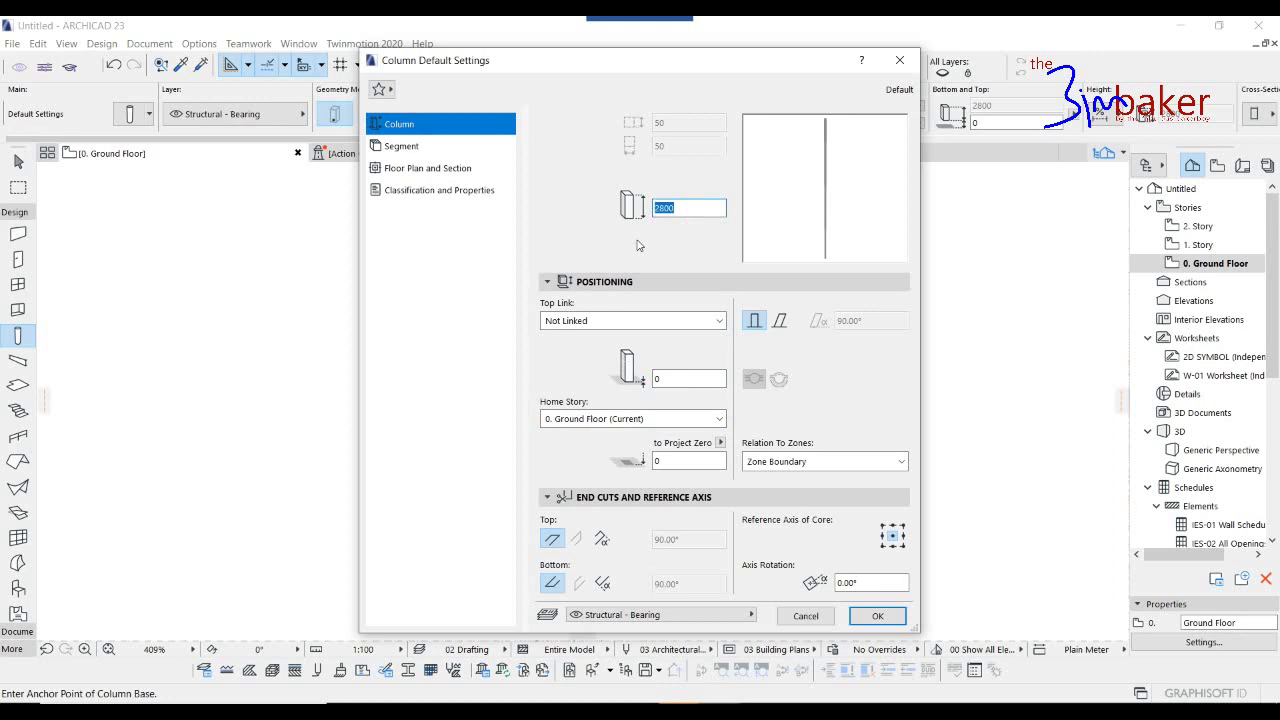
{"action": "key", "text": "Return"}
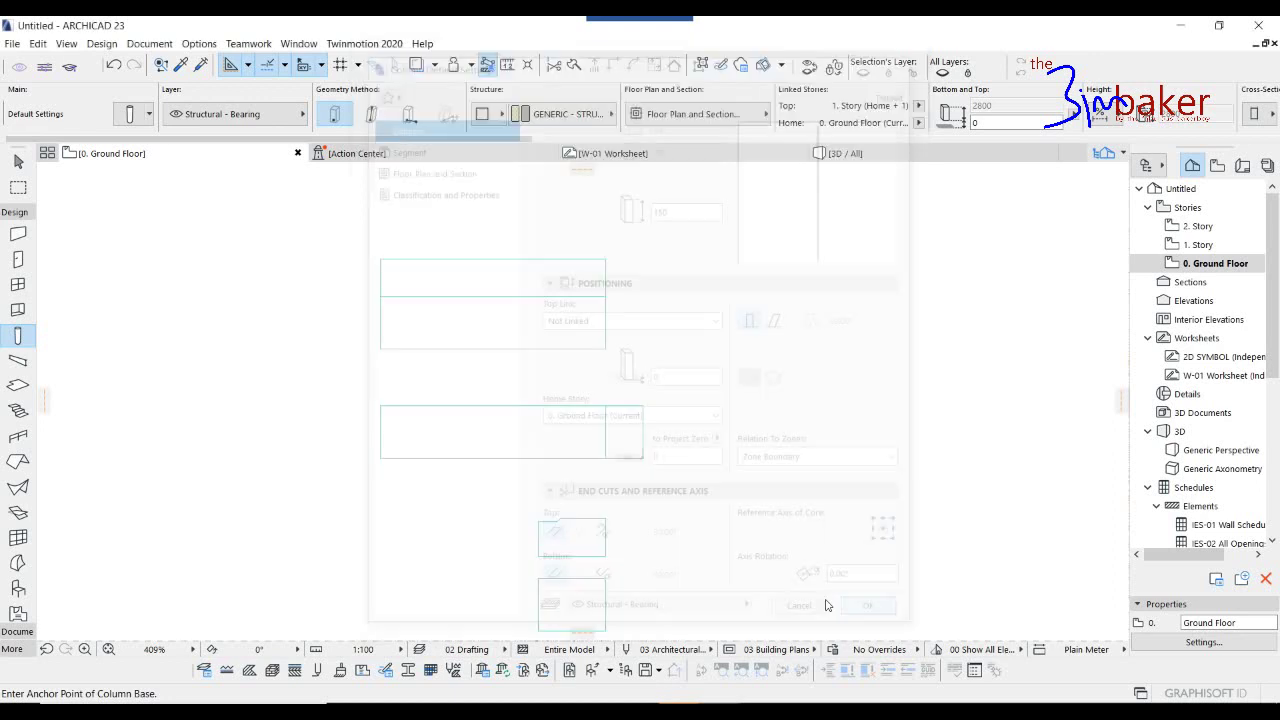
Place a column inside the upper-left corner of the long slab below the top pair and show it alone in 3D.
{"action": "scroll", "coordinate": [426, 446], "scroll_direction": "up", "scroll_amount": 2}
{"action": "middle_click_drag", "start_coordinate": [415, 425], "coordinate": [421, 404]}
{"action": "key", "text": "Escape"}
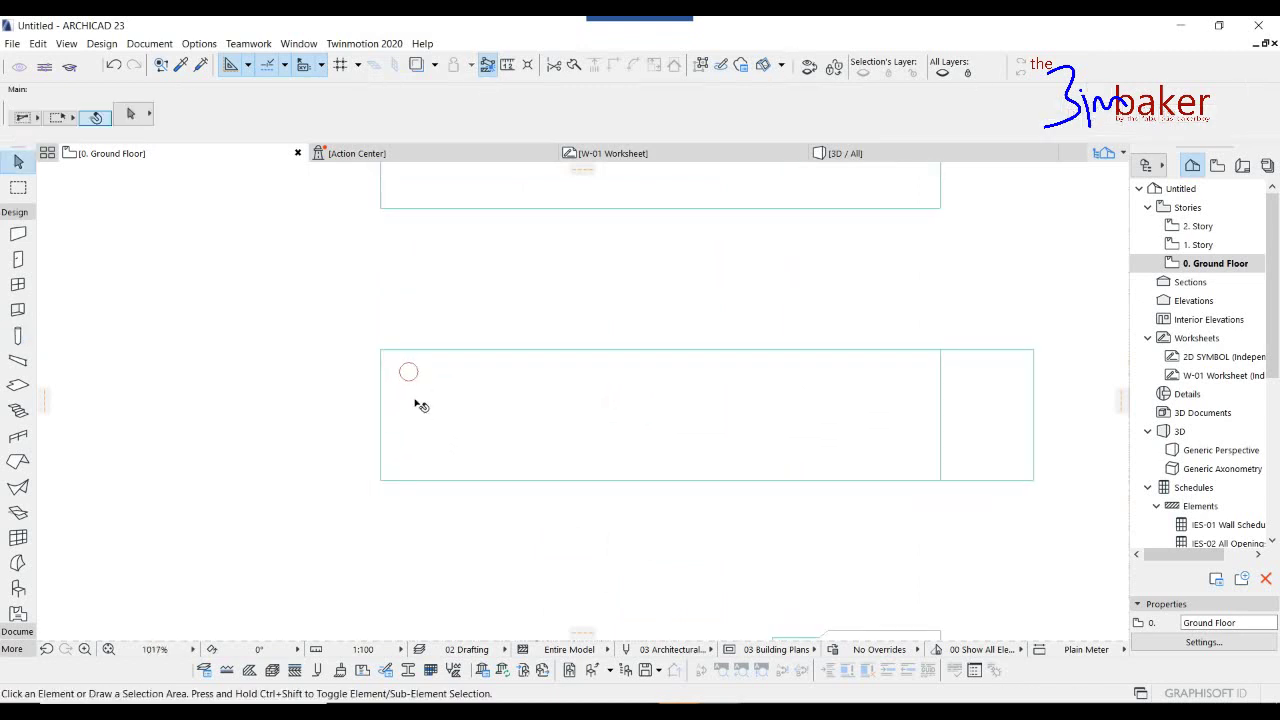
{"action": "left_click", "coordinate": [408, 371]}
{"action": "key", "text": "ctrl+t"}
{"action": "left_click", "coordinate": [408, 371]}
{"action": "key", "text": "F5"}
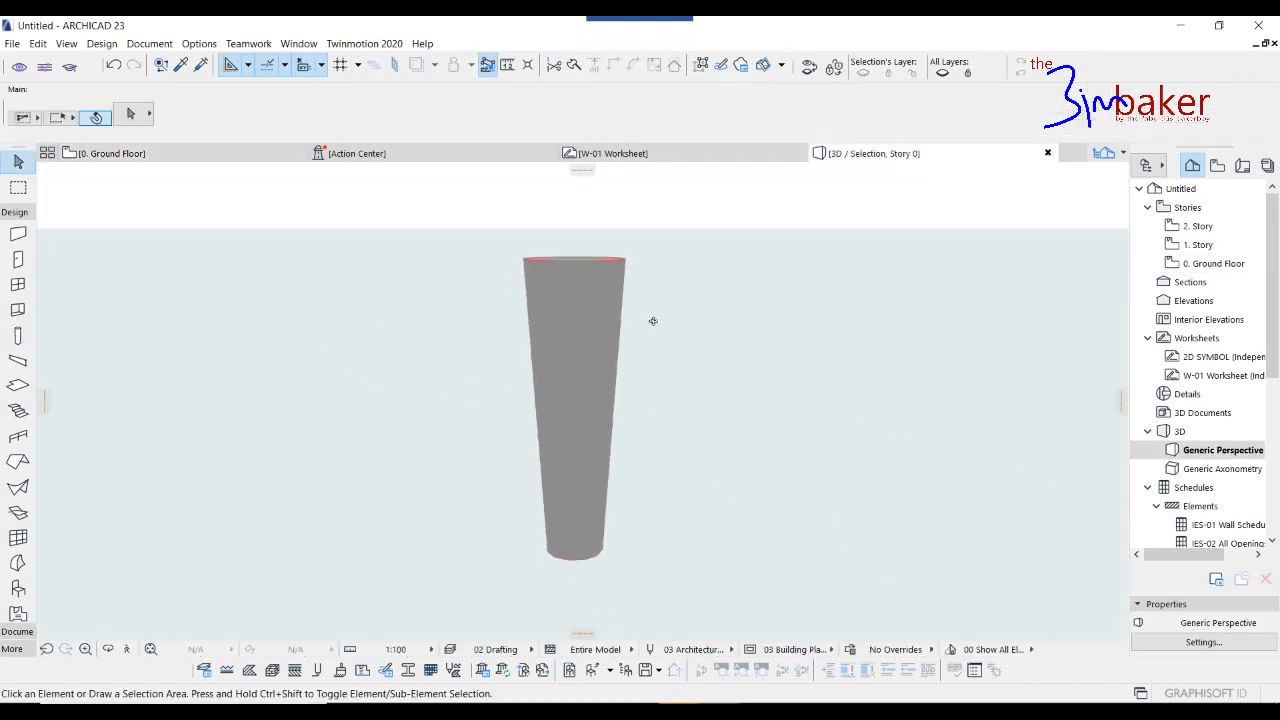
Slim the placed column to a 35 mm top diameter and a 20 mm bottom diameter.
{"action": "key", "text": "ctrl+t"}
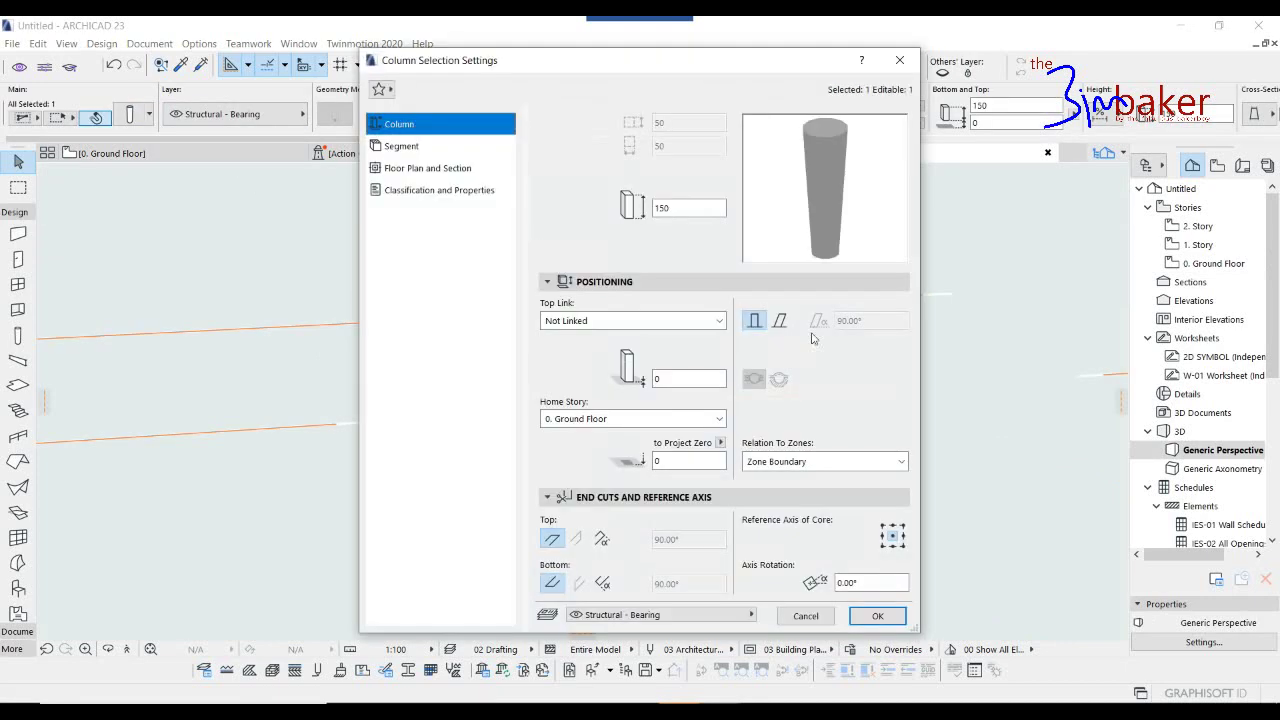
{"action": "left_click", "coordinate": [402, 146]}
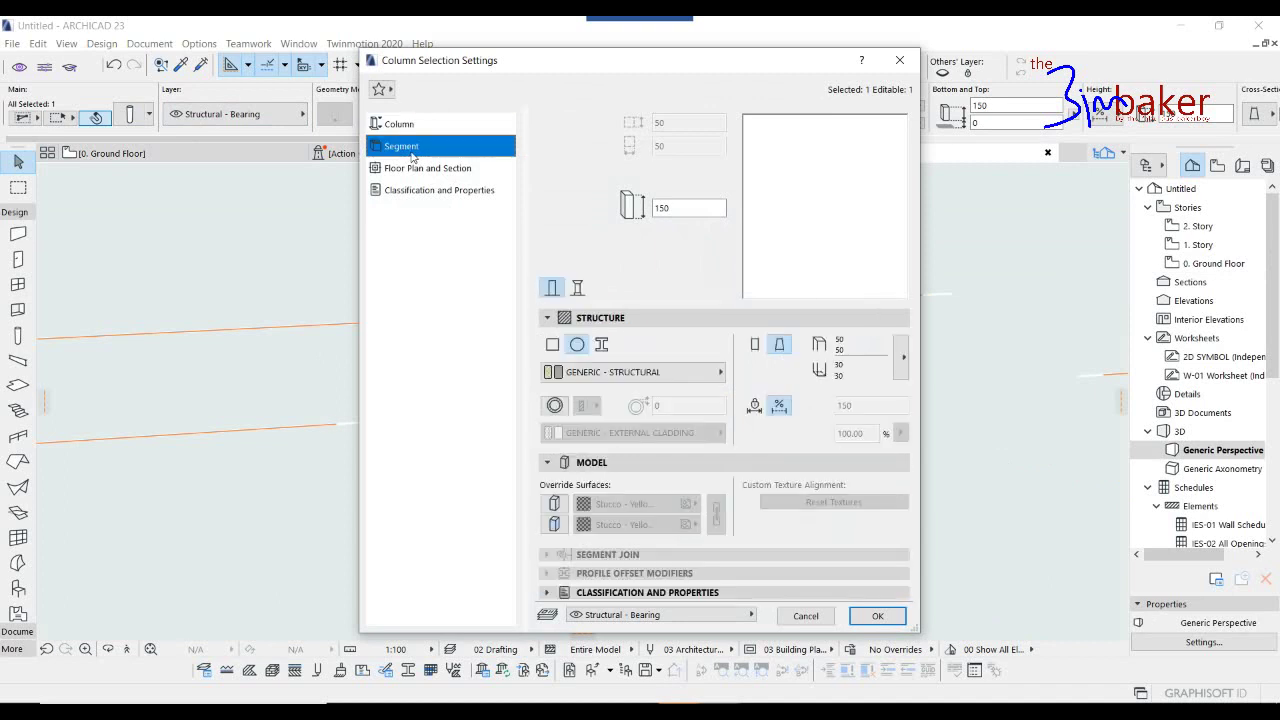
{"action": "left_click", "coordinate": [901, 356]}
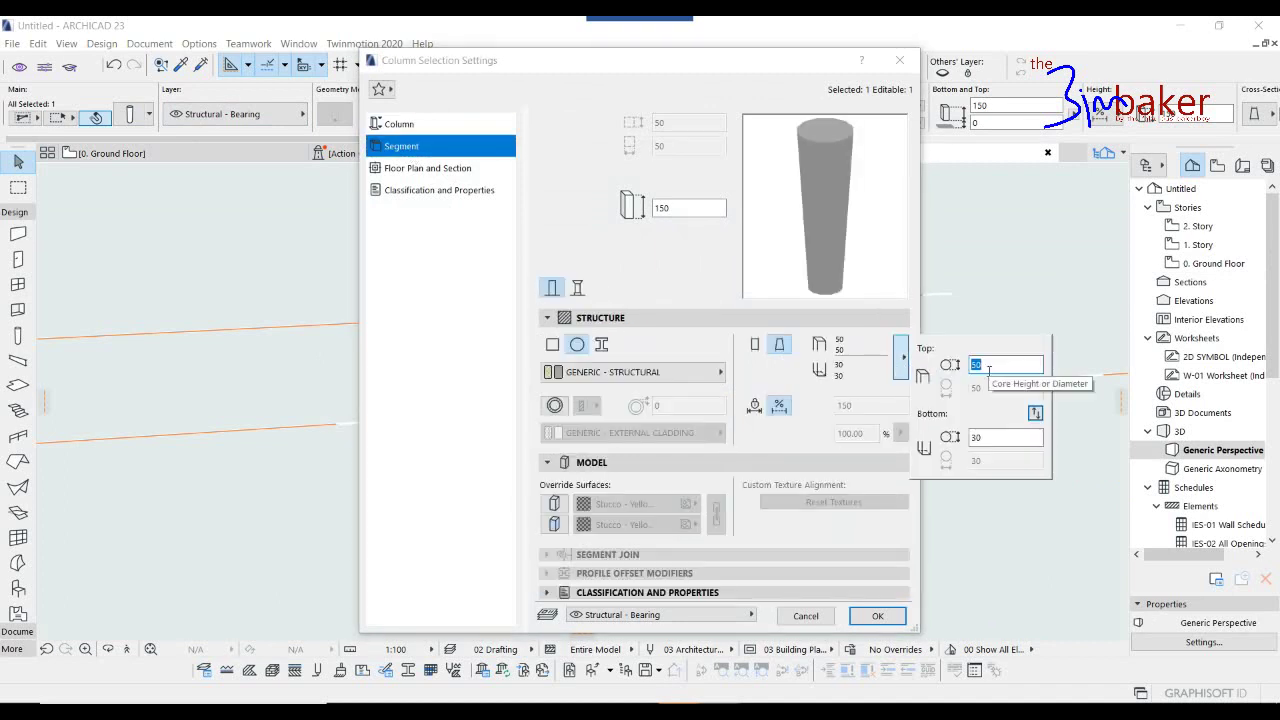
{"action": "type", "text": "35"}
{"action": "key", "text": "Tab"}
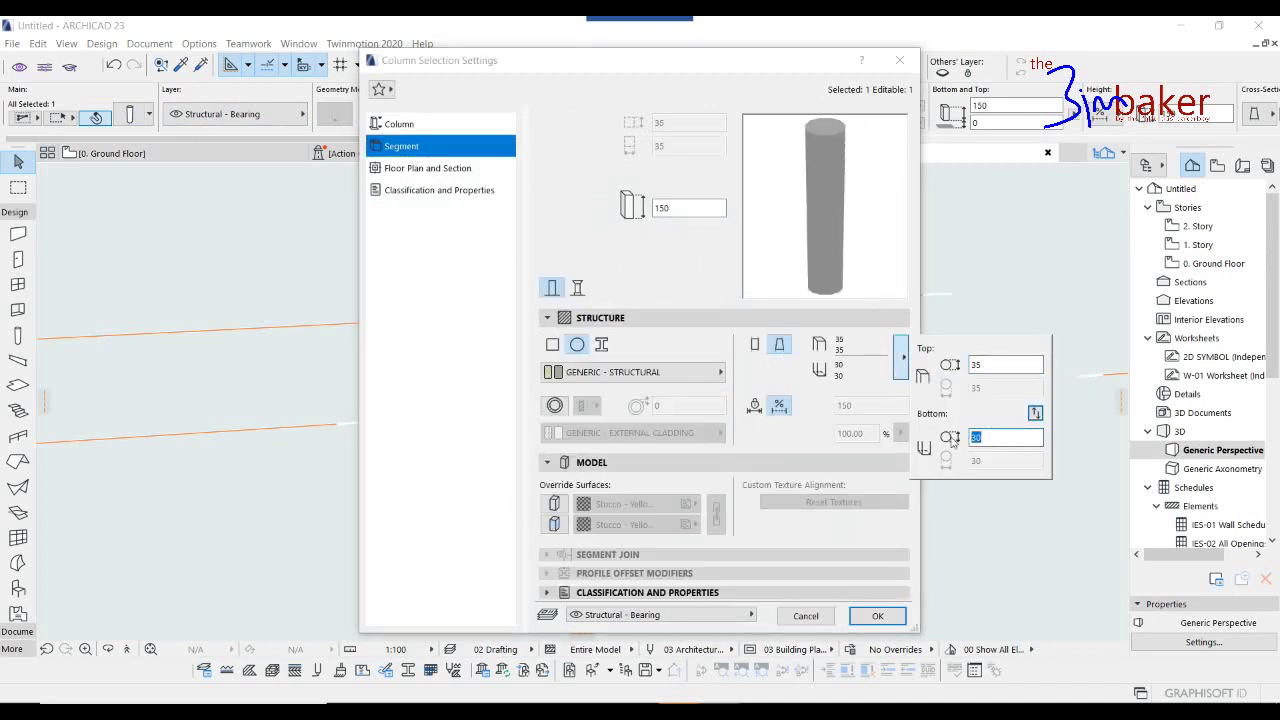
{"action": "left_click", "coordinate": [1035, 414]}
{"action": "left_click", "coordinate": [1024, 369]}
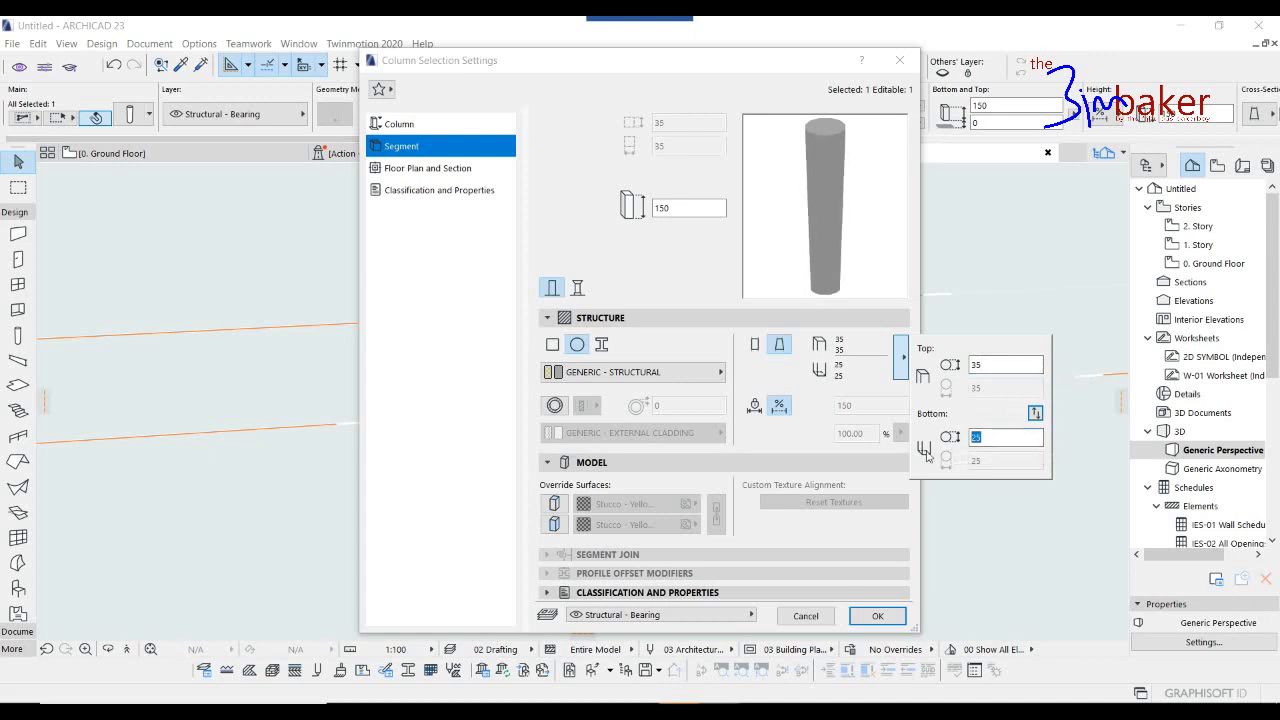
{"action": "type", "text": "20"}
{"action": "key", "text": "Tab"}
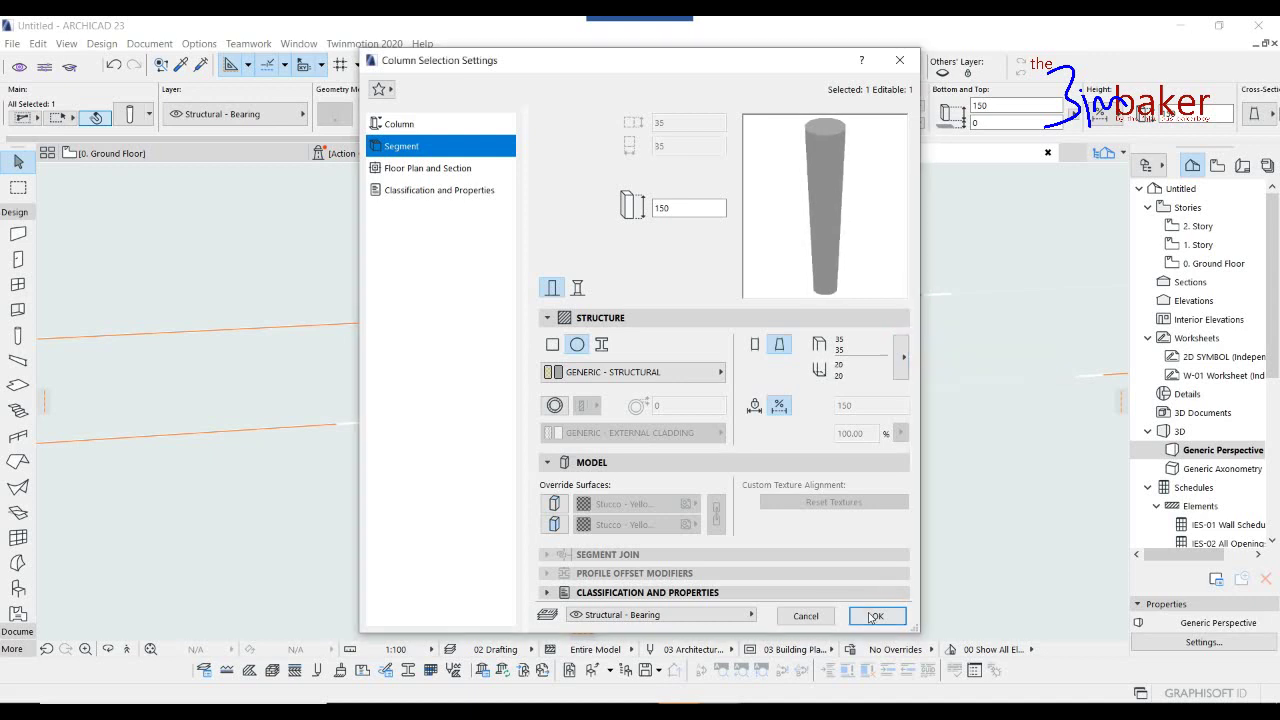
{"action": "left_click", "coordinate": [875, 616]}
{"action": "key", "text": "Escape"}
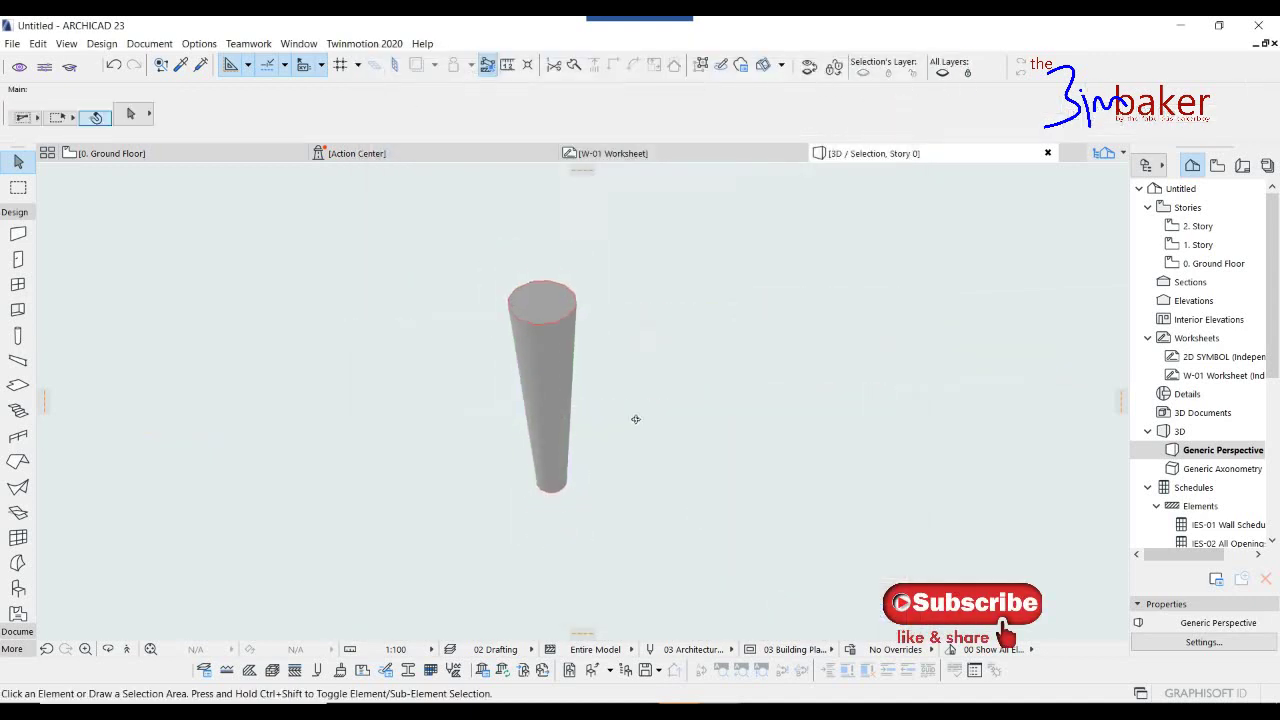
Return to the ground floor plan and move the column onto the long slab's upper edge, just right of its left corner.
{"action": "left_click", "coordinate": [558, 367]}
{"action": "key", "text": "F2"}
{"action": "scroll", "coordinate": [482, 402], "scroll_direction": "down", "scroll_amount": 2}
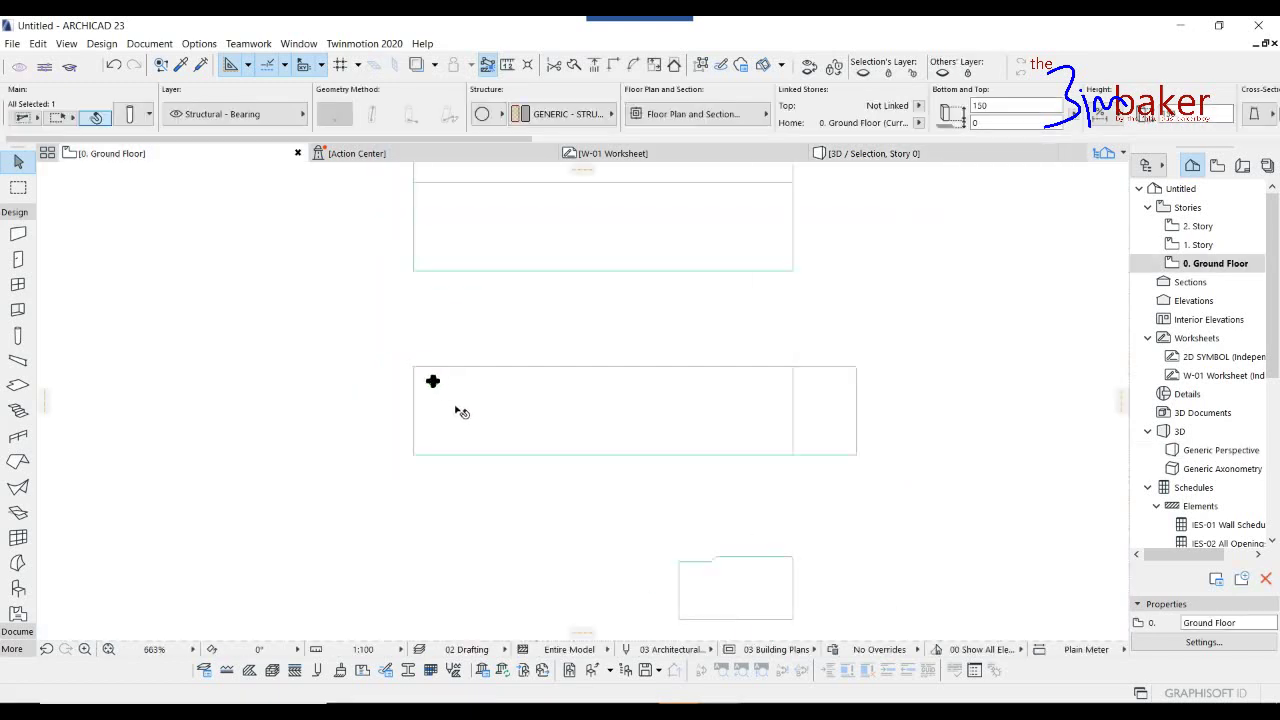
{"action": "scroll", "coordinate": [455, 409], "scroll_direction": "down", "scroll_amount": 1}
{"action": "key", "text": "Escape"}
{"action": "scroll", "coordinate": [442, 378], "scroll_direction": "up", "scroll_amount": 3}
{"action": "left_click", "coordinate": [440, 371]}
{"action": "left_click", "coordinate": [439, 371]}
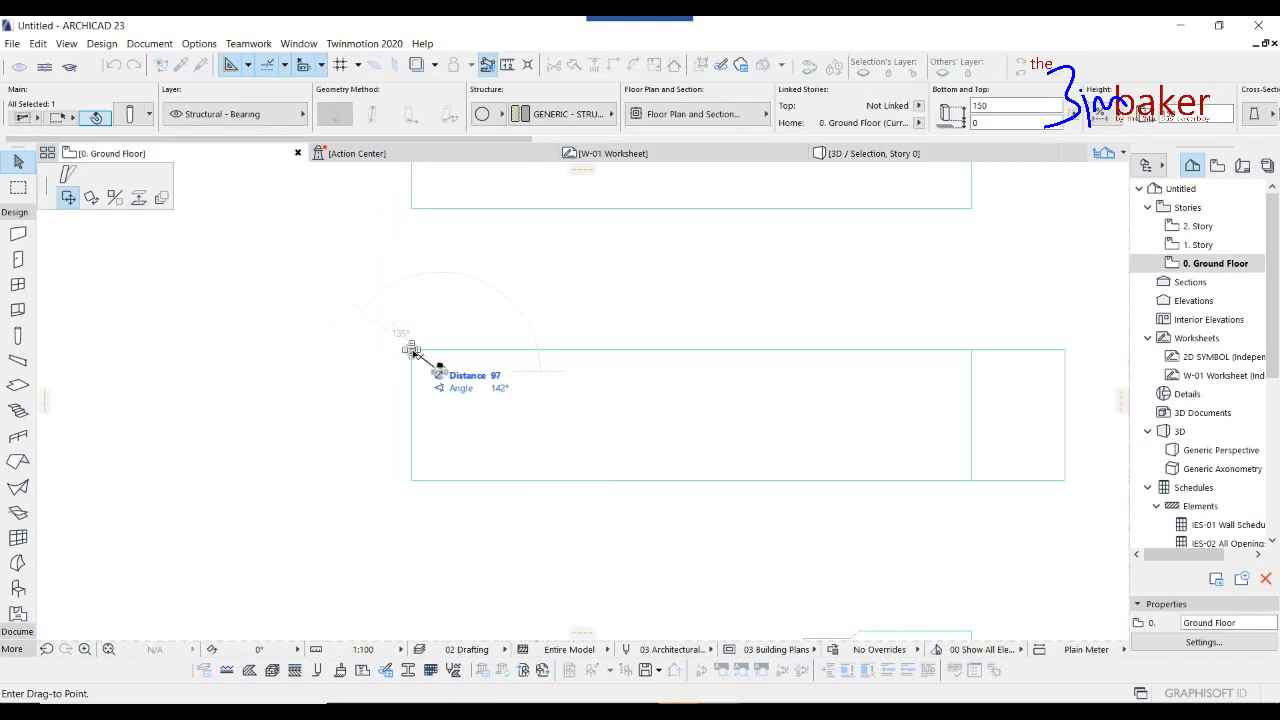
{"action": "left_click", "coordinate": [411, 349]}
{"action": "left_click", "coordinate": [447, 349]}
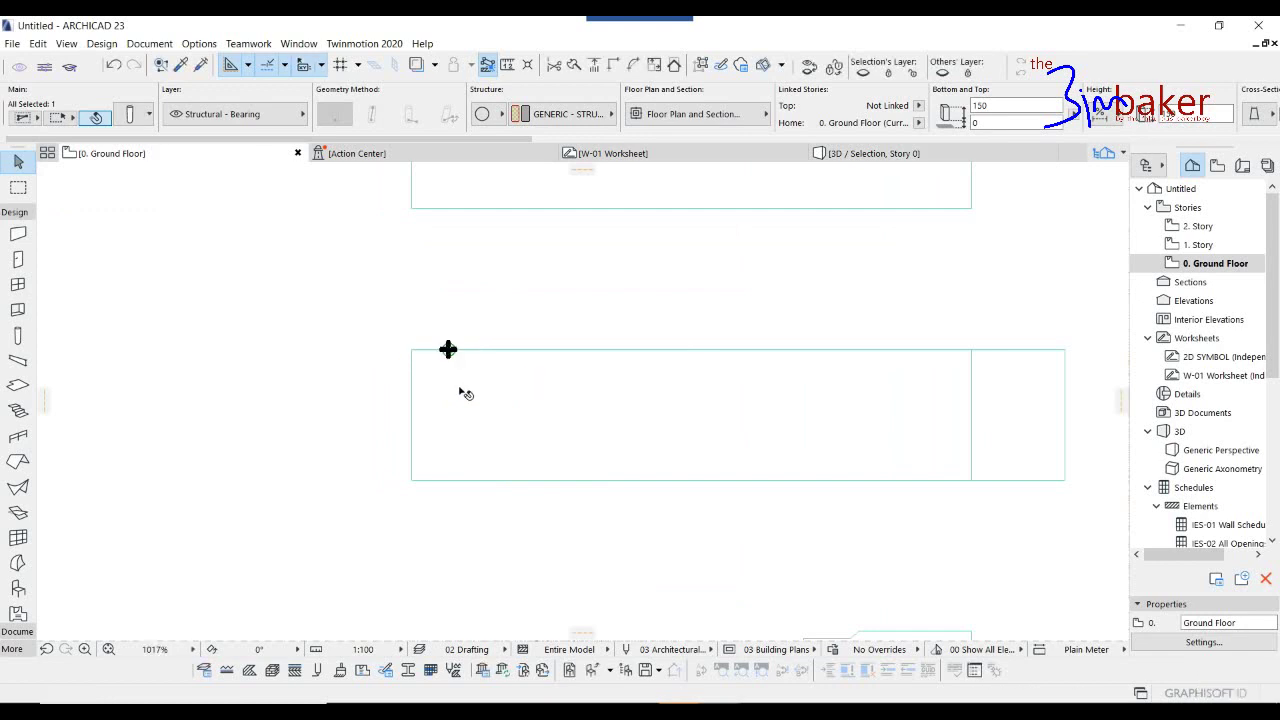
Move the column 100 mm straight down from the slab's upper edge.
{"action": "key", "text": "ctrl+d"}
{"action": "left_click", "coordinate": [448, 350]}
{"action": "type", "text": "100"}
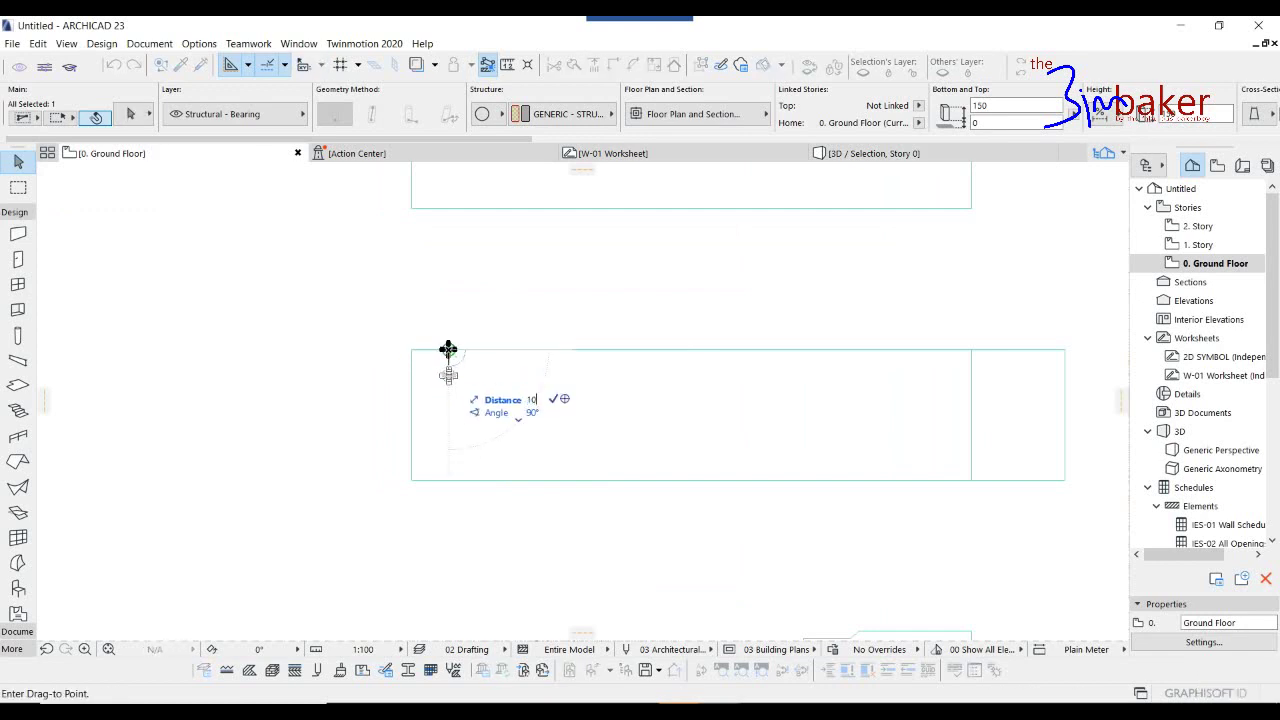
{"action": "key", "text": "Return"}
Move the column 50 mm back up toward the slab's upper edge.
{"action": "scroll", "coordinate": [462, 400], "scroll_direction": "up", "scroll_amount": 3}
{"action": "key", "text": "ctrl+d"}
{"action": "left_click", "coordinate": [429, 391]}
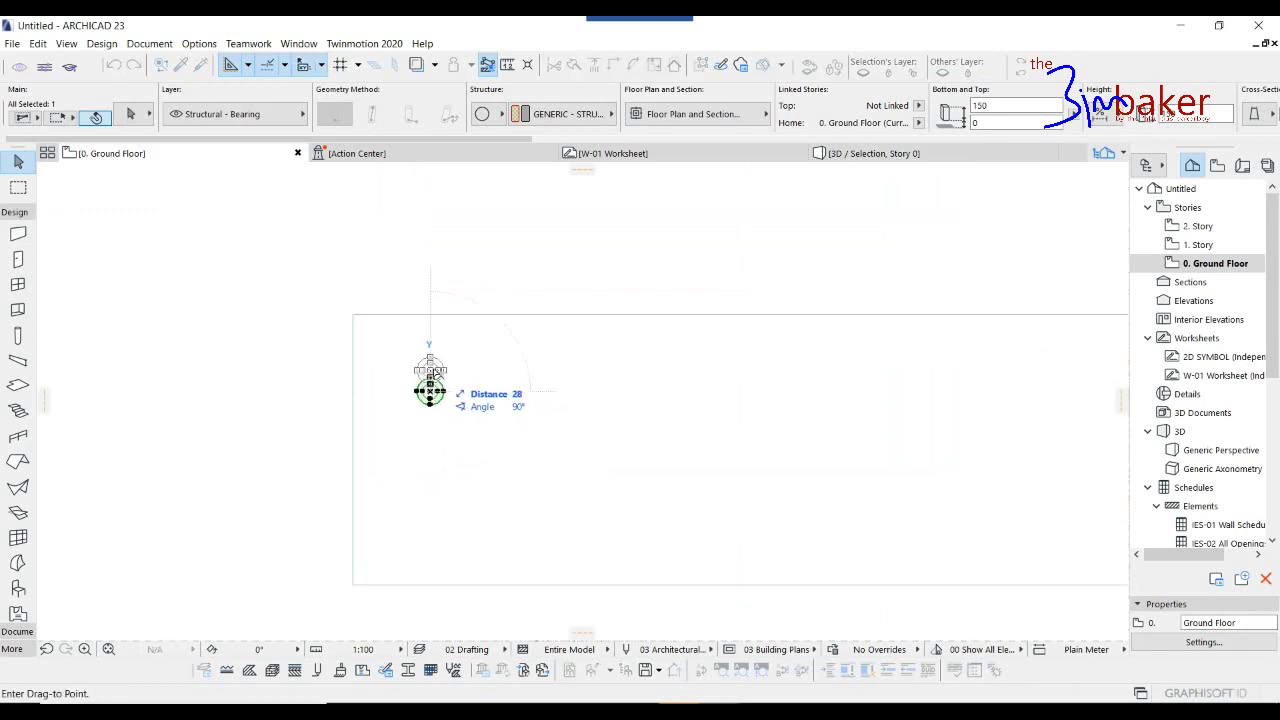
{"action": "type", "text": "50"}
{"action": "key", "text": "Return"}
Mirror a copy of the column across the long slab's horizontal centre line.
{"action": "left_click_drag", "start_coordinate": [354, 347], "coordinate": [473, 408]}
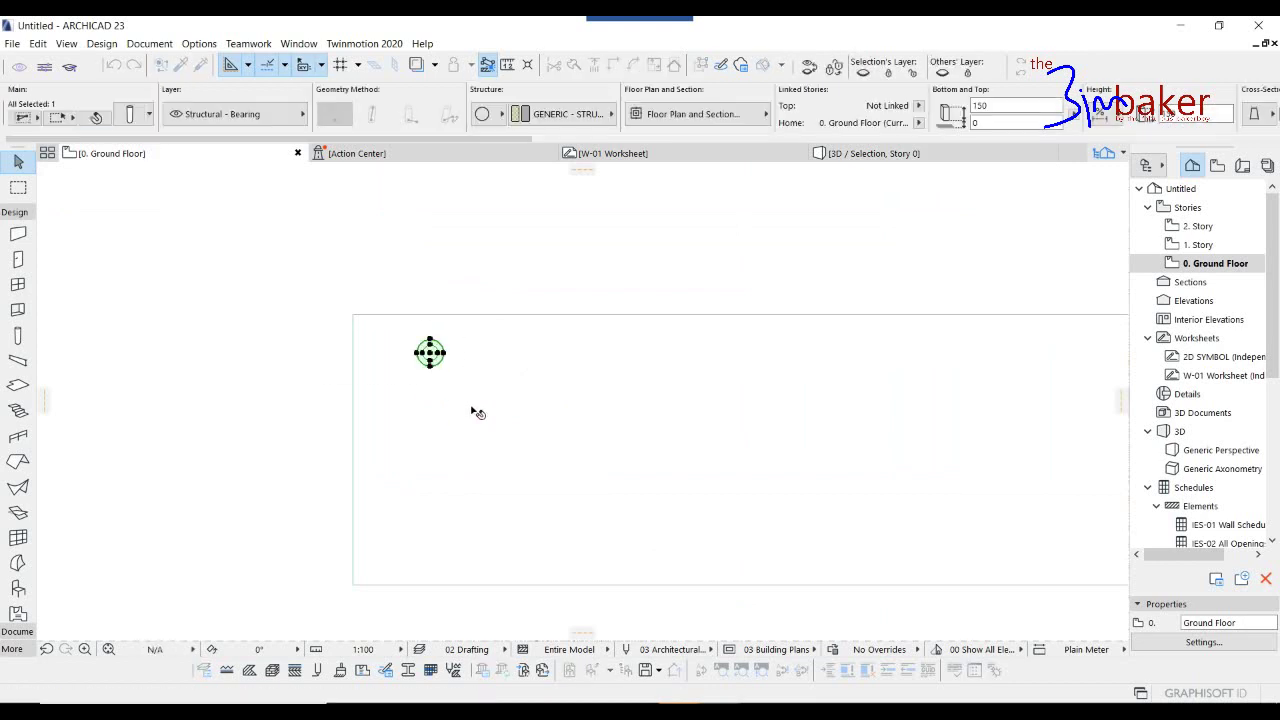
{"action": "key", "text": "ctrl+m"}
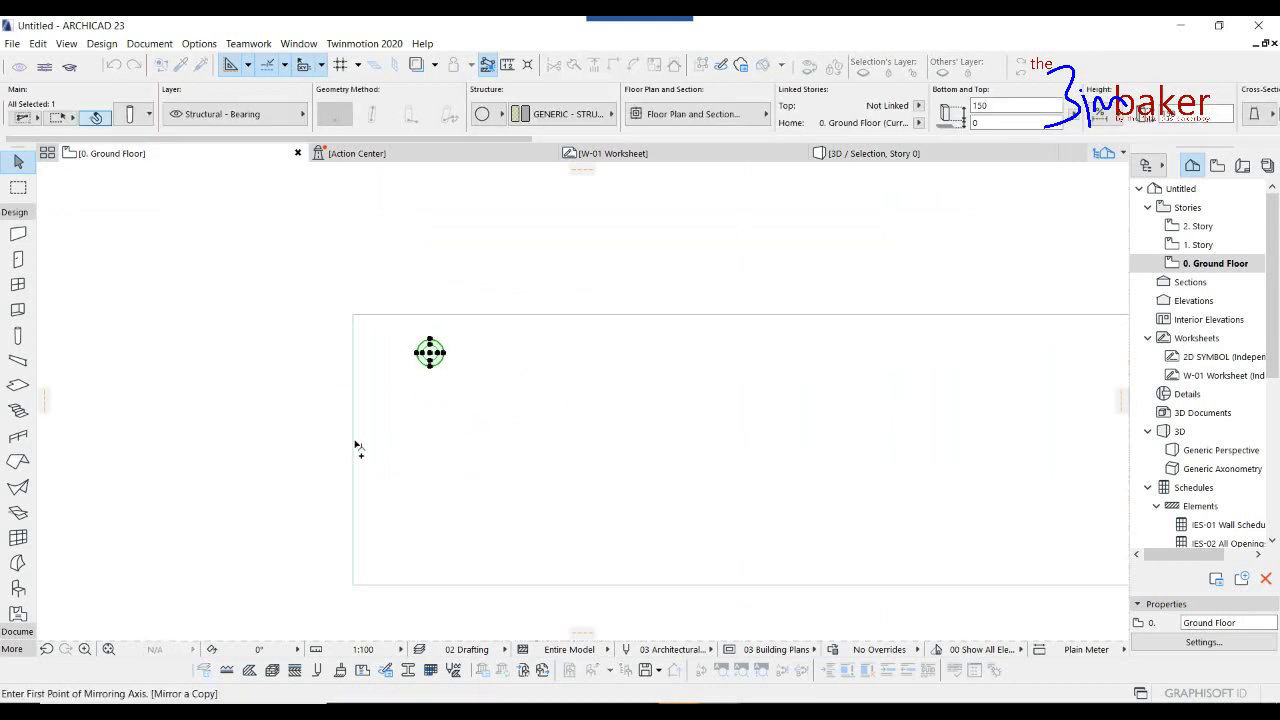
{"action": "left_click", "coordinate": [353, 450]}
{"action": "left_click", "coordinate": [430, 452]}
{"action": "scroll", "coordinate": [430, 460], "scroll_direction": "down", "scroll_amount": 3}
Mirror copies of both left columns across the vertical centre line of the long slab's main part.
{"action": "left_click_drag", "start_coordinate": [423, 389], "coordinate": [462, 524]}
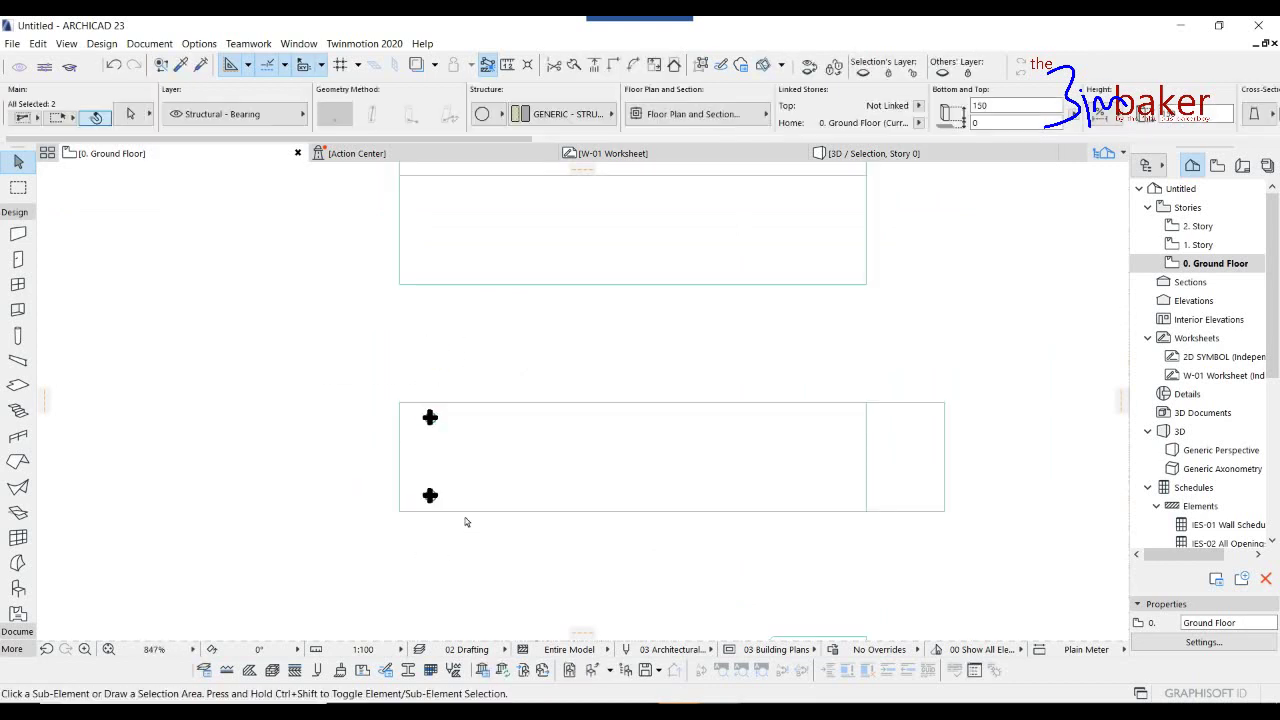
{"action": "key", "text": "ctrl+shift+m"}
{"action": "left_click", "coordinate": [632, 404]}
{"action": "left_click", "coordinate": [631, 514]}
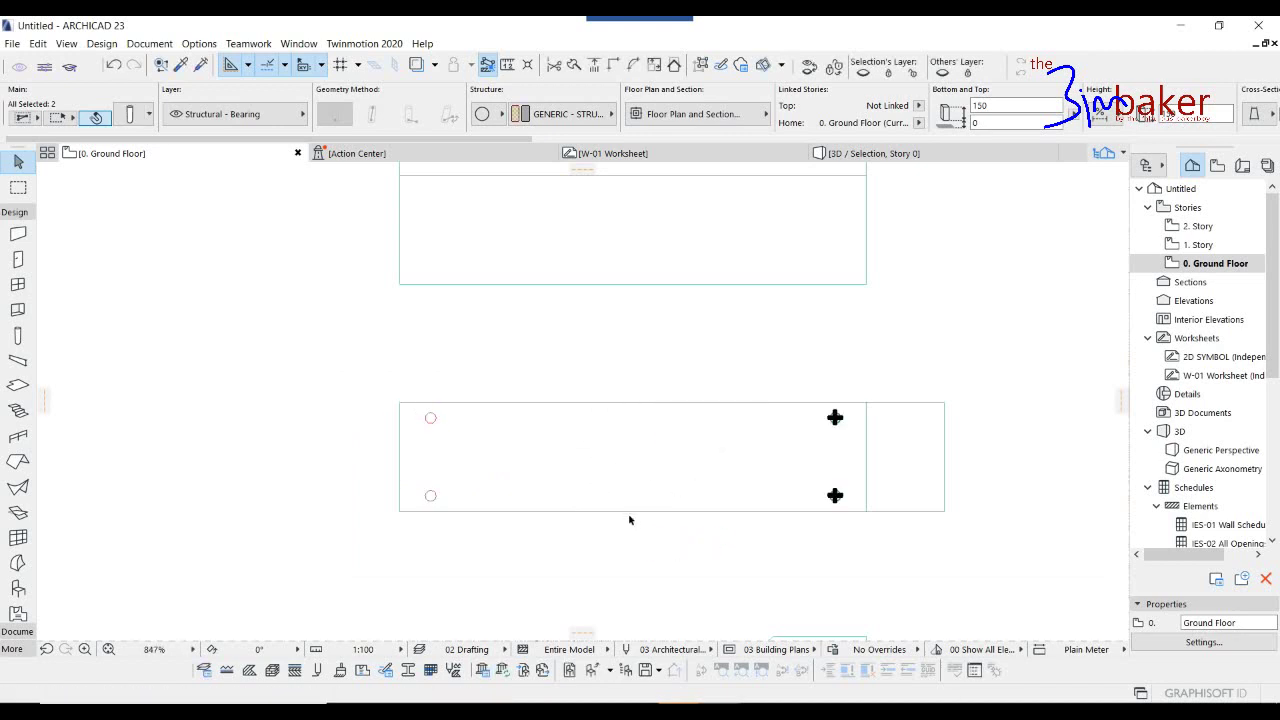
Examine the arrangement of the legs in the TV stand reference image.
{"action": "key", "text": "Escape"}
{"action": "scroll", "coordinate": [503, 460], "scroll_direction": "down", "scroll_amount": 2}
{"action": "middle_click_drag", "start_coordinate": [501, 459], "coordinate": [391, 434]}
{"action": "scroll", "coordinate": [398, 437], "scroll_direction": "down", "scroll_amount": 4}
{"action": "middle_click_drag", "start_coordinate": [466, 372], "coordinate": [480, 611]}
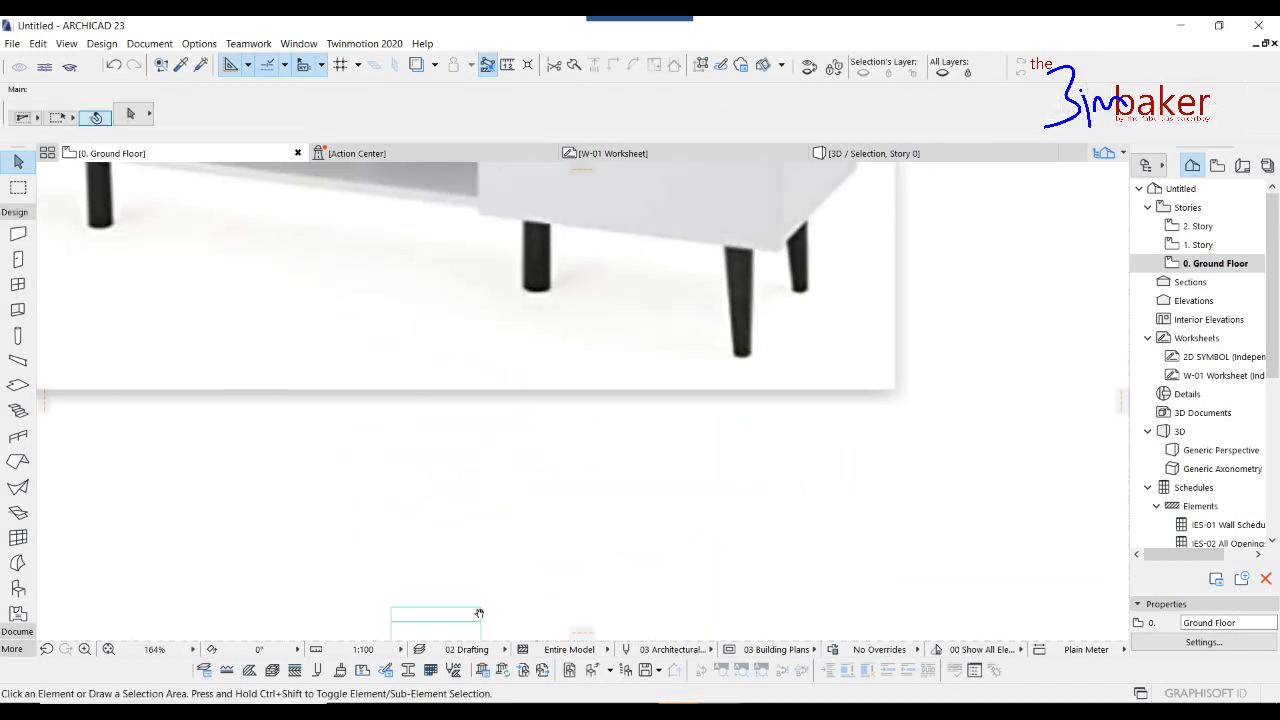
{"action": "scroll", "coordinate": [532, 505], "scroll_direction": "down", "scroll_amount": 1}
{"action": "middle_click_drag", "start_coordinate": [377, 381], "coordinate": [496, 409]}
{"action": "middle_click_drag", "start_coordinate": [578, 630], "coordinate": [598, 402]}
{"action": "scroll", "coordinate": [597, 402], "scroll_direction": "up", "scroll_amount": 5}
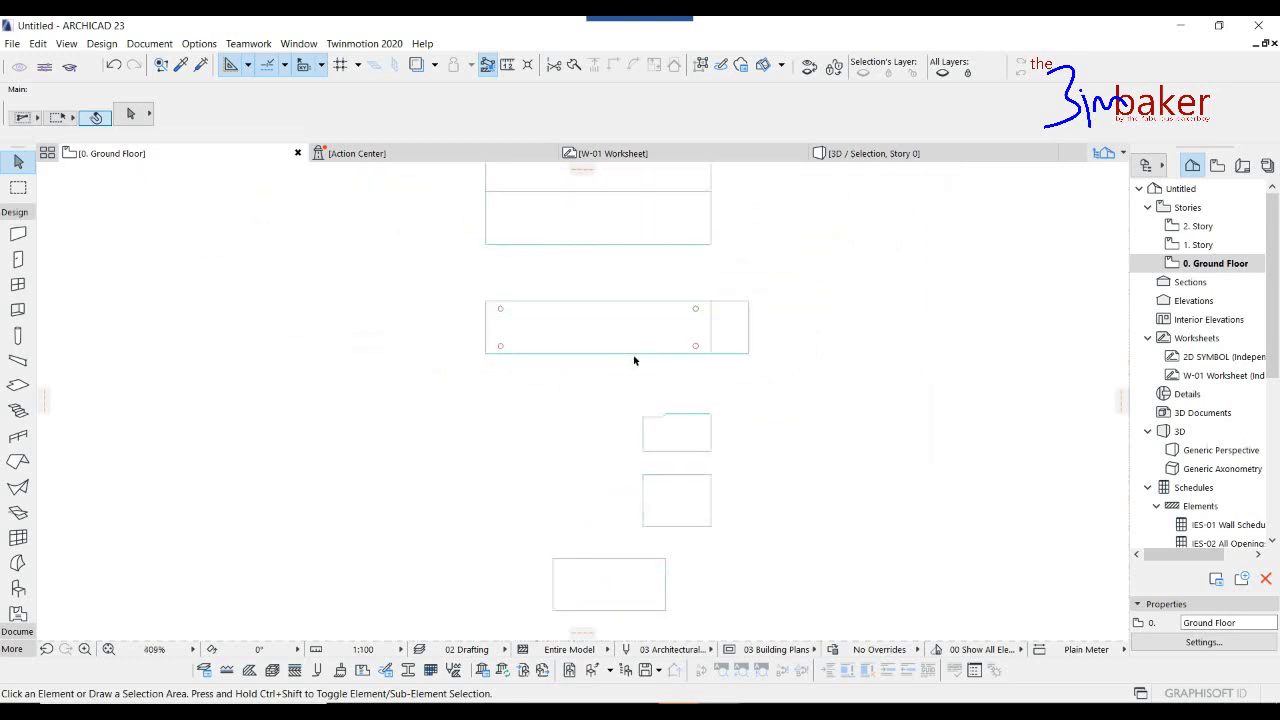
Copy the upper-left column straight down to the level of the midpoint of the long slab's left edge.
{"action": "left_click", "coordinate": [437, 323]}
{"action": "key", "text": "ctrl+d"}
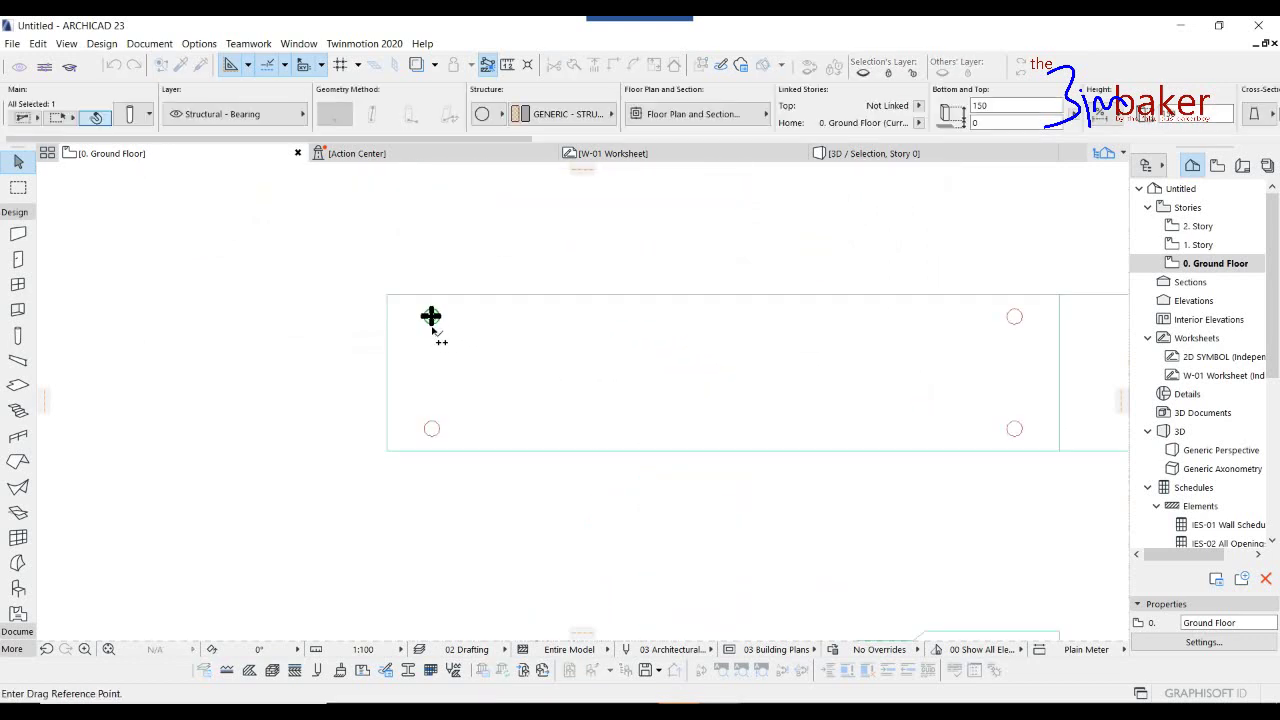
{"action": "left_click", "coordinate": [431, 318]}
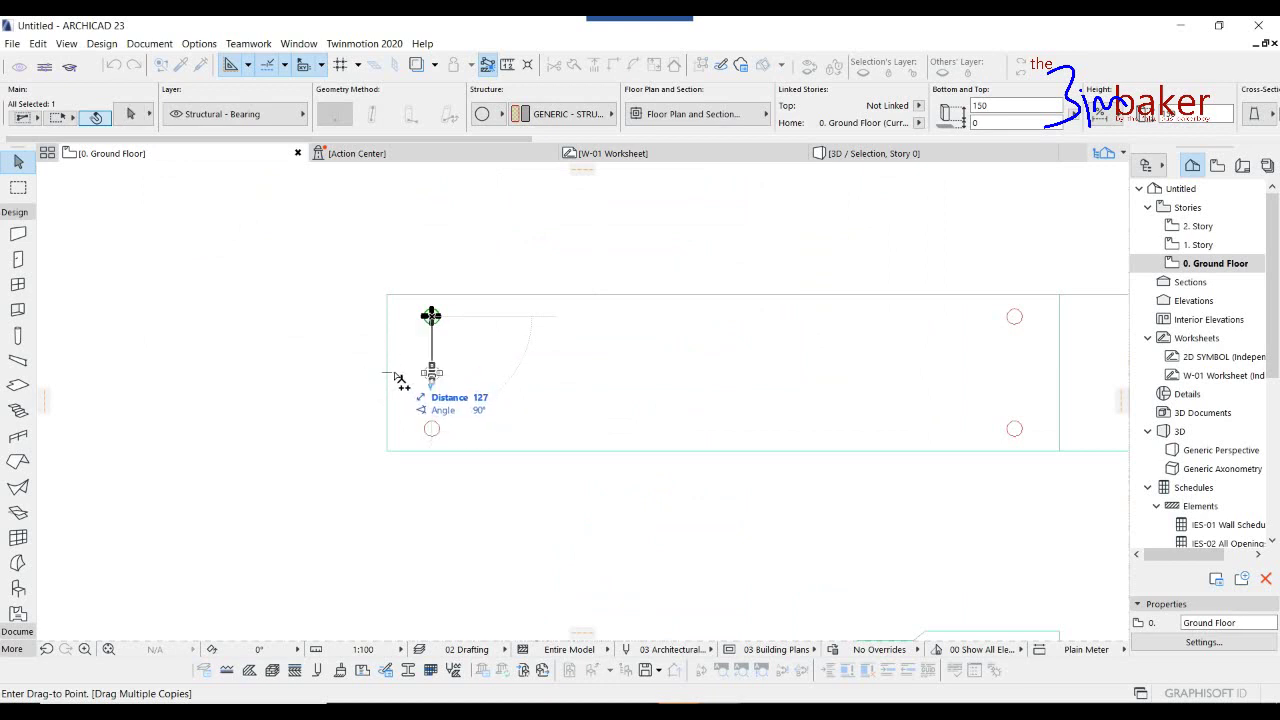
{"action": "double_click", "coordinate": [389, 373], "text": "shift"}
{"action": "left_click", "coordinate": [491, 506]}
Move the middle column of the left row 350 mm horizontally to the right along the long slab's centre line.
{"action": "scroll", "coordinate": [400, 443], "scroll_direction": "down", "scroll_amount": 5}
{"action": "middle_click_drag", "start_coordinate": [394, 440], "coordinate": [444, 545]}
{"action": "scroll", "coordinate": [460, 508], "scroll_direction": "down", "scroll_amount": 2}
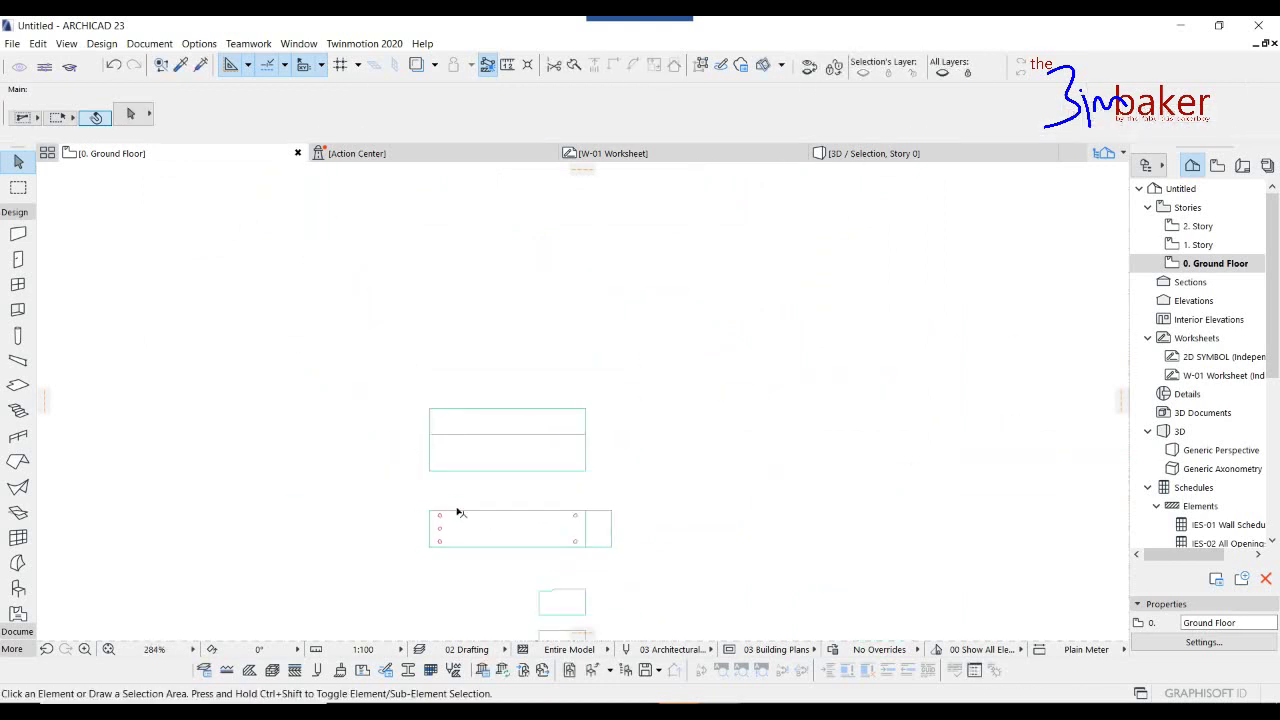
{"action": "scroll", "coordinate": [440, 500], "scroll_direction": "up", "scroll_amount": 6}
{"action": "scroll", "coordinate": [443, 488], "scroll_direction": "down", "scroll_amount": 8}
{"action": "scroll", "coordinate": [480, 515], "scroll_direction": "up", "scroll_amount": 3}
{"action": "left_click", "coordinate": [512, 524]}
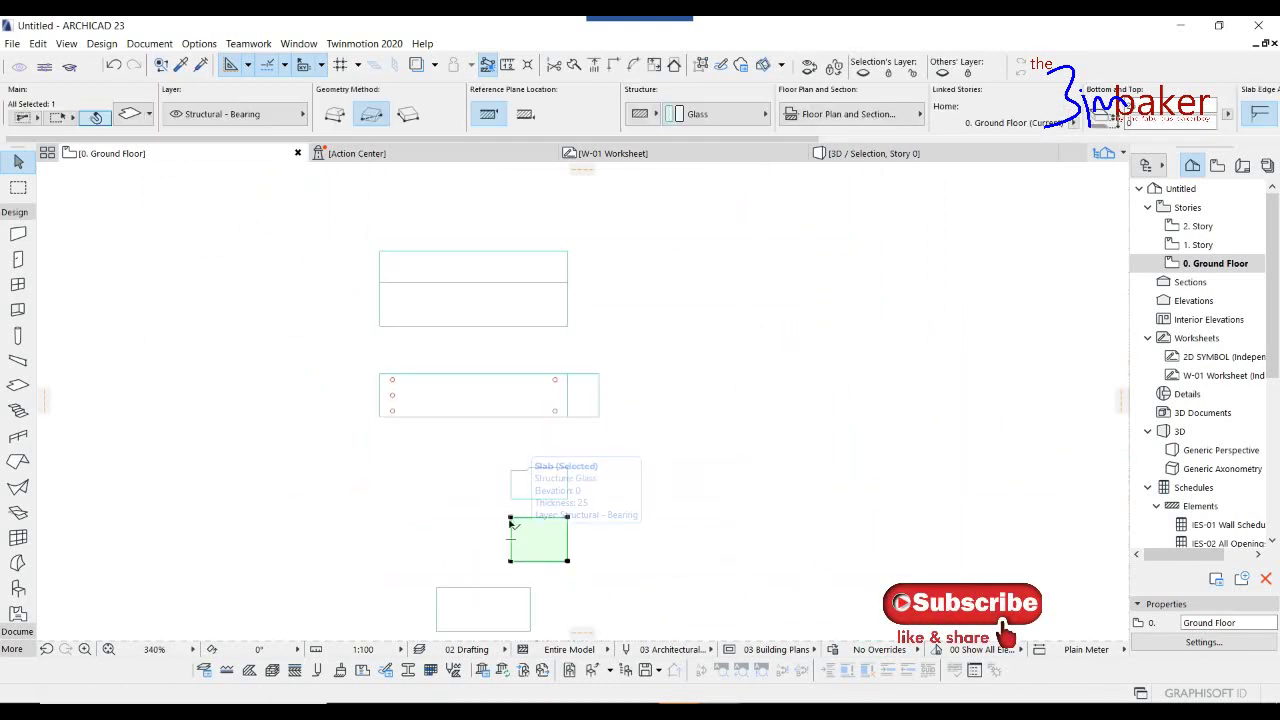
{"action": "left_click", "coordinate": [393, 397]}
{"action": "key", "text": "ctrl+d"}
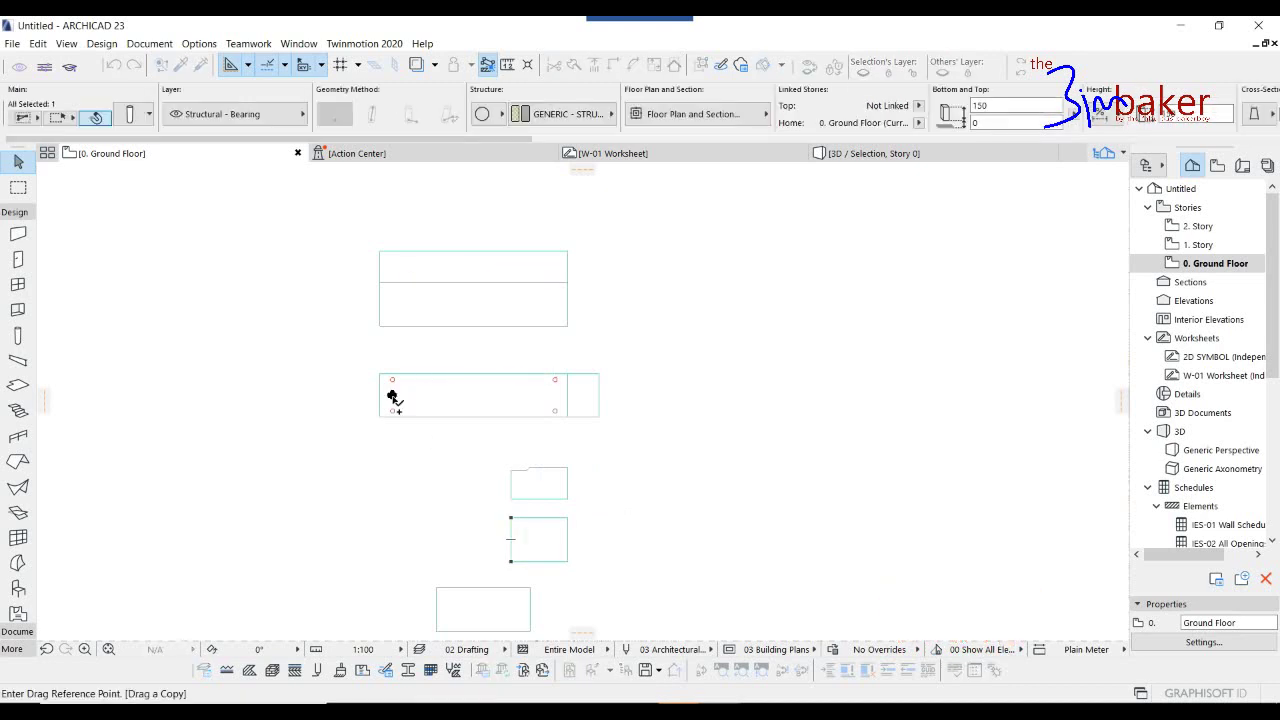
{"action": "left_click", "coordinate": [392, 395]}
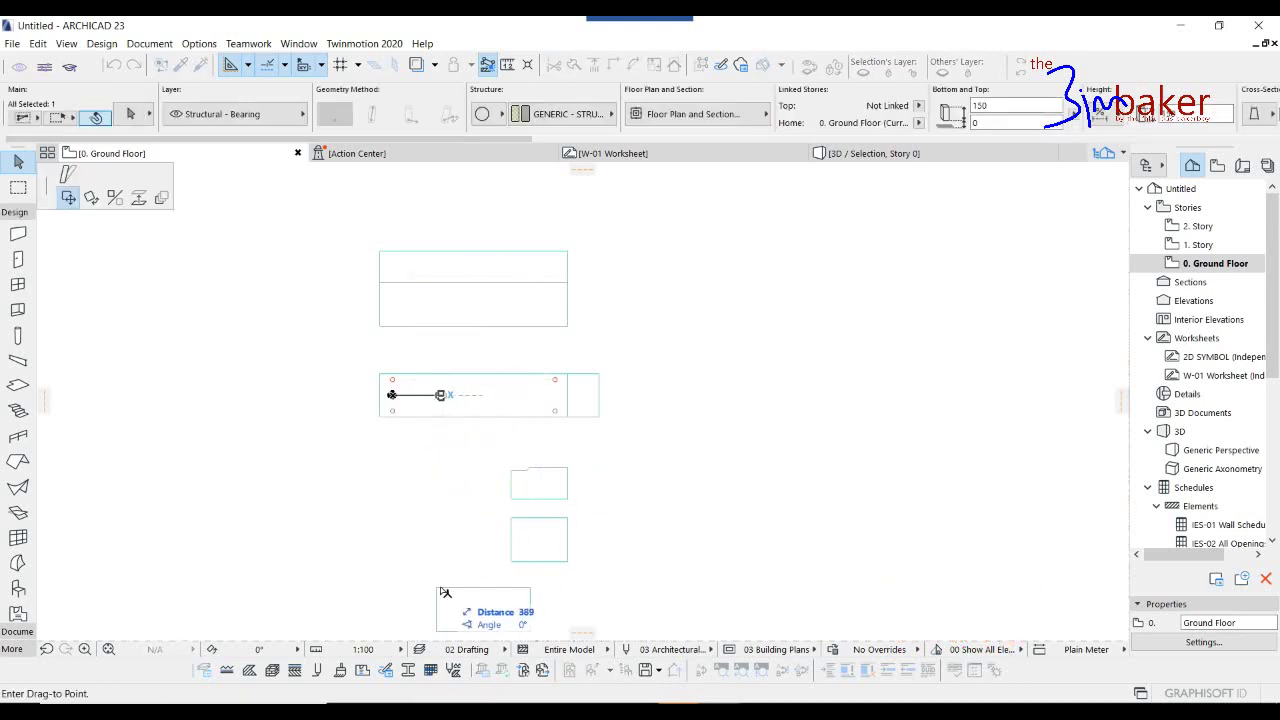
{"action": "key", "text": "Tab"}
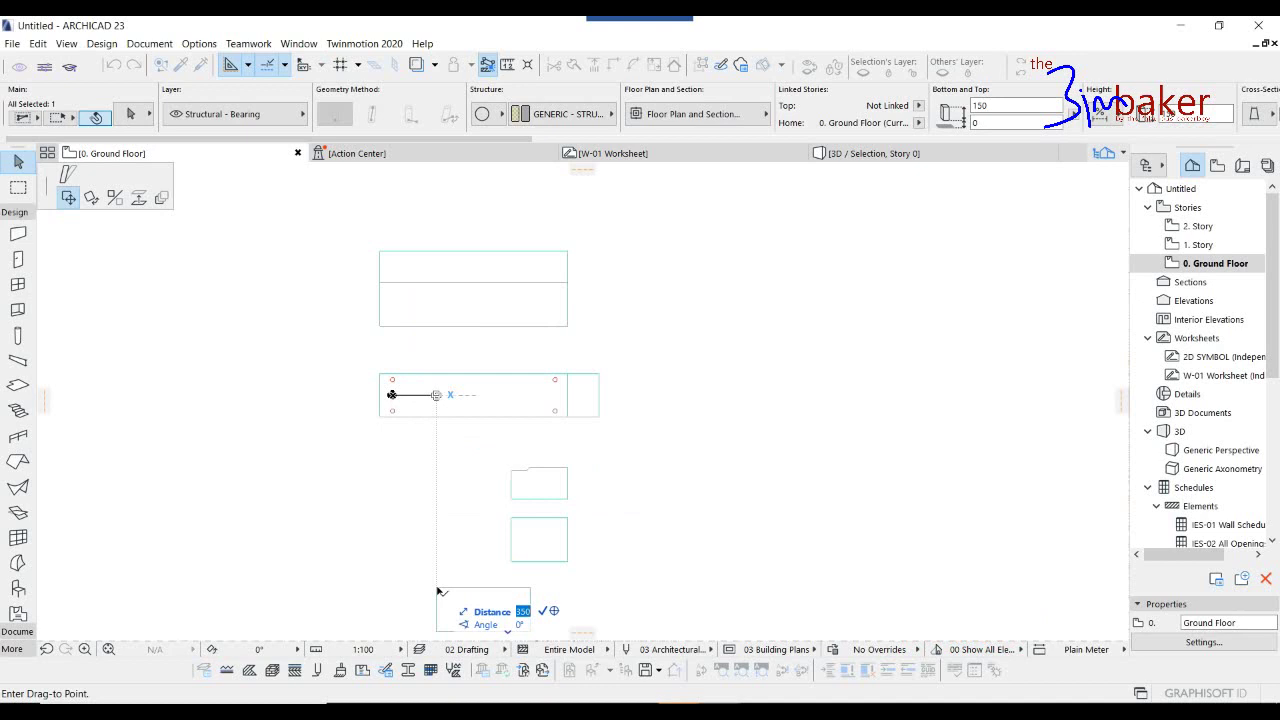
{"action": "key", "text": "Return"}
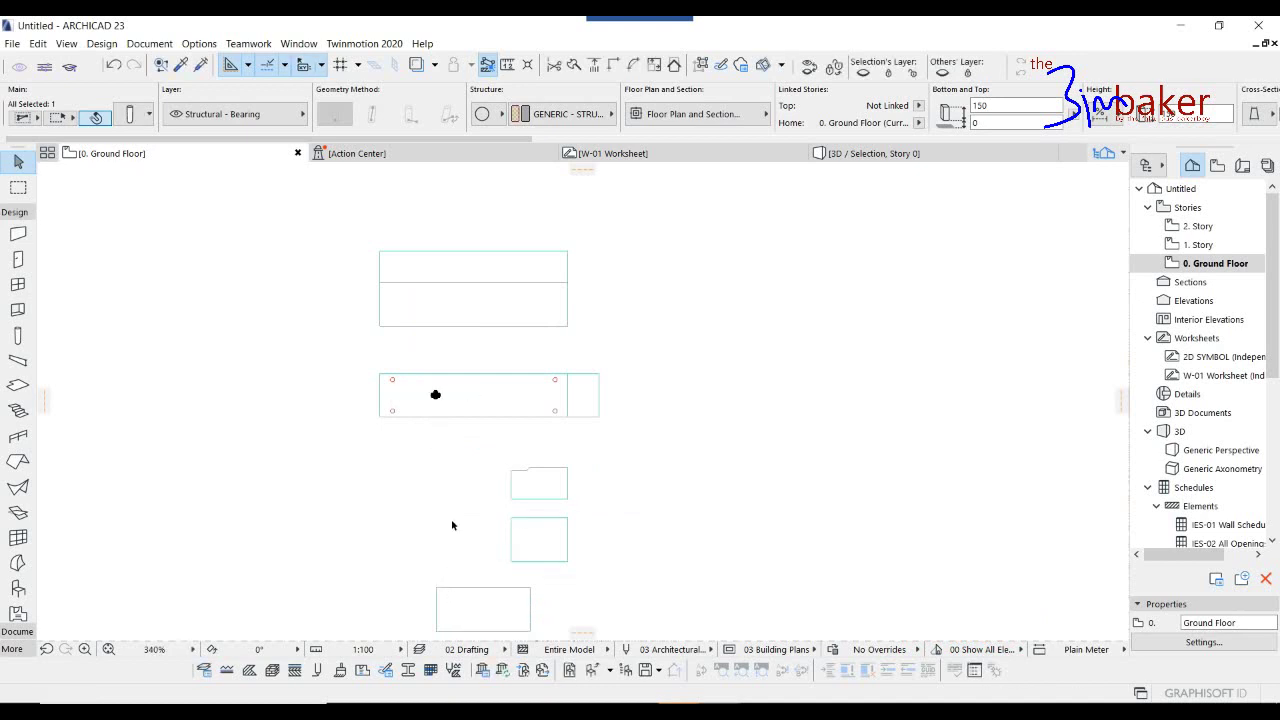
Check the leg positions in the reference image and move the middle column another 50 mm to the right.
{"action": "scroll", "coordinate": [500, 337], "scroll_direction": "down", "scroll_amount": 5}
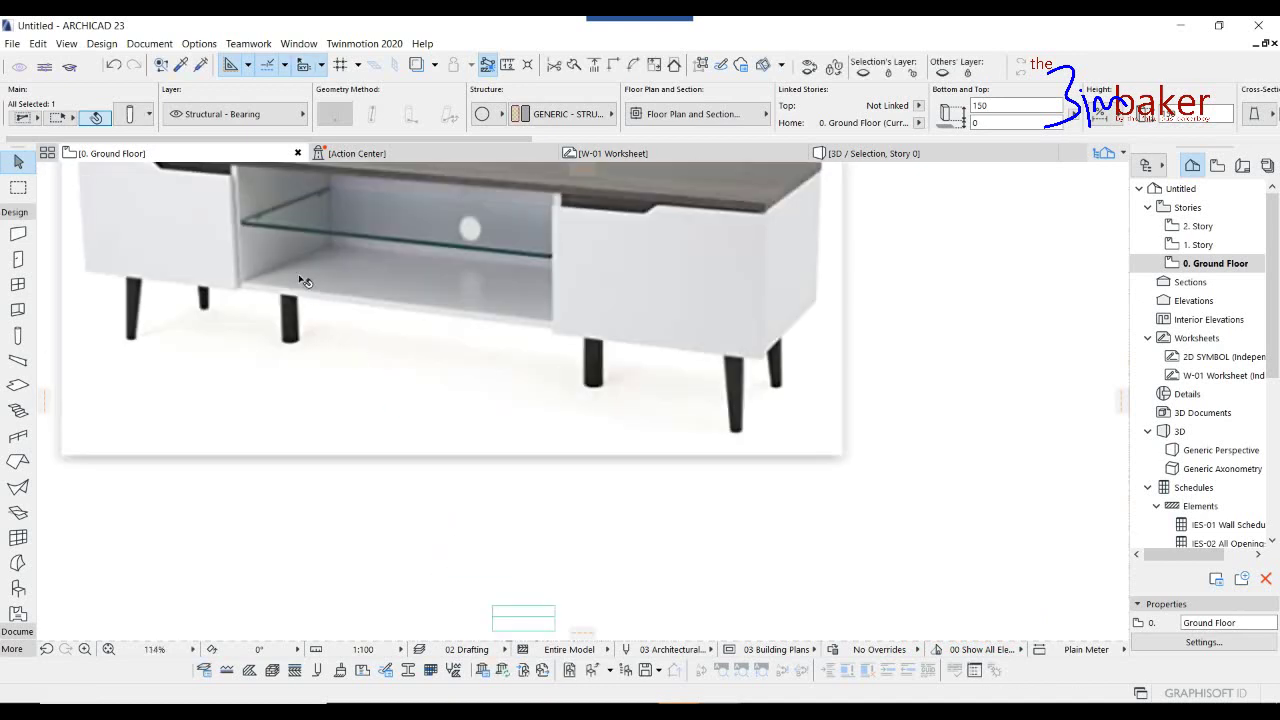
{"action": "middle_click_drag", "start_coordinate": [538, 634], "coordinate": [508, 300]}
{"action": "scroll", "coordinate": [486, 288], "scroll_direction": "up", "scroll_amount": 5}
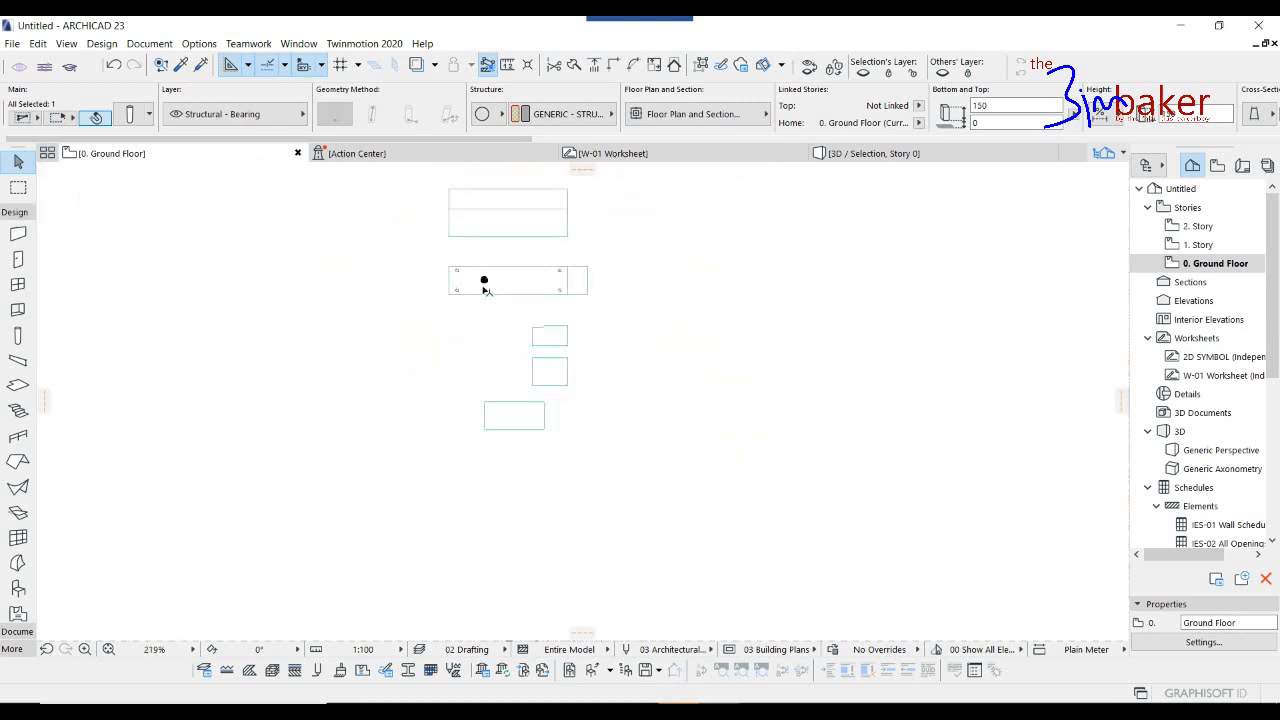
{"action": "key", "text": "ctrl+d"}
{"action": "left_click", "coordinate": [484, 284]}
{"action": "key", "text": "Tab"}
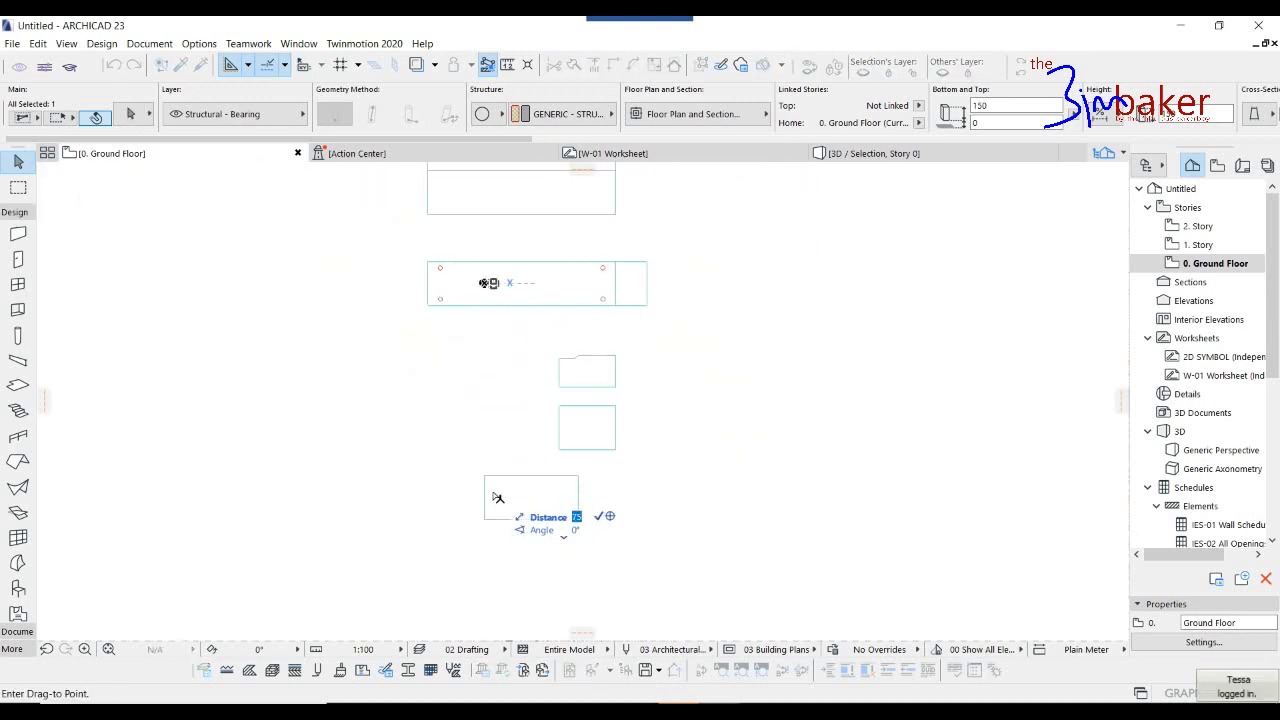
{"action": "type", "text": "50"}
{"action": "key", "text": "Return"}
{"action": "scroll", "coordinate": [528, 335], "scroll_direction": "up", "scroll_amount": 4}
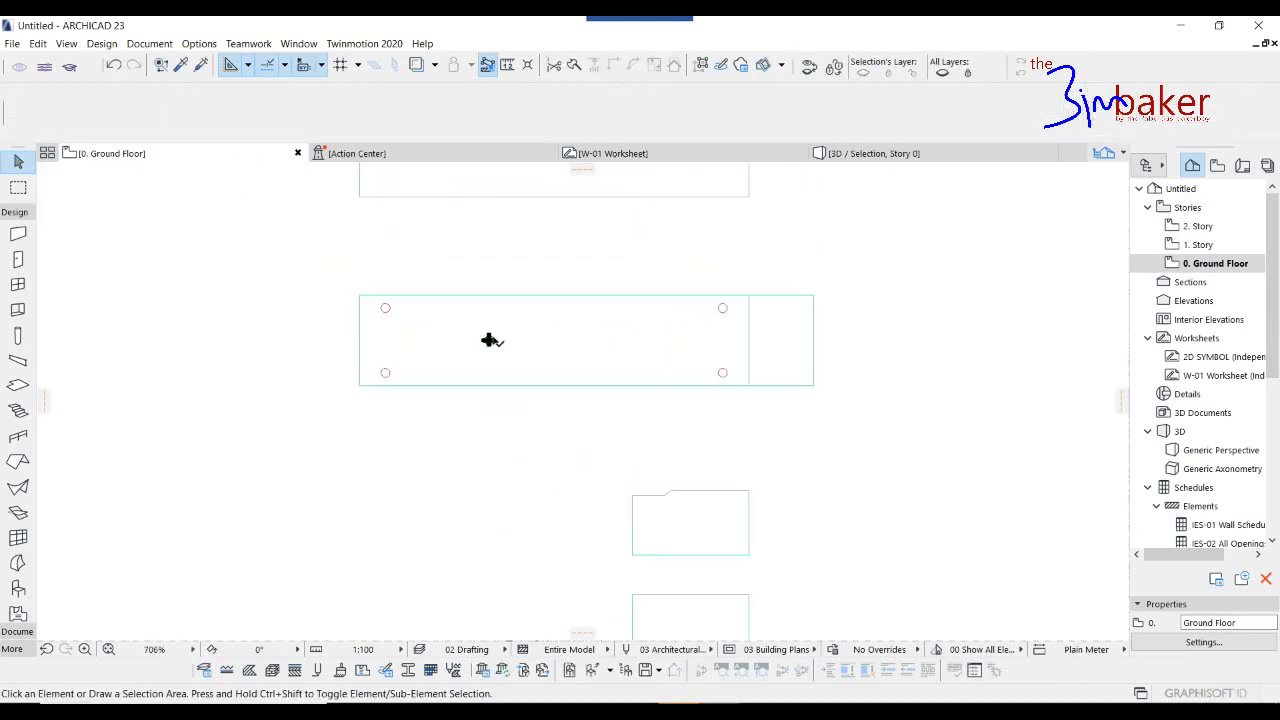
Change the middle column's segment from tapered to a uniform round shape.
{"action": "left_click", "coordinate": [131, 115]}
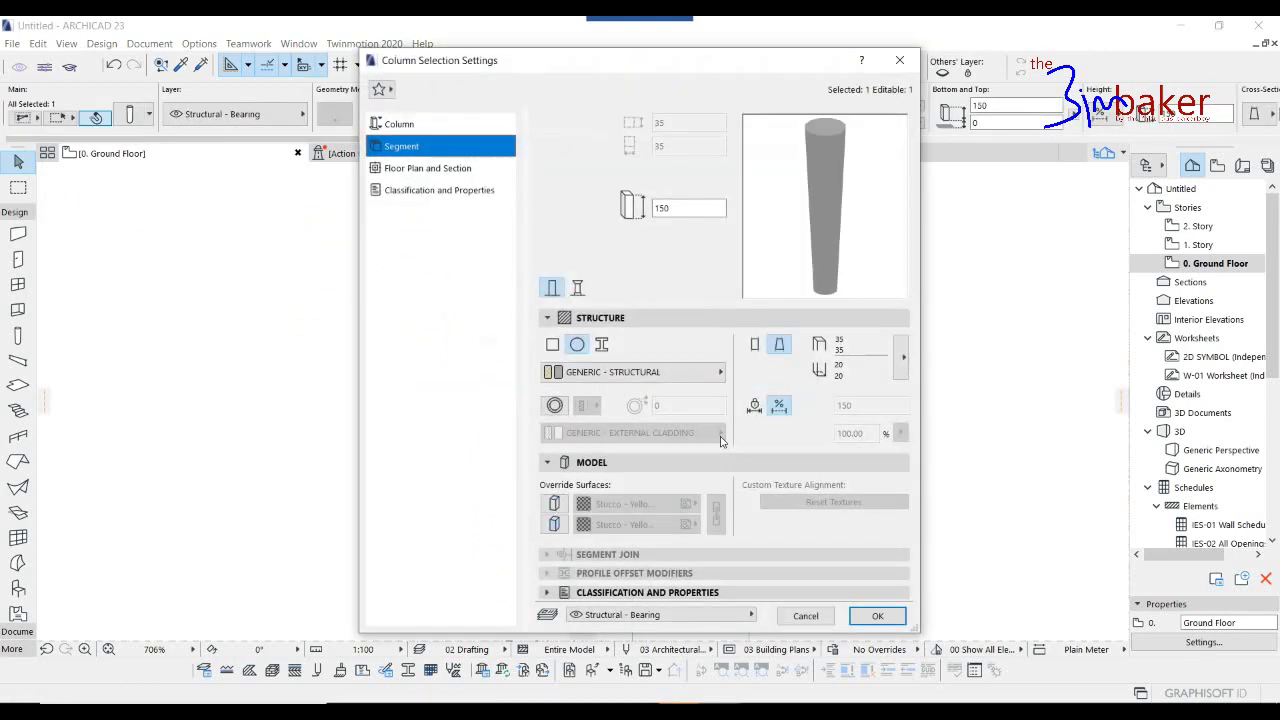
{"action": "left_click", "coordinate": [756, 348]}
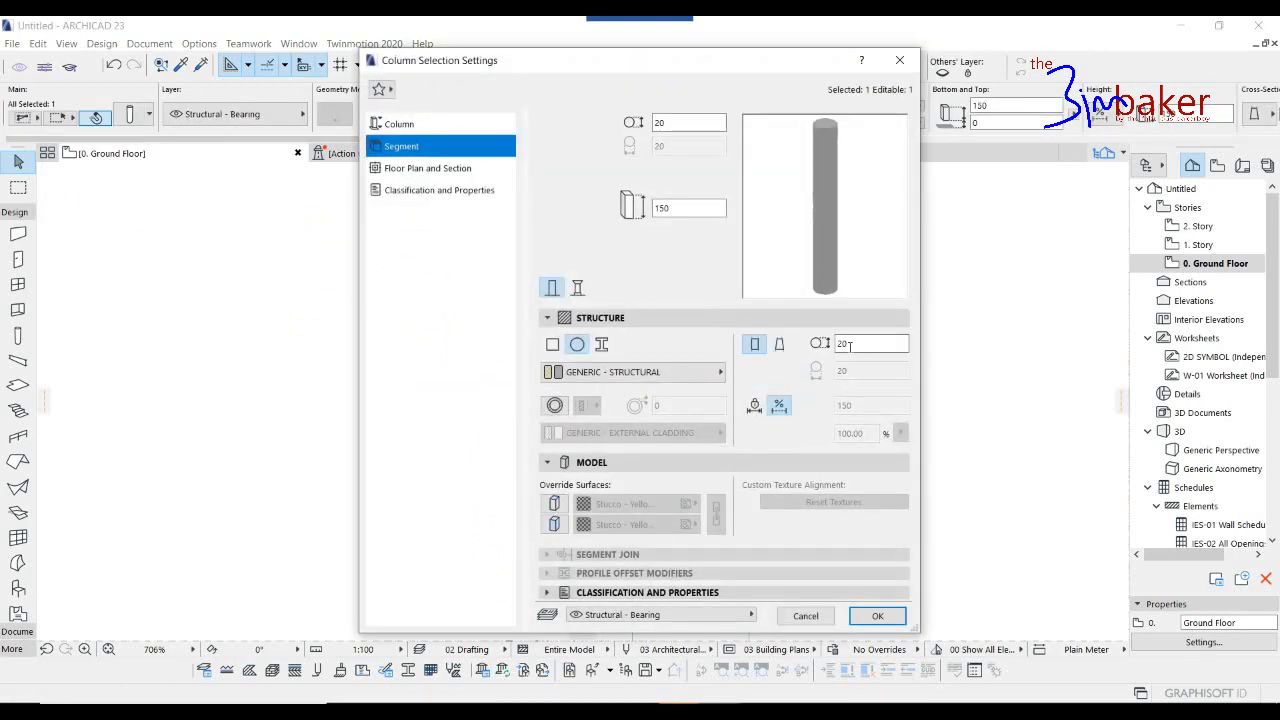
{"action": "key", "text": "Return"}
Try to slant the four corner columns at a 10° angle, and undo that change.
{"action": "scroll", "coordinate": [366, 323], "scroll_direction": "up", "scroll_amount": 2}
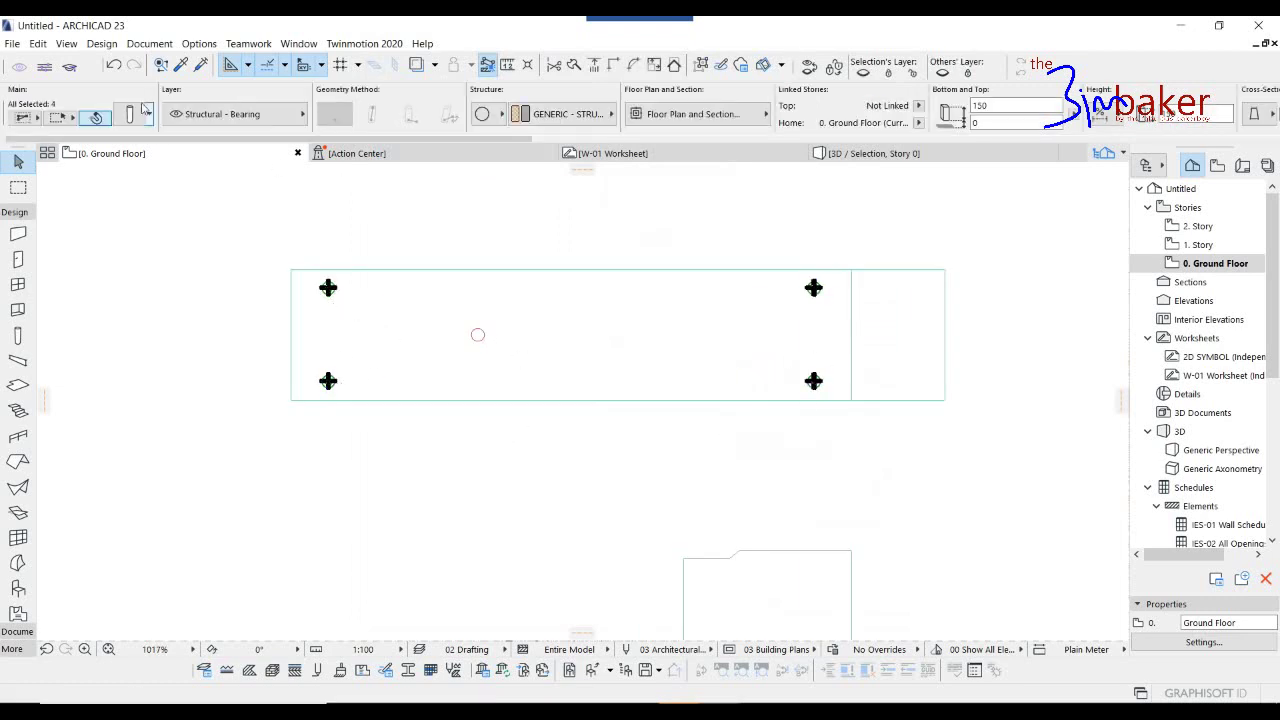
{"action": "key", "text": "ctrl+t"}
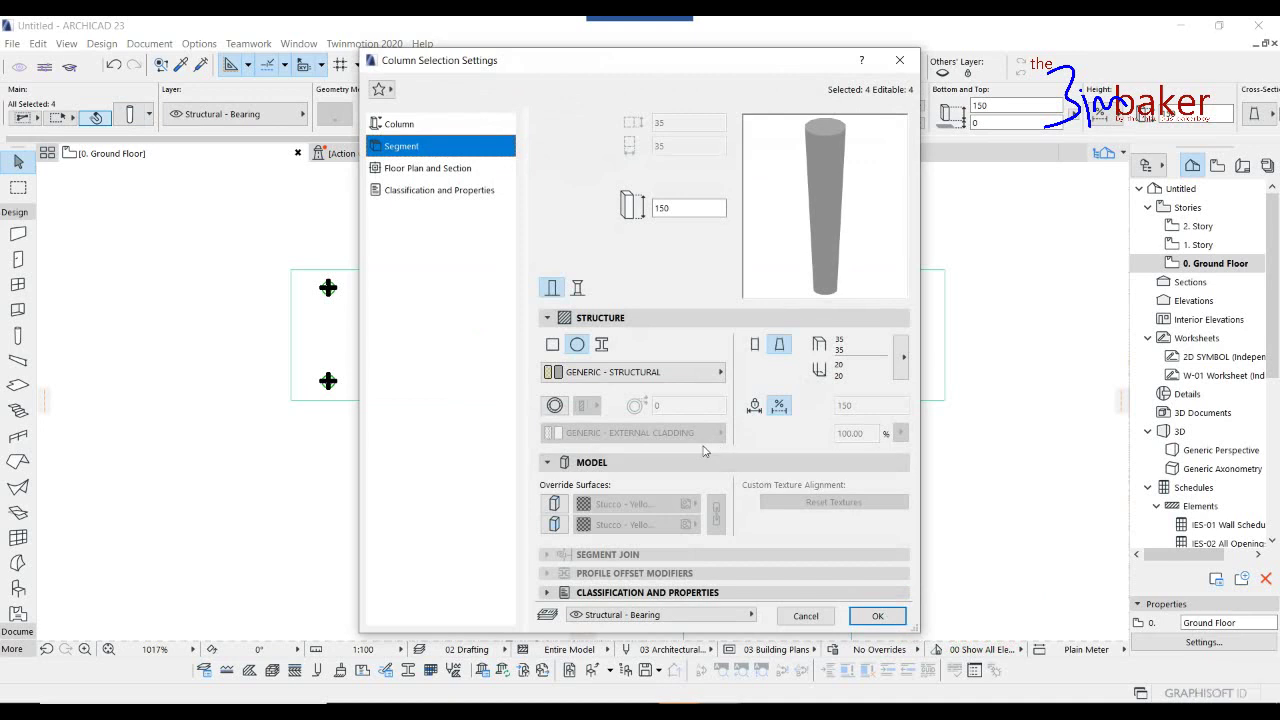
{"action": "left_click", "coordinate": [394, 126]}
{"action": "left_click", "coordinate": [779, 322]}
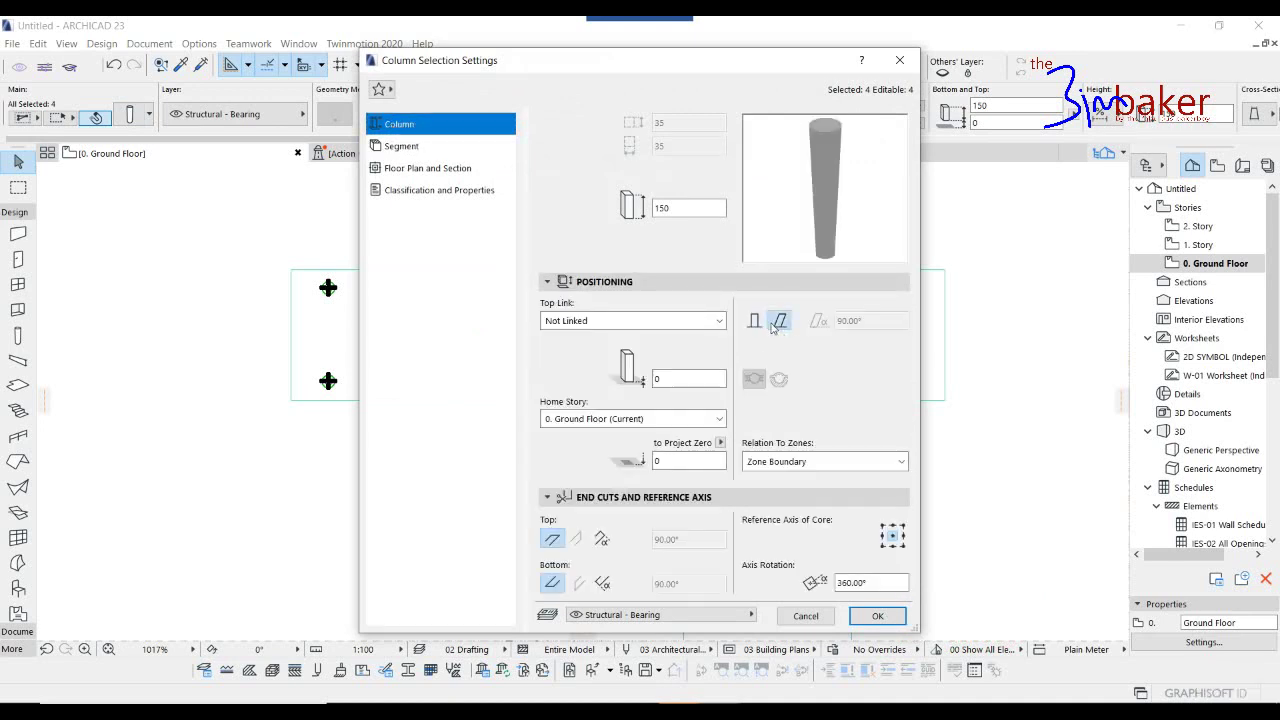
{"action": "type", "text": "10"}
{"action": "key", "text": "Return"}
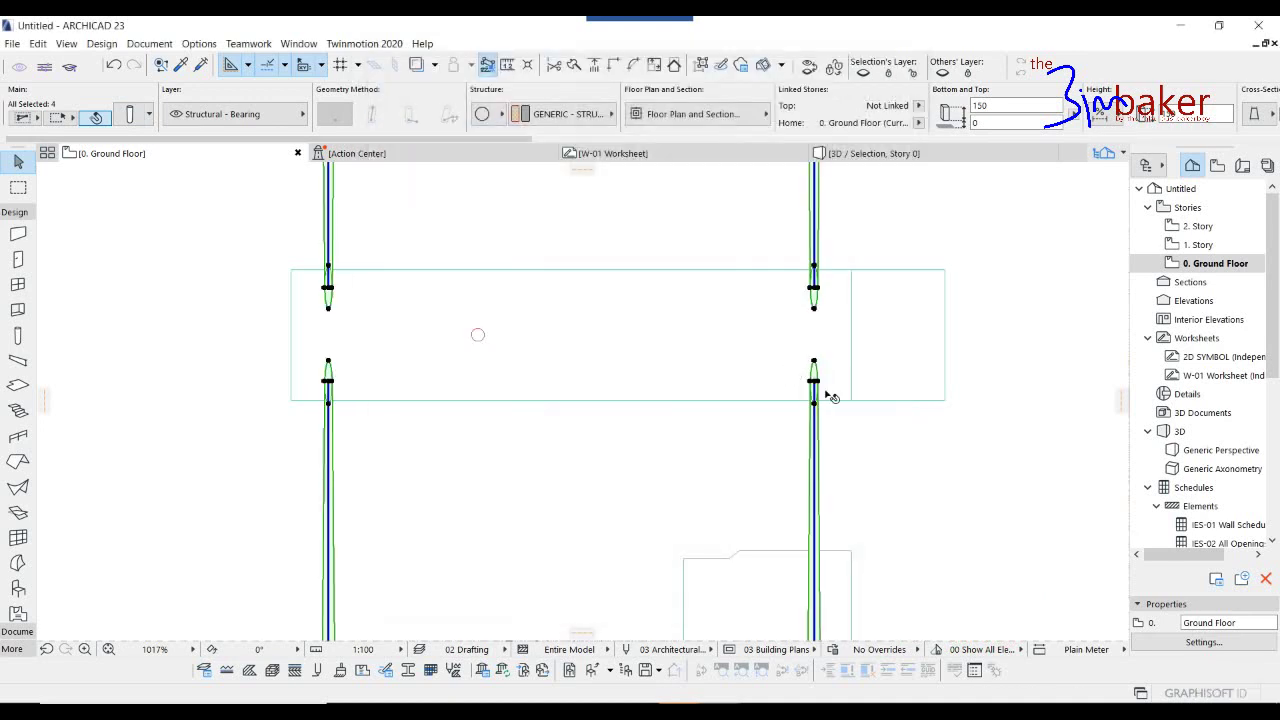
{"action": "key", "text": "ctrl+z"}
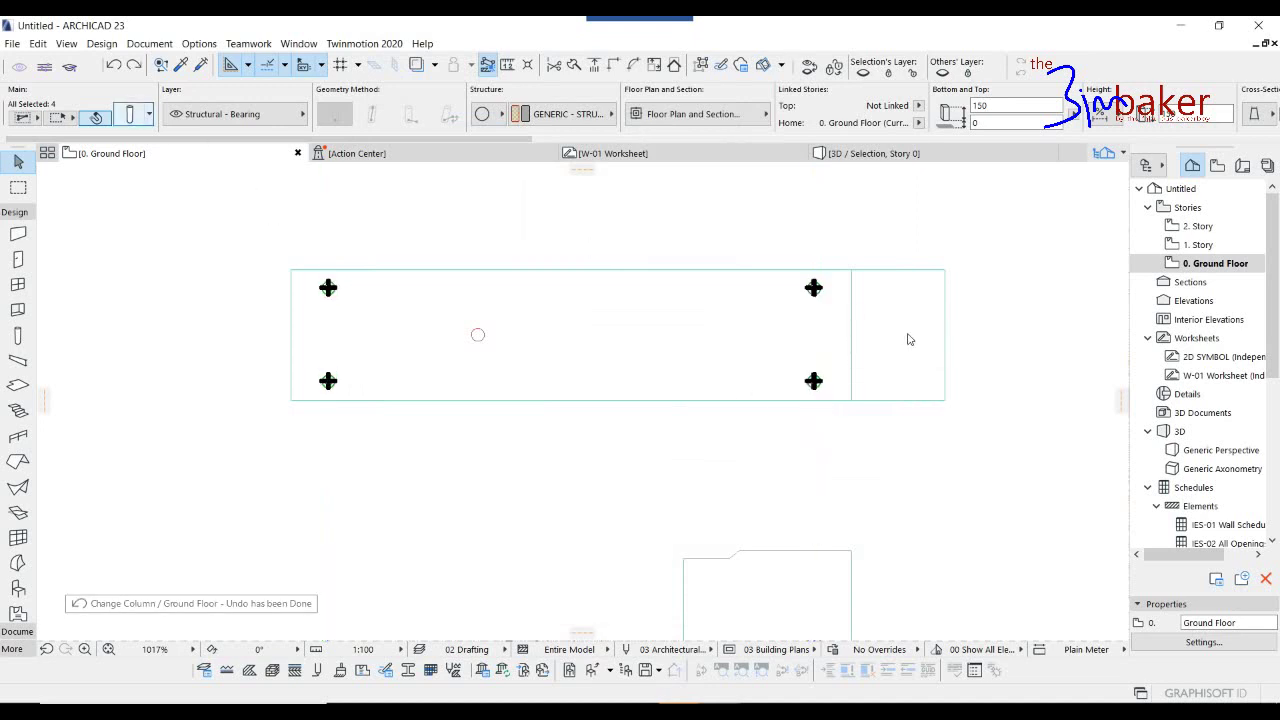
Make the four corner columns slanted with a slant angle of 75°.
{"action": "key", "text": "ctrl+t"}
{"action": "left_click", "coordinate": [781, 322]}
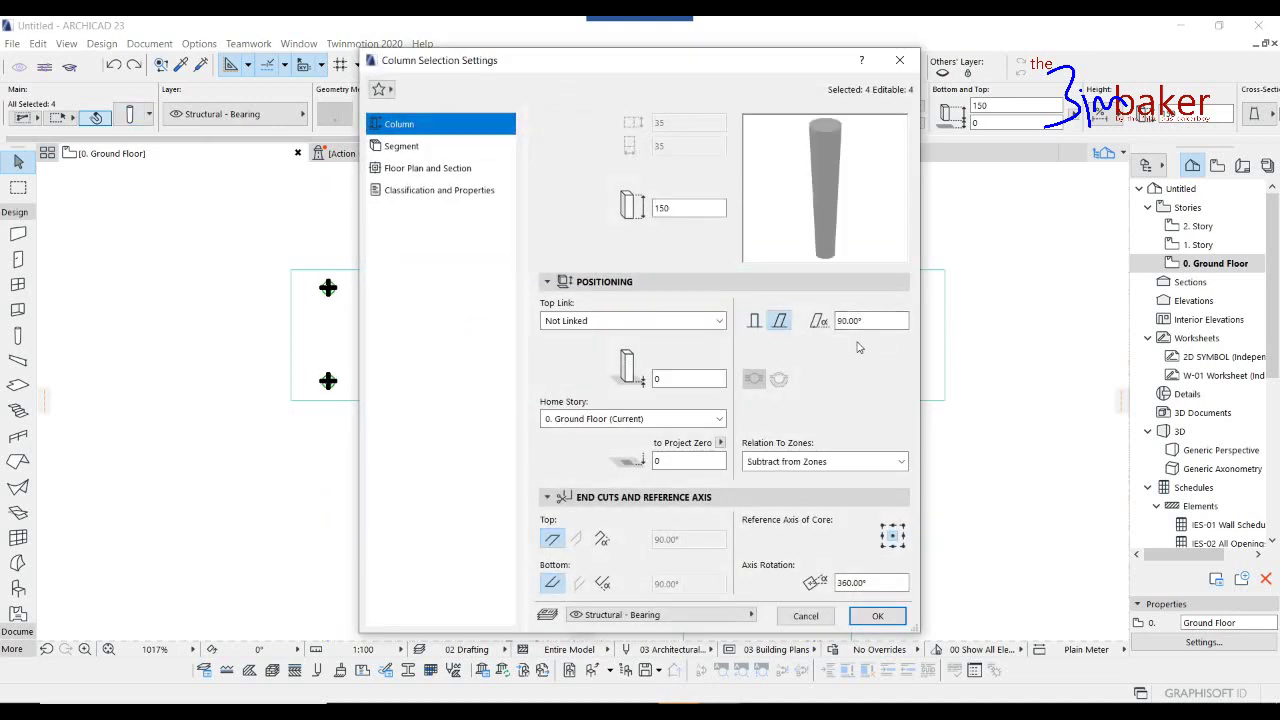
{"action": "key", "text": "Tab"}
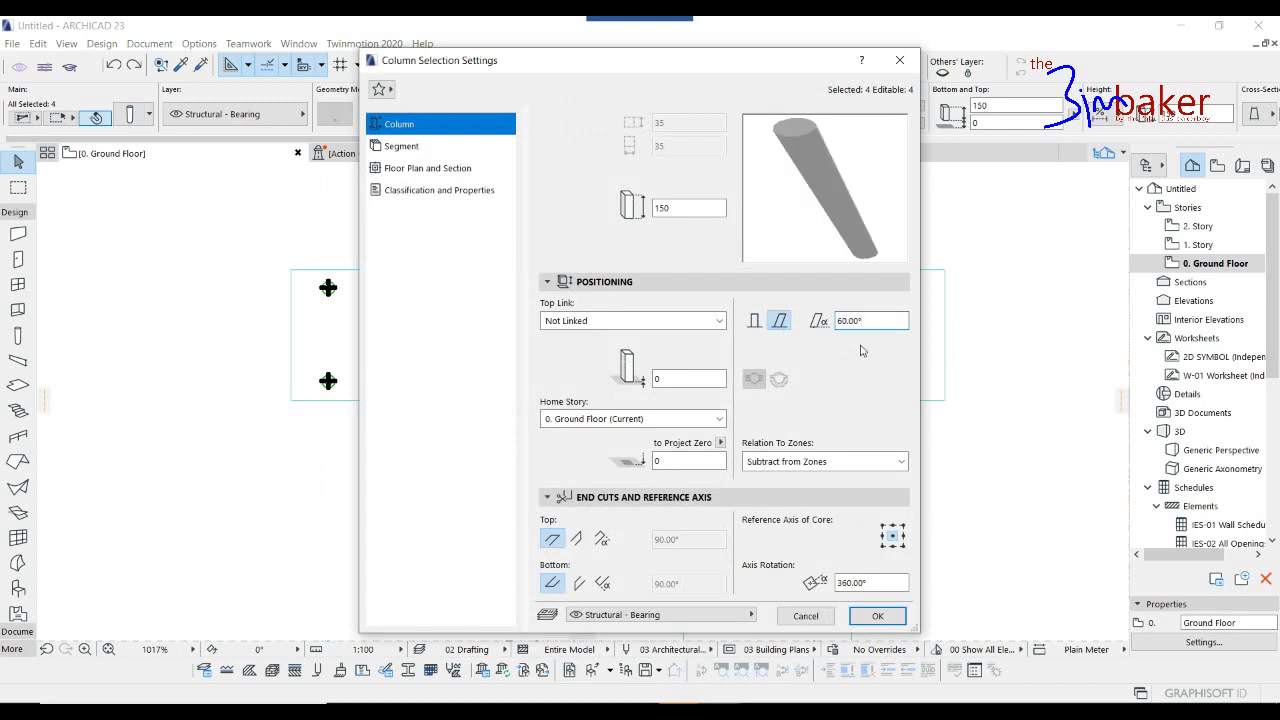
{"action": "type", "text": "35"}
{"action": "key", "text": "Tab"}
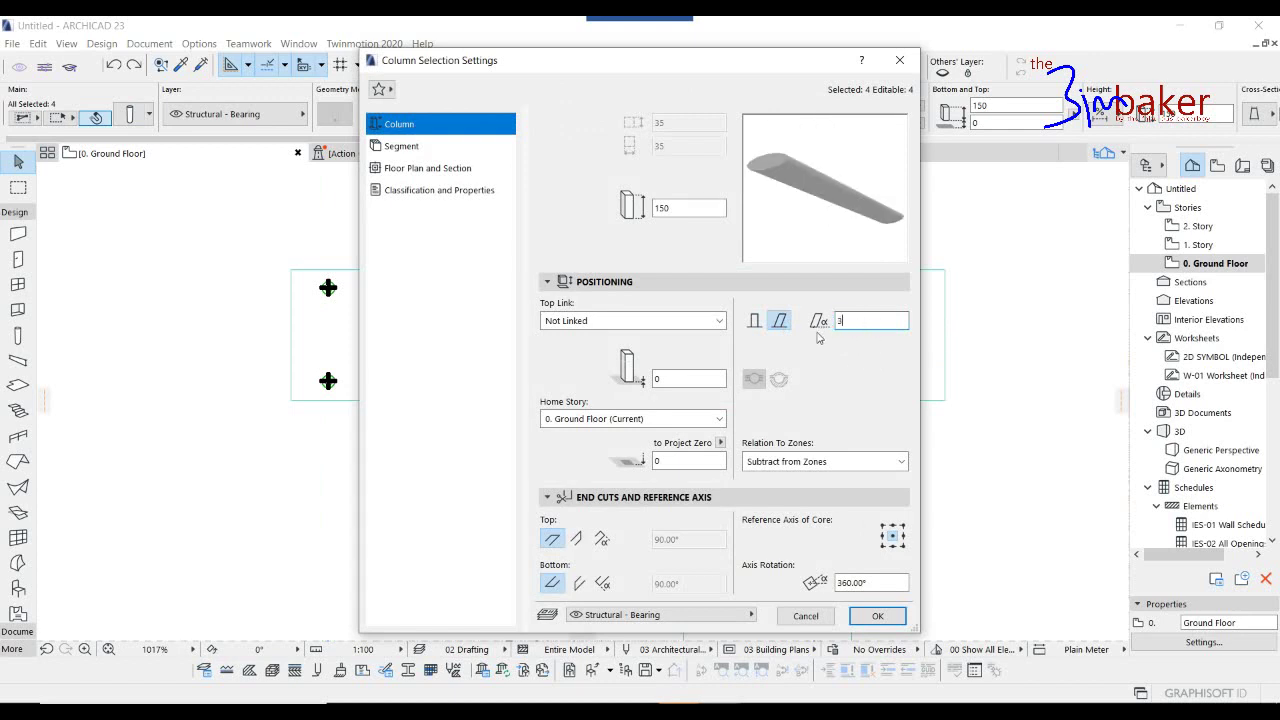
{"action": "type", "text": "30"}
{"action": "key", "text": "Tab"}
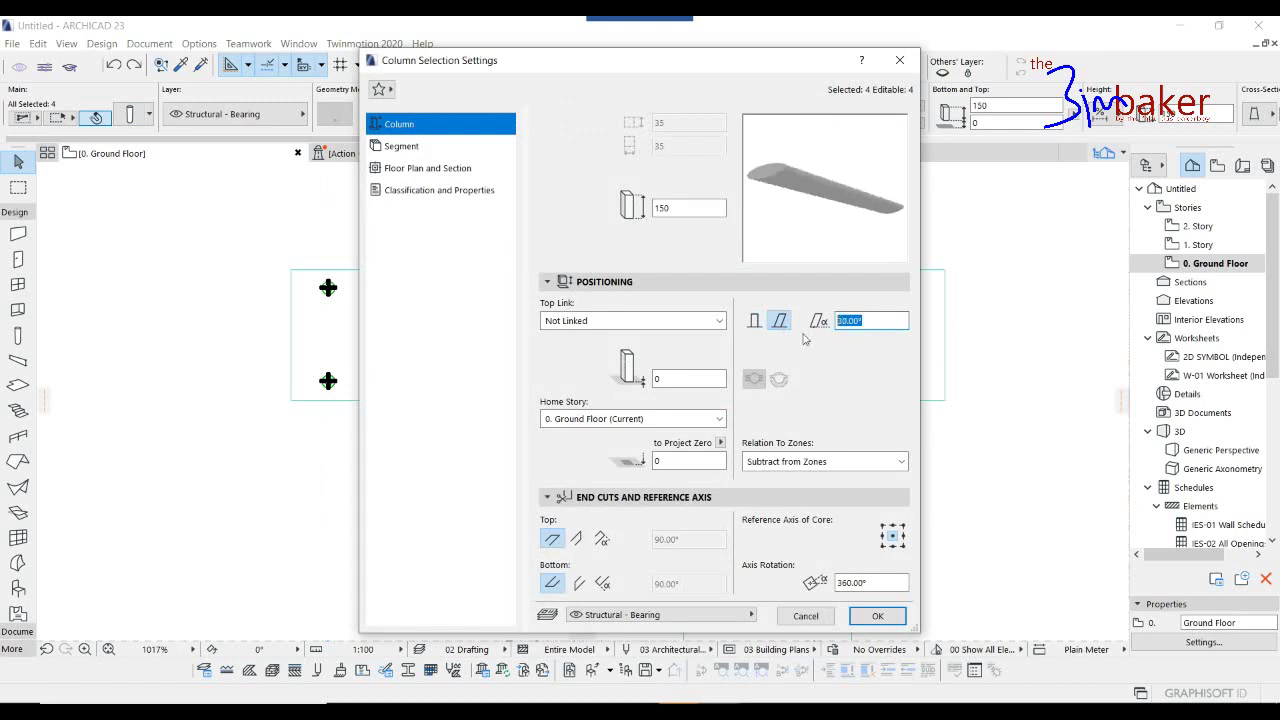
{"action": "type", "text": "10"}
{"action": "key", "text": "Tab"}
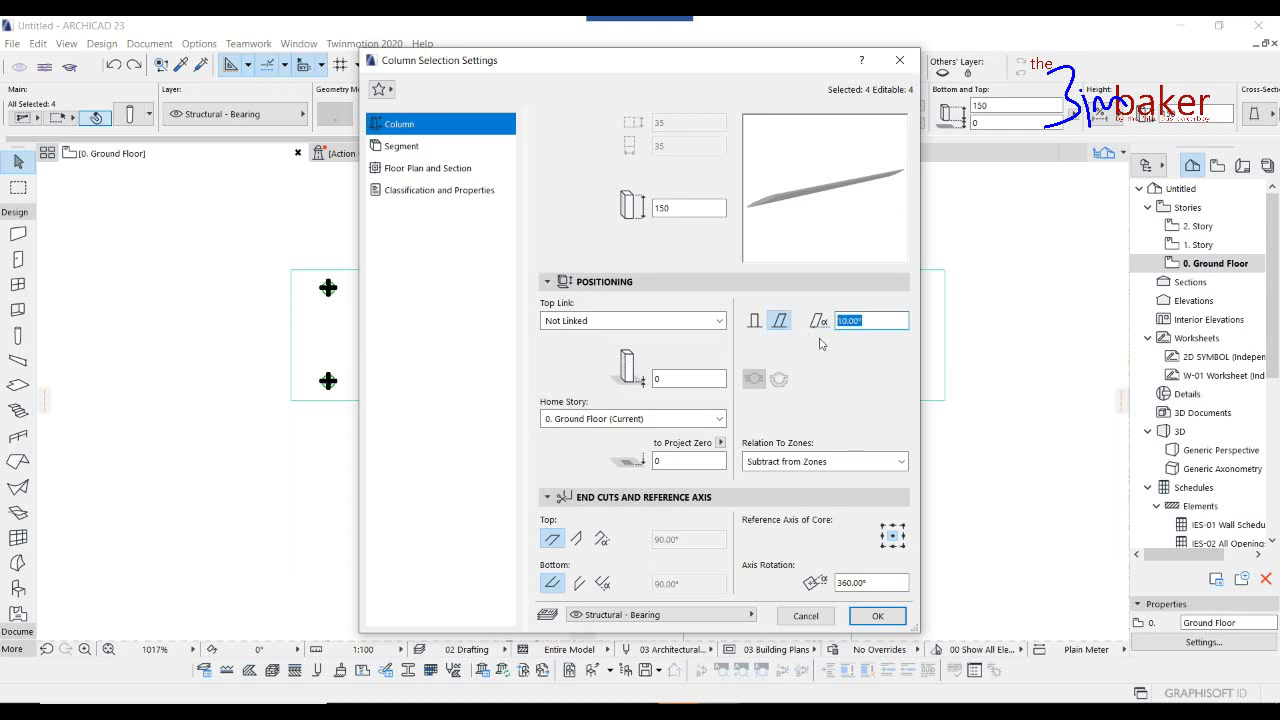
{"action": "type", "text": "45"}
{"action": "key", "text": "Tab"}
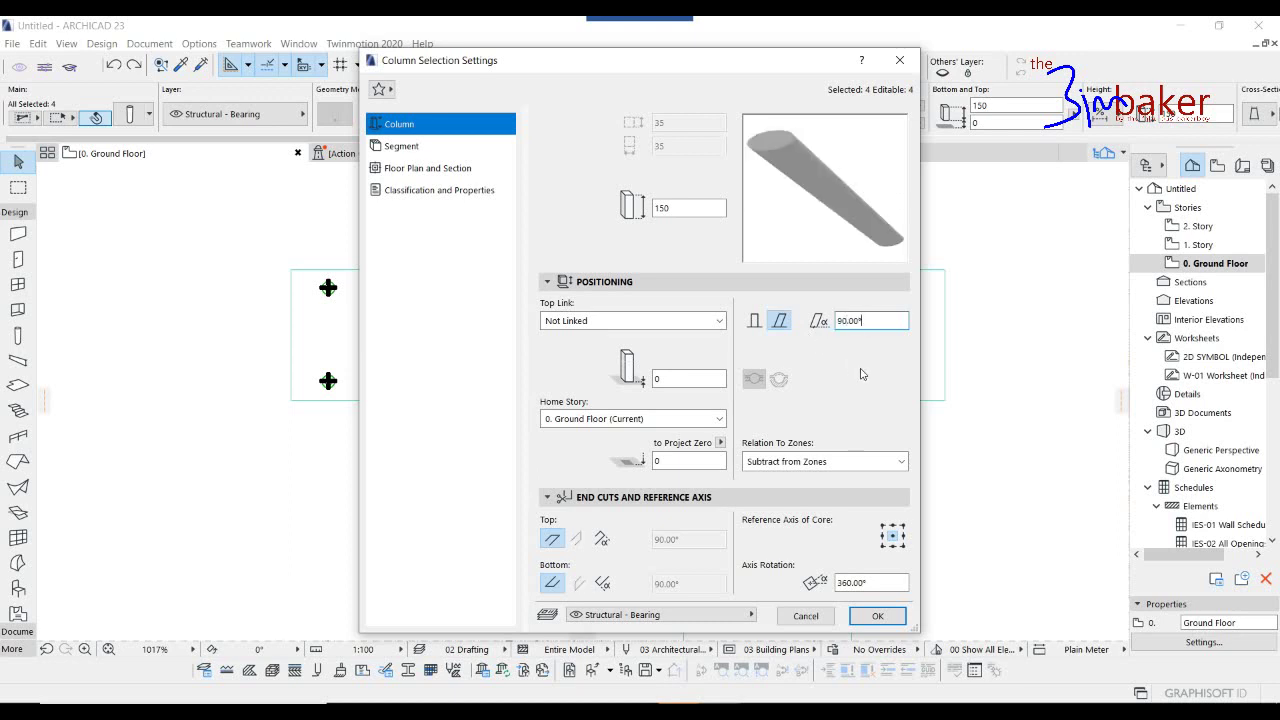
{"action": "type", "text": "75"}
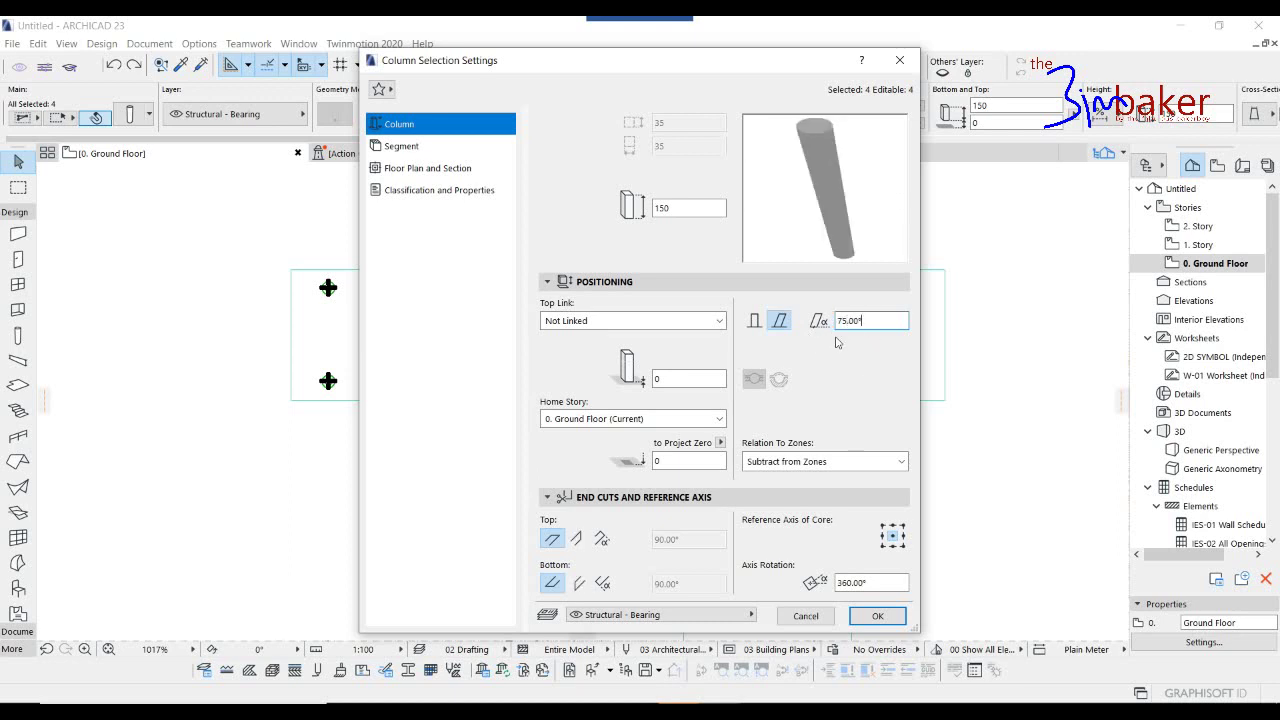
{"action": "left_click", "coordinate": [877, 616]}
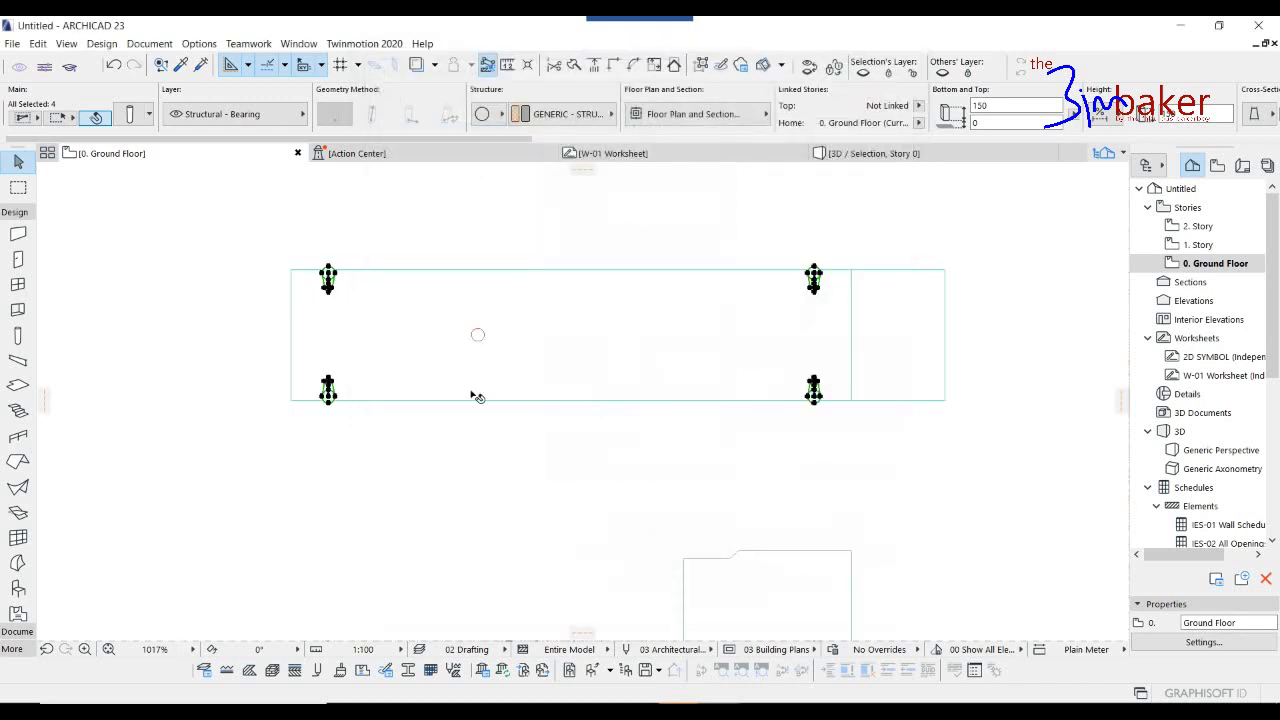
Rotate the upper-left slanted column 90° clockwise about its wide end's centre, so its narrow end points left.
{"action": "left_click", "coordinate": [400, 346]}
{"action": "scroll", "coordinate": [380, 306], "scroll_direction": "up", "scroll_amount": 3}
{"action": "left_click", "coordinate": [378, 289]}
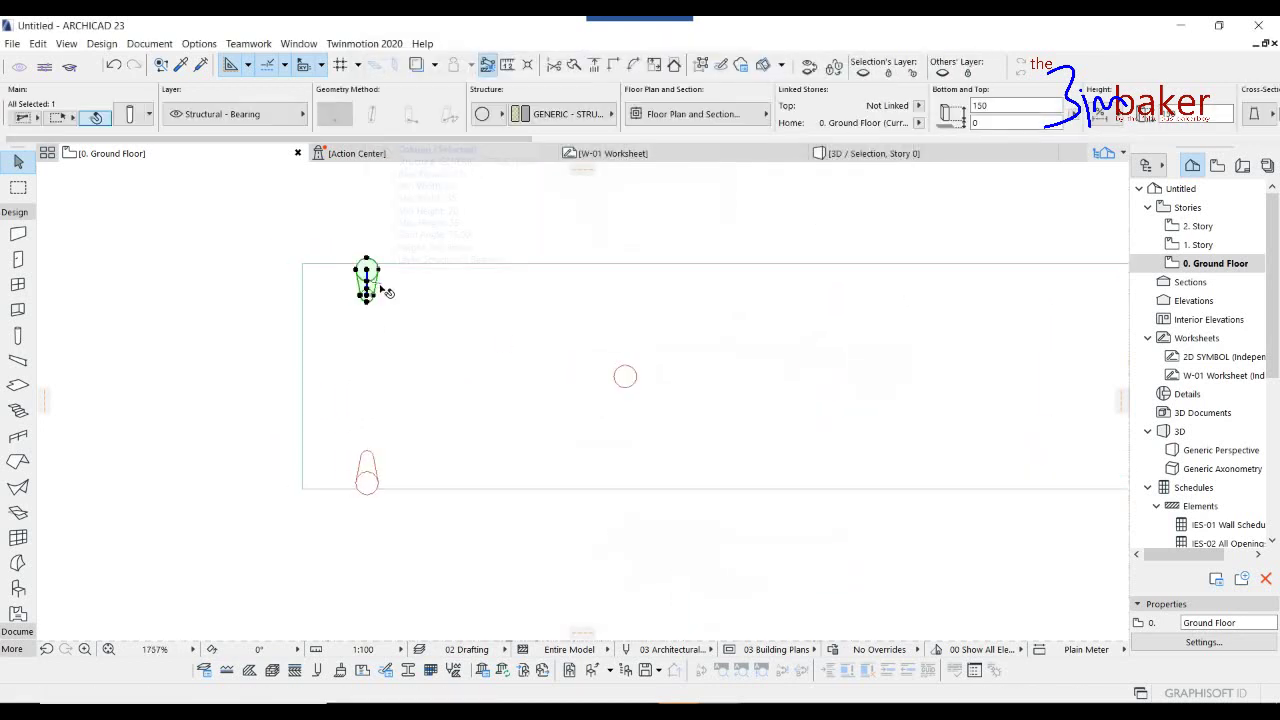
{"action": "key", "text": "ctrl+d"}
{"action": "left_click", "coordinate": [367, 281]}
{"action": "key", "text": "Escape"}
{"action": "key", "text": "ctrl+e"}
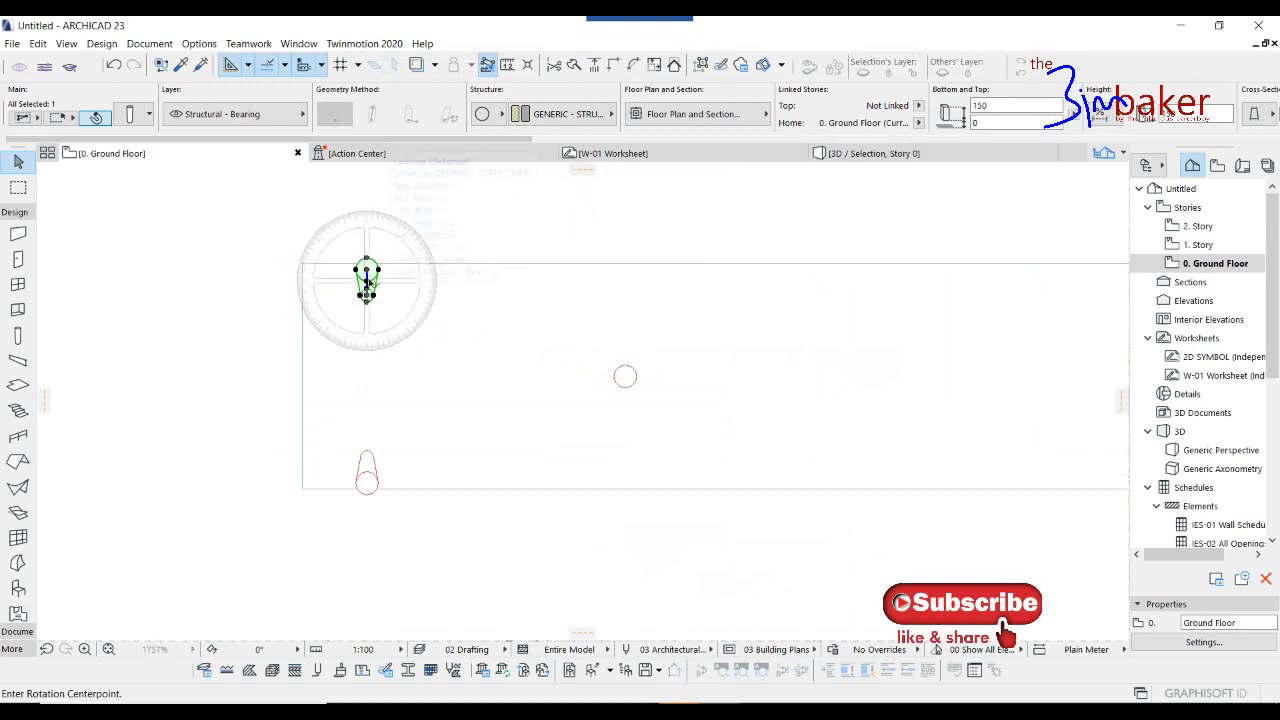
{"action": "left_click", "coordinate": [367, 269]}
{"action": "left_click", "coordinate": [368, 319]}
{"action": "left_click", "coordinate": [242, 293], "text": "shift"}
{"action": "left_click", "coordinate": [493, 381]}
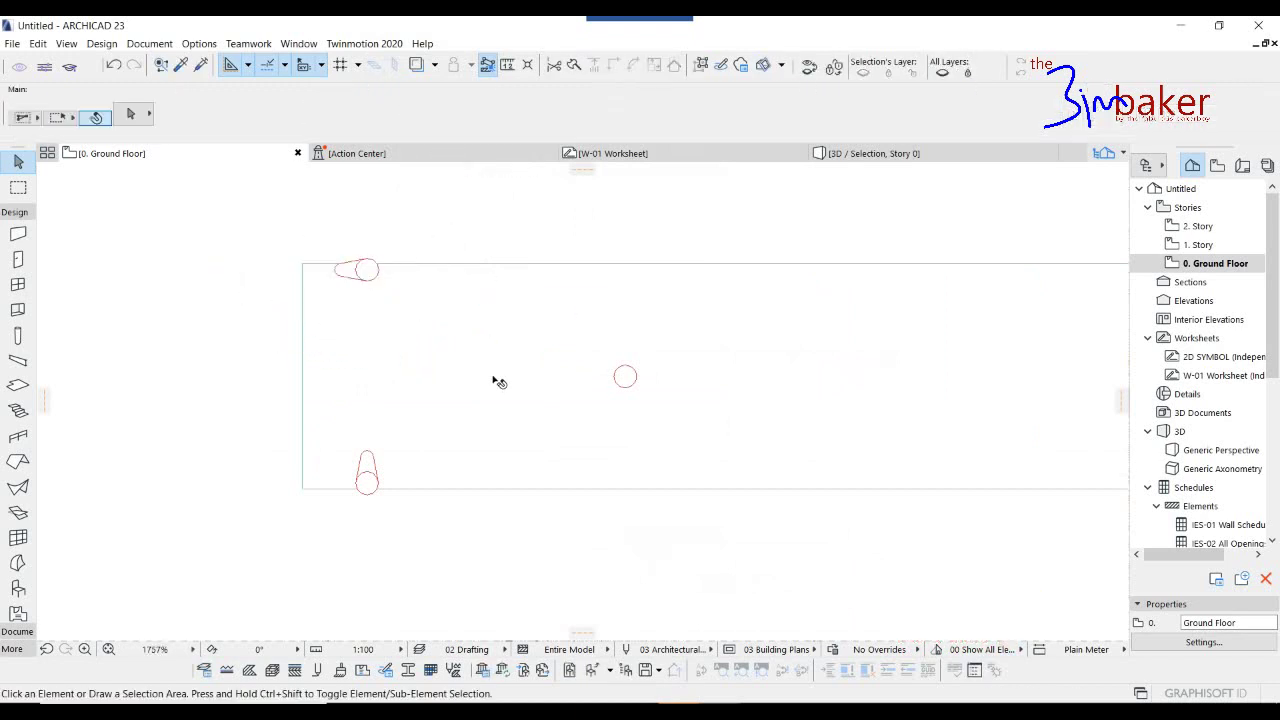
Move the rotated upper-left column upward by the radius of its wide end.
{"action": "left_click", "coordinate": [371, 281]}
{"action": "key", "text": "ctrl+d"}
{"action": "left_click", "coordinate": [367, 281]}
{"action": "left_click", "coordinate": [367, 269]}
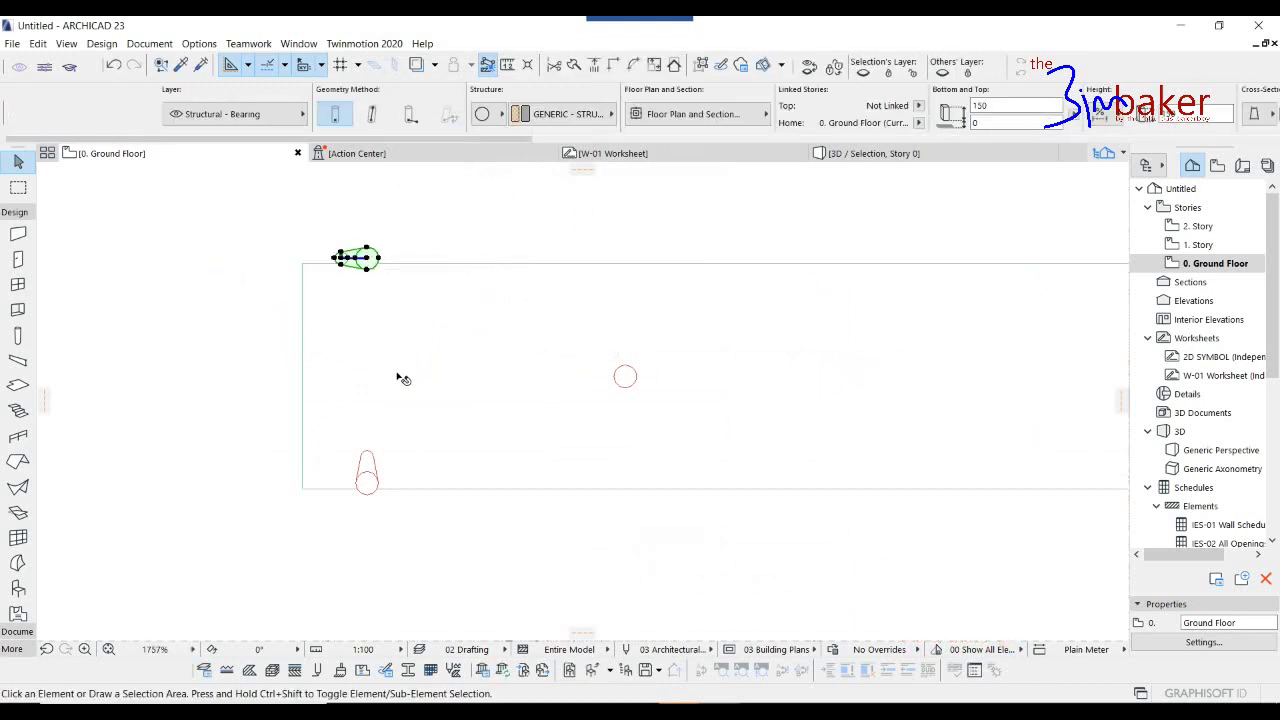
{"action": "left_click", "coordinate": [400, 376]}
Delete the other three slanted corner columns: lower-left, lower-right and upper-right.
{"action": "left_click", "coordinate": [372, 488]}
{"action": "scroll", "coordinate": [832, 445], "scroll_direction": "down", "scroll_amount": 3}
{"action": "middle_click_drag", "start_coordinate": [874, 440], "coordinate": [728, 435]}
{"action": "left_click", "coordinate": [874, 460], "text": "shift"}
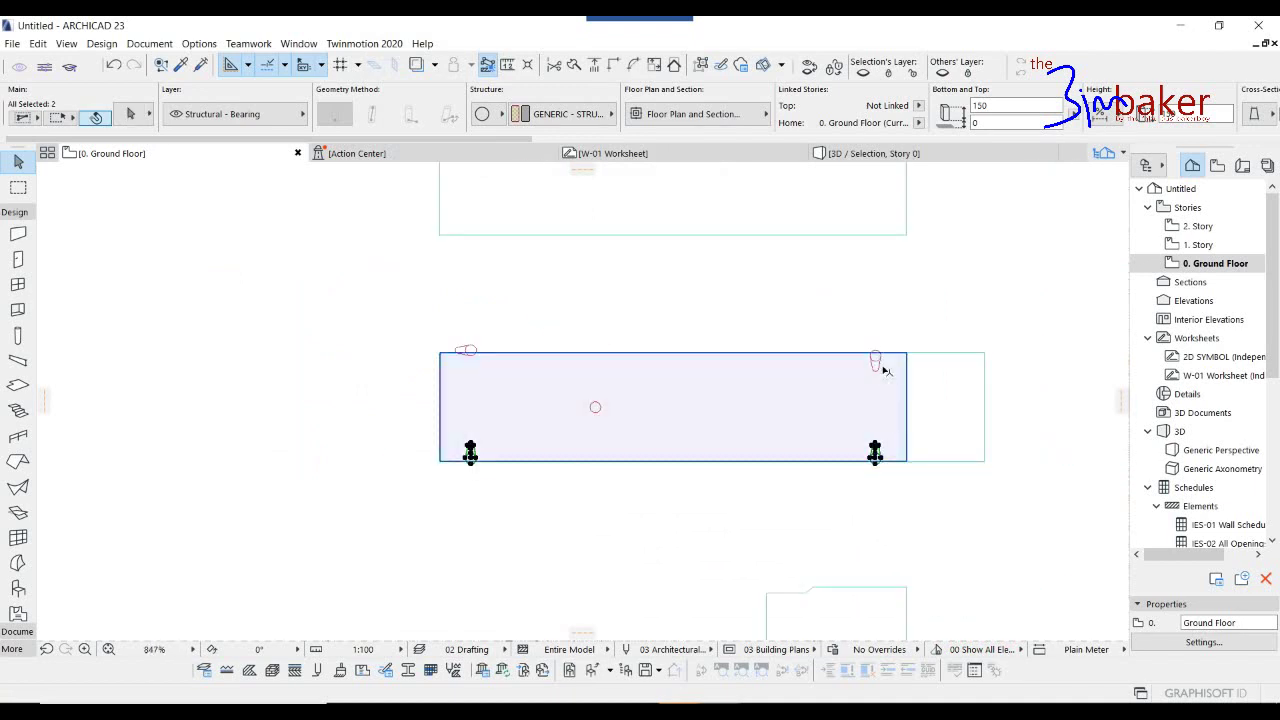
{"action": "left_click", "coordinate": [878, 363], "text": "shift"}
{"action": "key", "text": "Delete"}
Centre the upper-left slanted column on the slab's upper edge, and shift it straight down inside the slab.
{"action": "scroll", "coordinate": [538, 406], "scroll_direction": "up", "scroll_amount": 3}
{"action": "left_click", "coordinate": [399, 306]}
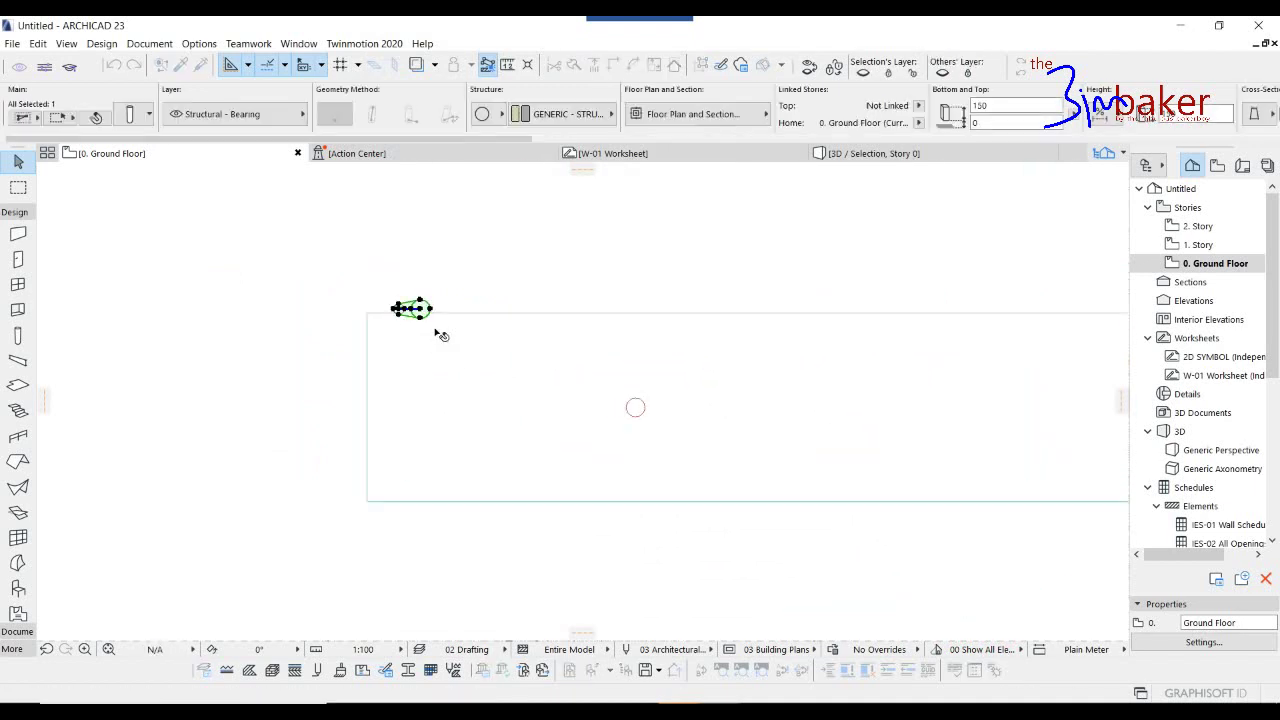
{"action": "key", "text": "ctrl+d"}
{"action": "left_click", "coordinate": [420, 309]}
{"action": "left_click", "coordinate": [367, 313], "text": "shift"}
{"action": "key", "text": "ctrl+d"}
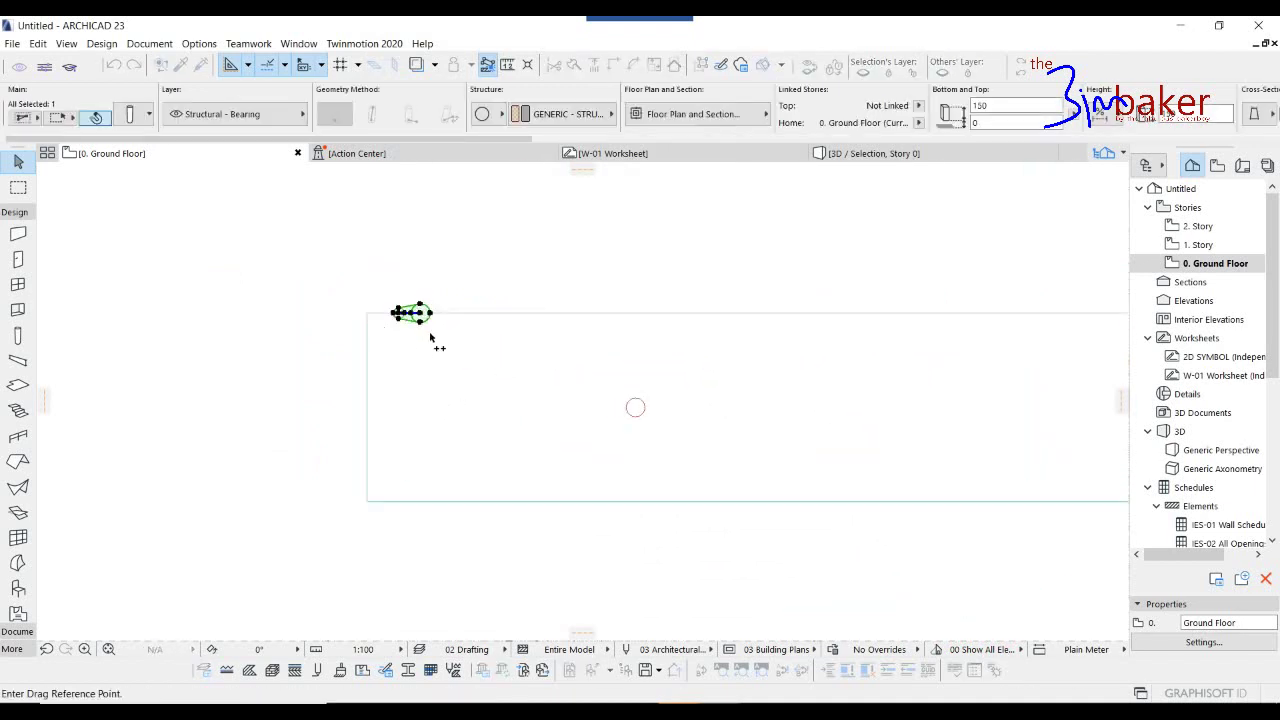
{"action": "left_click", "coordinate": [431, 335]}
{"action": "type", "text": "r75"}
{"action": "key", "text": "Return"}
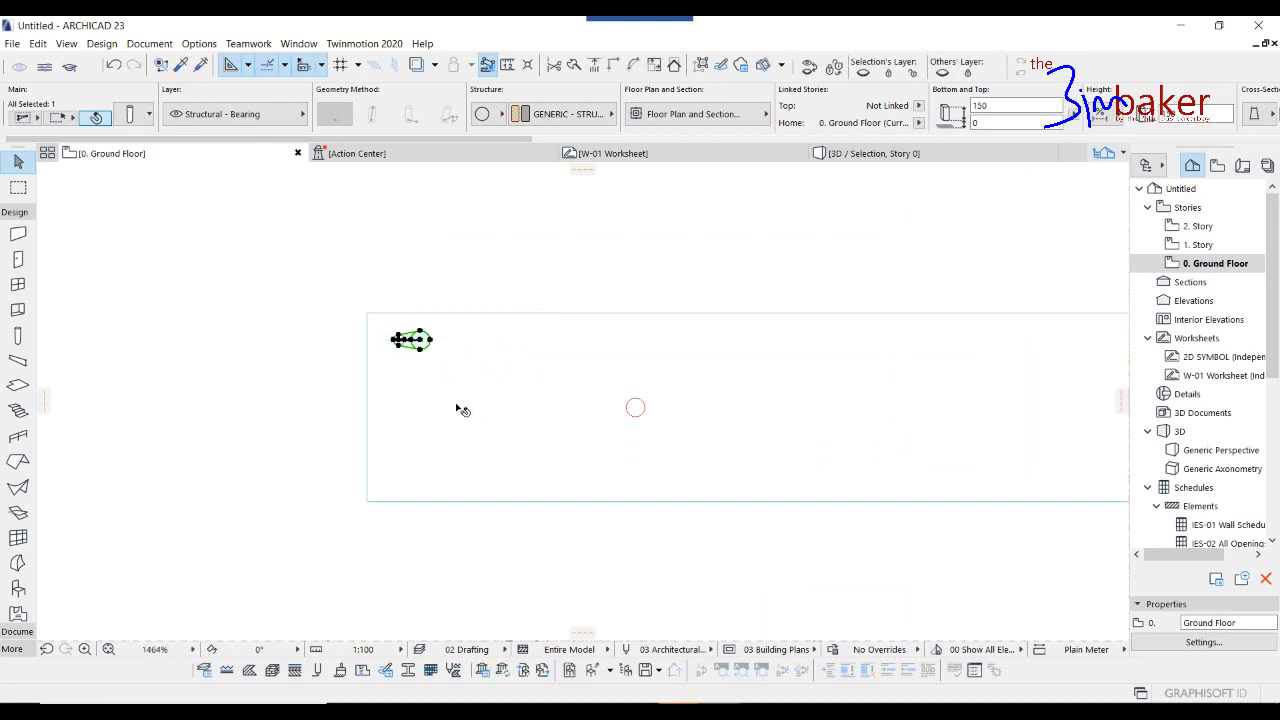
Try to mirror a copy of the upper-left slanted column about a horizontal axis near the middle of the slab.
{"action": "left_click_drag", "start_coordinate": [341, 327], "coordinate": [410, 344]}
{"action": "left_click", "coordinate": [410, 343]}
{"action": "key", "text": "ctrl+alt+m"}
{"action": "left_click", "coordinate": [367, 406]}
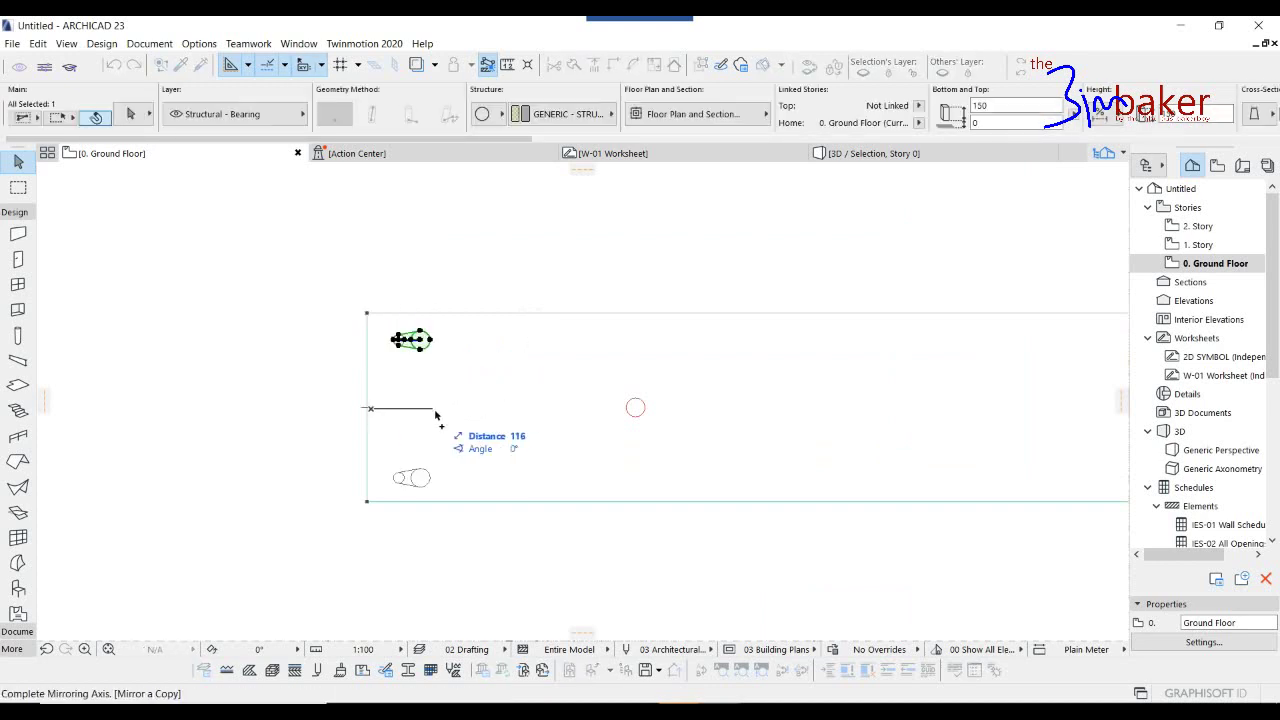
{"action": "left_click", "coordinate": [437, 408]}
{"action": "key", "text": "ctrl+z"}
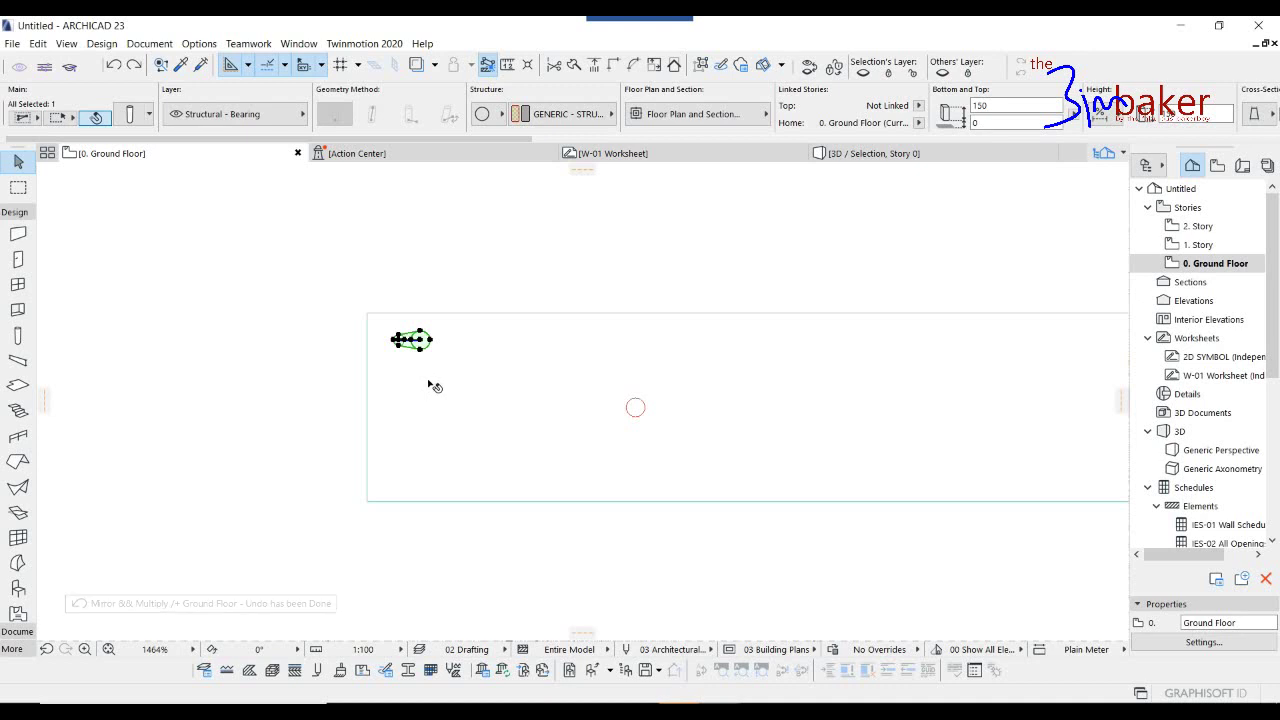
Mirror a copy of the upper-left slanted column to the lower left about the slab's horizontal centreline.
{"action": "key", "text": "ctrl+alt+m"}
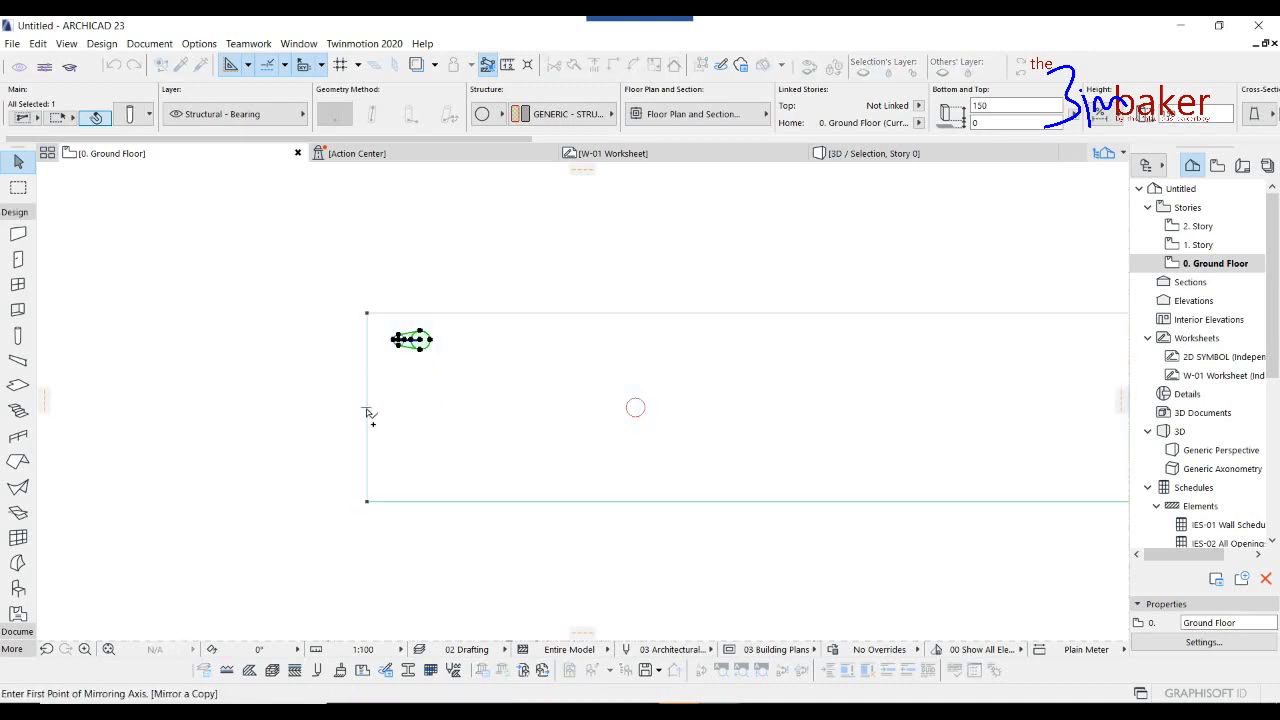
{"action": "left_click", "coordinate": [367, 408]}
{"action": "left_click", "coordinate": [470, 408]}
Mirror copies of the two left slanted columns and the straight middle column about the slab's vertical centreline.
{"action": "left_click_drag", "start_coordinate": [326, 318], "coordinate": [465, 487]}
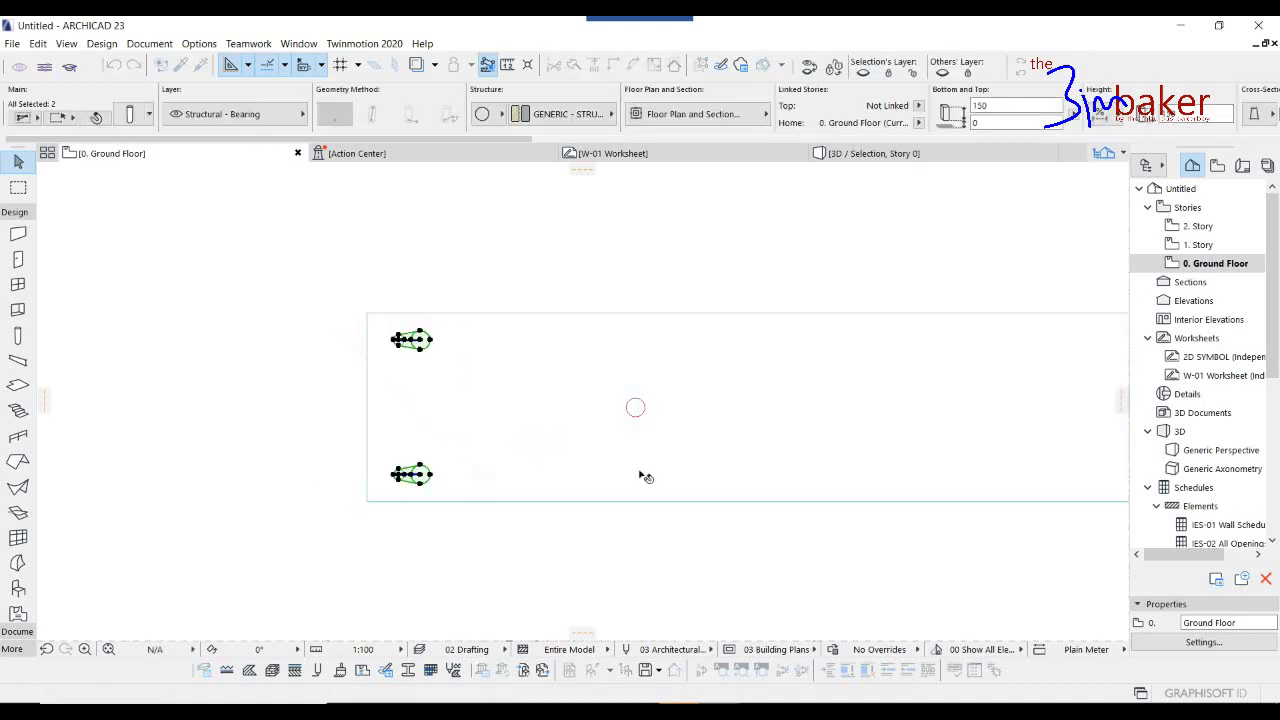
{"action": "scroll", "coordinate": [567, 434], "scroll_direction": "down", "scroll_amount": 2}
{"action": "key", "text": "ctrl+alt+m"}
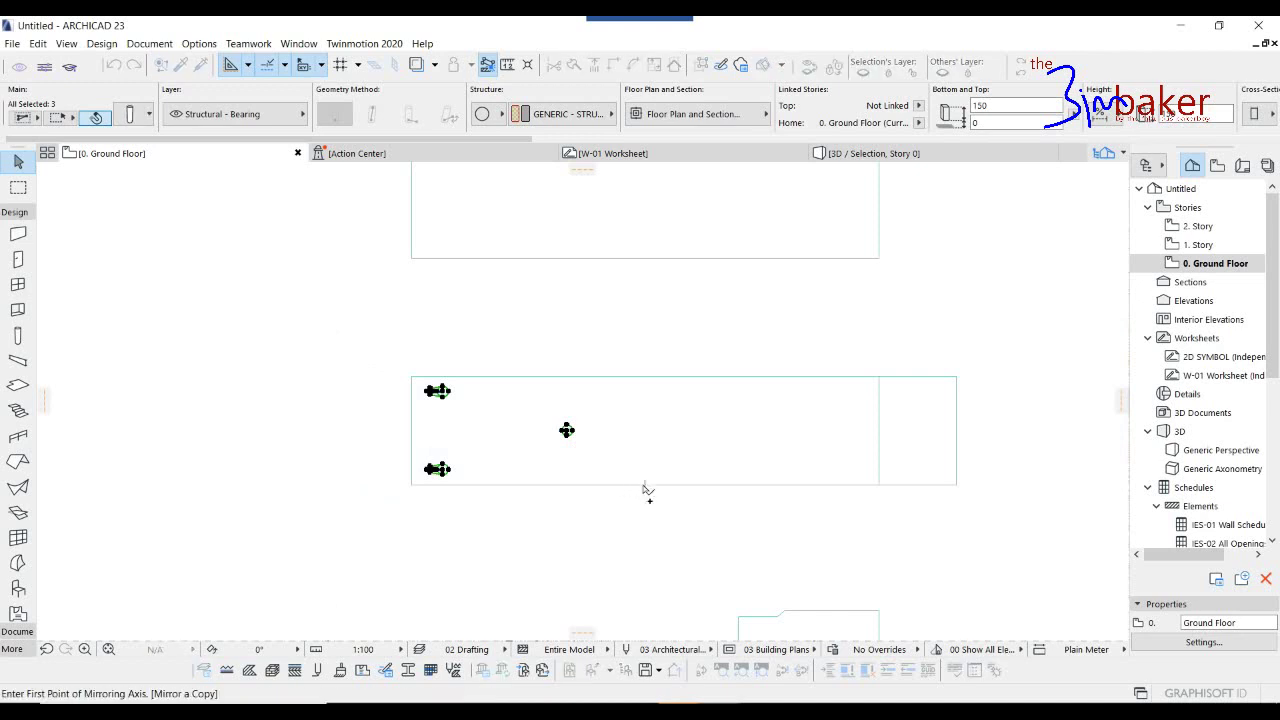
{"action": "left_click", "coordinate": [645, 485]}
{"action": "left_click", "coordinate": [645, 438]}
{"action": "key", "text": "Escape"}
{"action": "left_click", "coordinate": [348, 349]}
{"action": "key", "text": "Escape"}
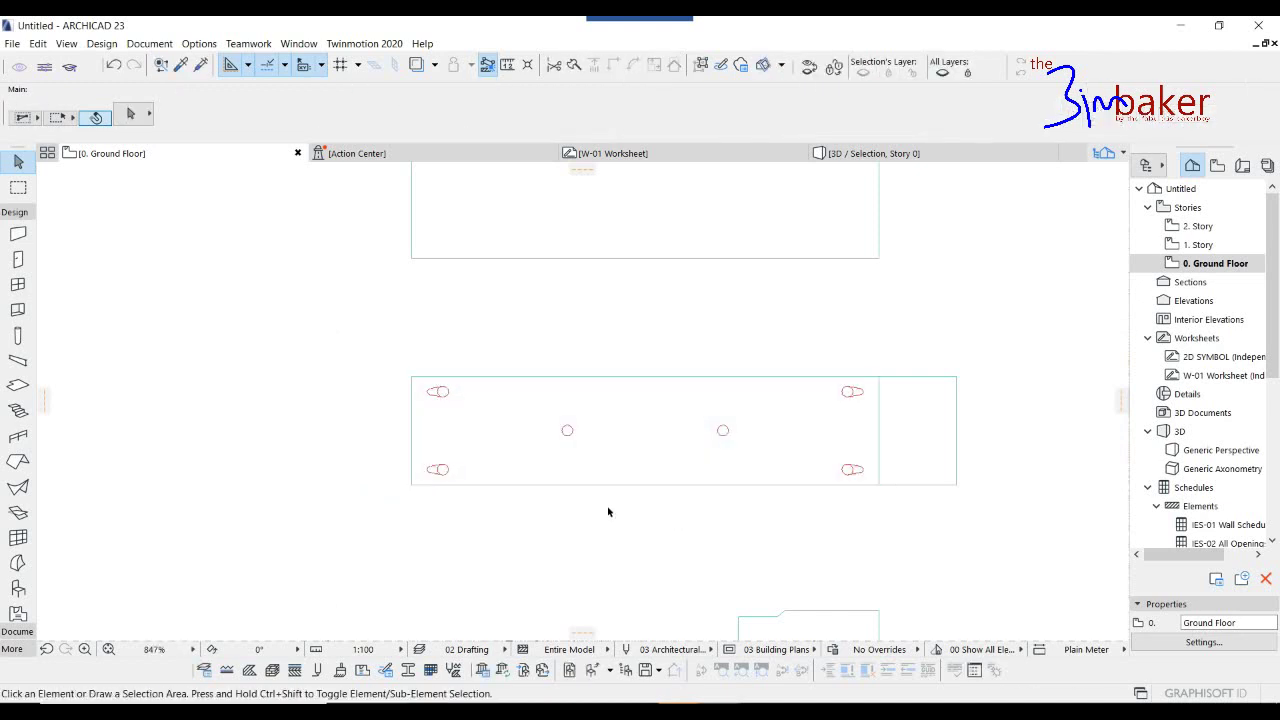
Show the six column legs with their slab in 3D and examine their slant and placement.
{"action": "scroll", "coordinate": [590, 495], "scroll_direction": "up", "scroll_amount": 4}
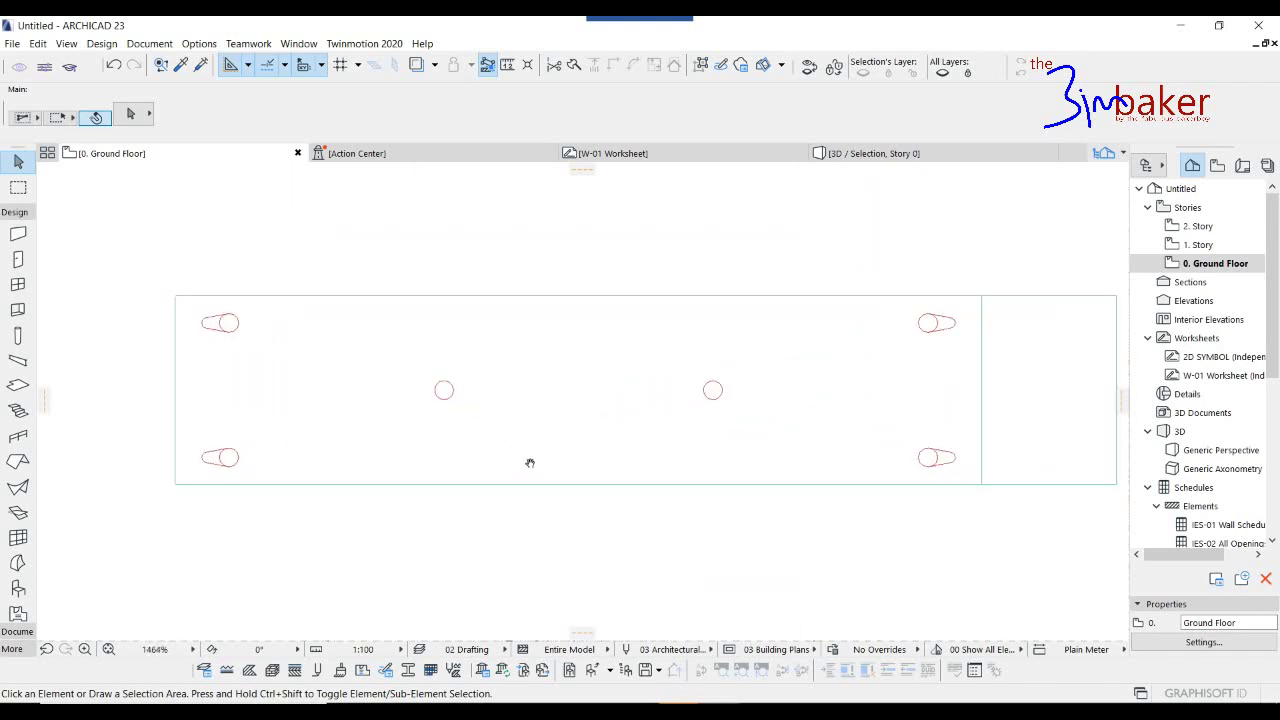
{"action": "scroll", "coordinate": [630, 460], "scroll_direction": "down", "scroll_amount": 2}
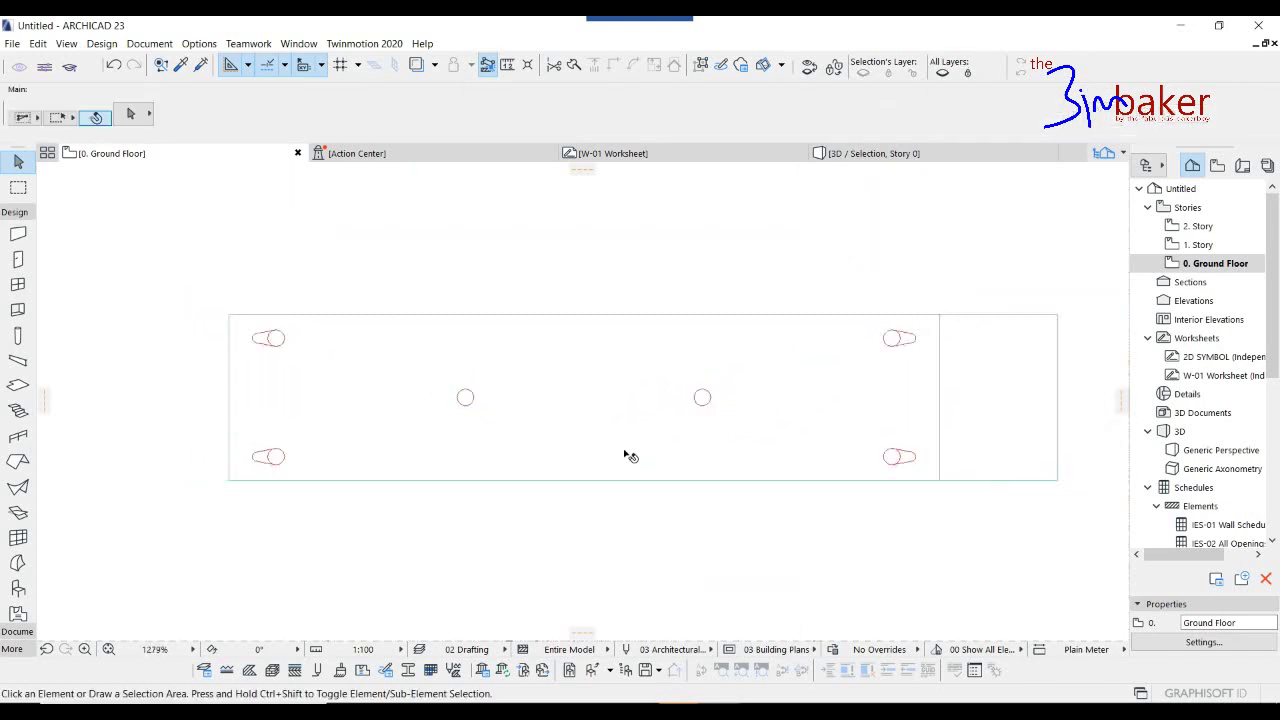
{"action": "left_click", "coordinate": [225, 301]}
{"action": "left_click_drag", "start_coordinate": [788, 467], "coordinate": [914, 516]}
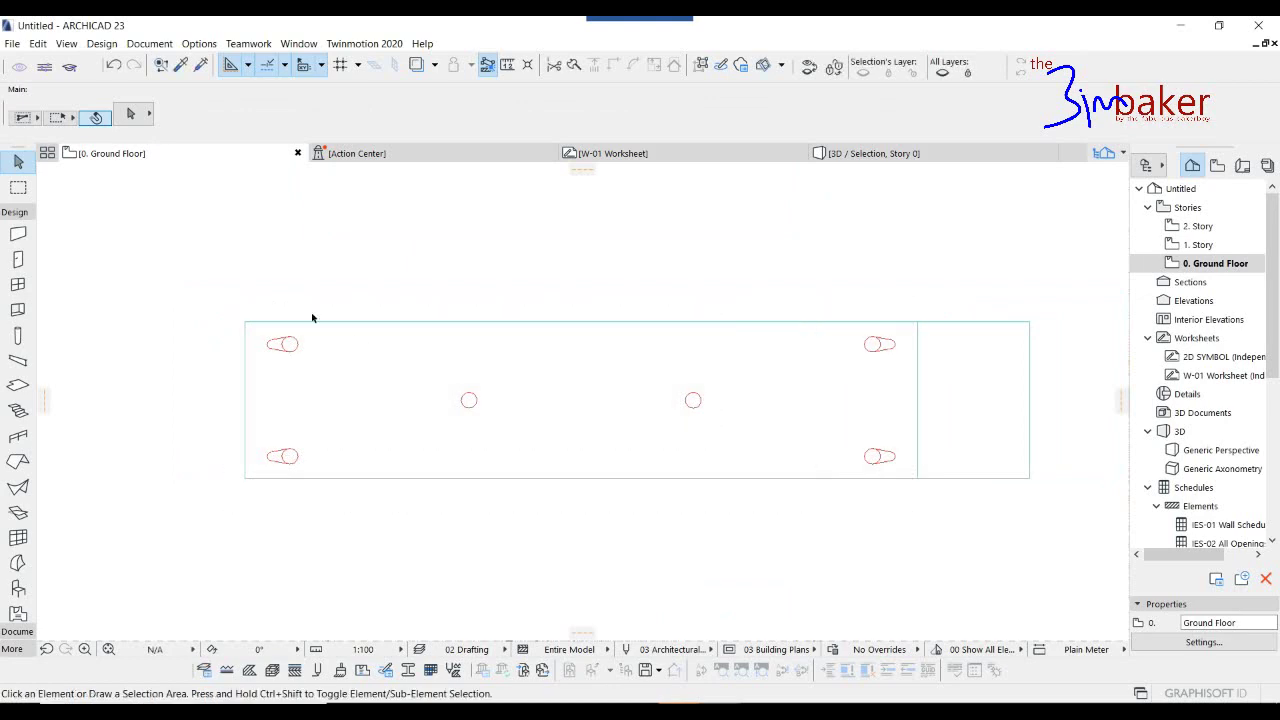
{"action": "left_click_drag", "start_coordinate": [263, 297], "coordinate": [548, 472]}
{"action": "left_click_drag", "start_coordinate": [226, 304], "coordinate": [897, 506]}
{"action": "left_click", "coordinate": [832, 467], "text": "shift"}
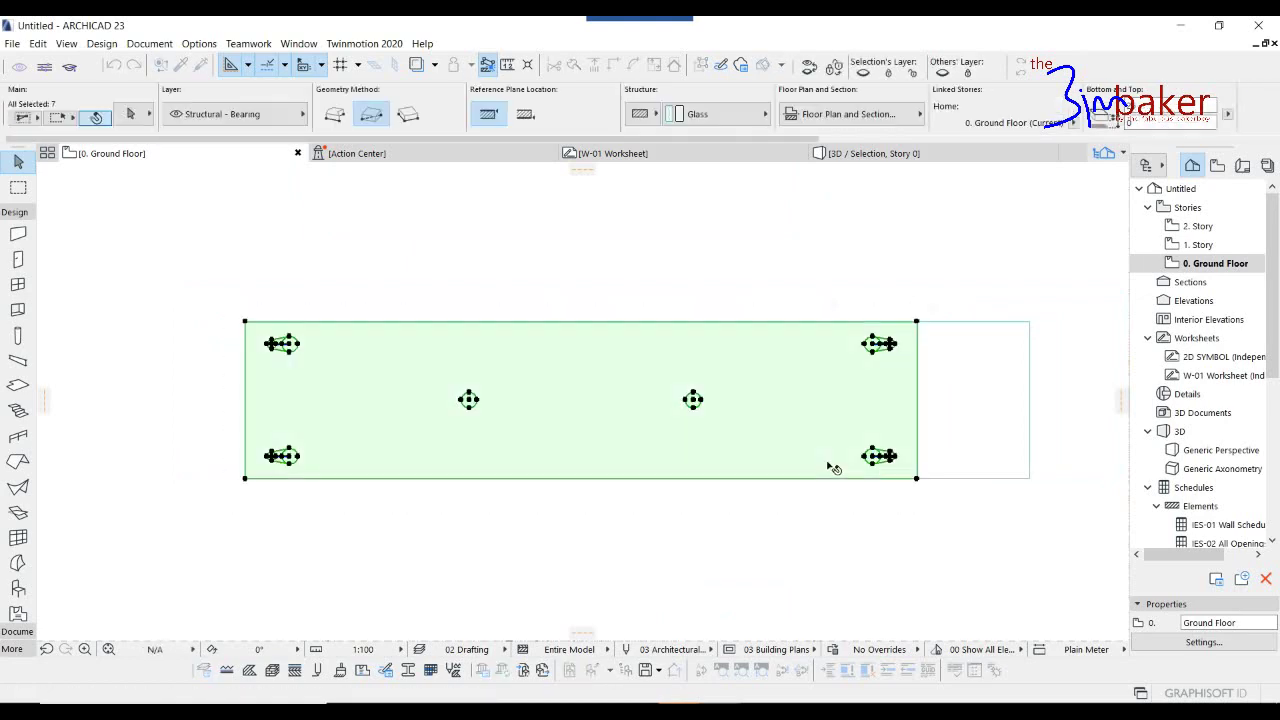
{"action": "key", "text": "F5"}
{"action": "scroll", "coordinate": [763, 451], "scroll_direction": "down", "scroll_amount": 5}
{"action": "middle_click_drag", "start_coordinate": [739, 523], "coordinate": [777, 548], "text": "shift"}
{"action": "scroll", "coordinate": [769, 500], "scroll_direction": "up", "scroll_amount": 5}
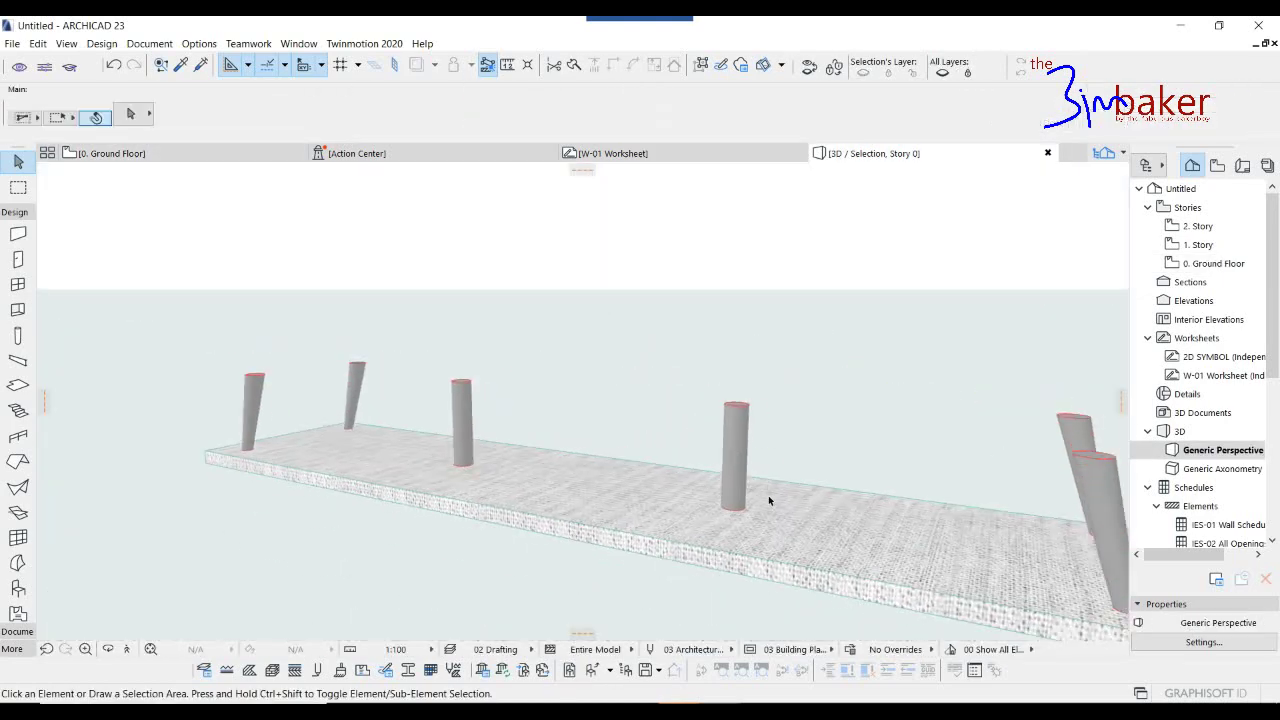
{"action": "middle_click_drag", "start_coordinate": [768, 497], "coordinate": [717, 485], "text": "shift"}
{"action": "left_click", "coordinate": [648, 486]}
{"action": "key", "text": "F2"}
Override the surfaces of all seven slab panels with Paint - Glossy White.
{"action": "scroll", "coordinate": [625, 440], "scroll_direction": "down", "scroll_amount": 5}
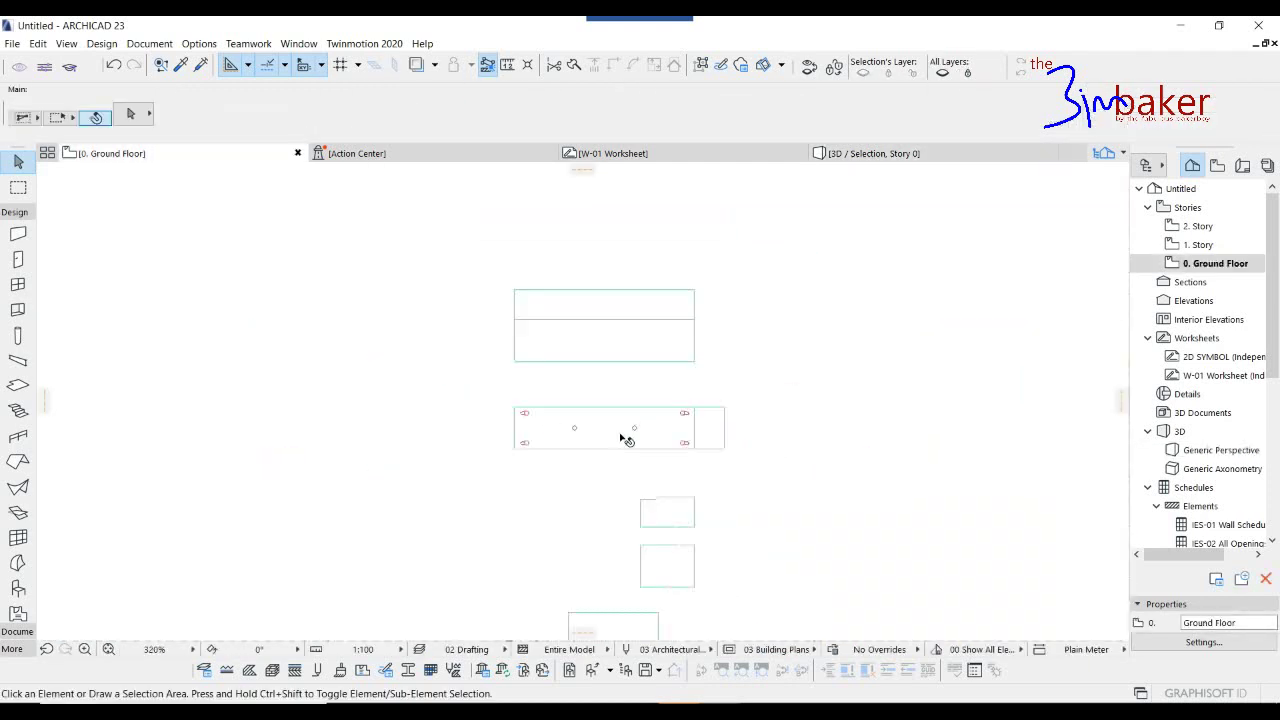
{"action": "left_click", "coordinate": [584, 342], "text": "shift"}
{"action": "left_click", "coordinate": [593, 318], "text": "shift"}
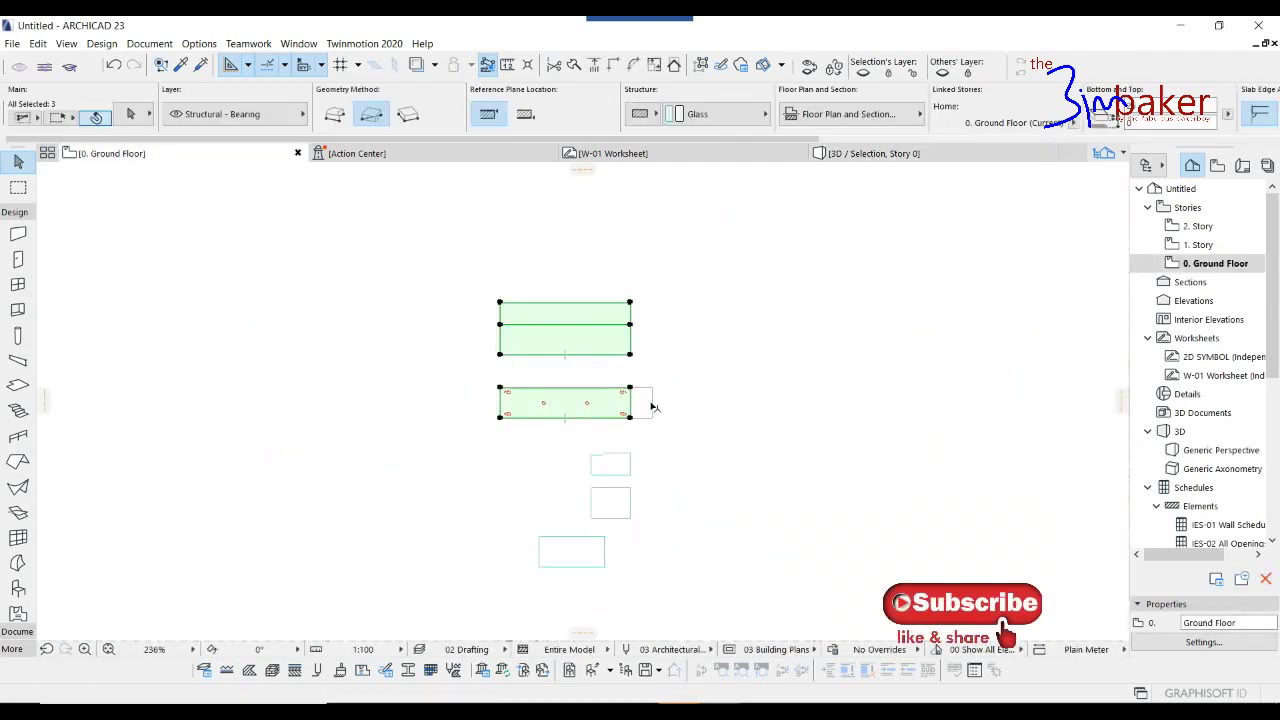
{"action": "left_click", "coordinate": [644, 404], "text": "shift"}
{"action": "left_click", "coordinate": [610, 464], "text": "shift"}
{"action": "left_click", "coordinate": [610, 502], "text": "shift"}
{"action": "left_click", "coordinate": [590, 560], "text": "shift"}
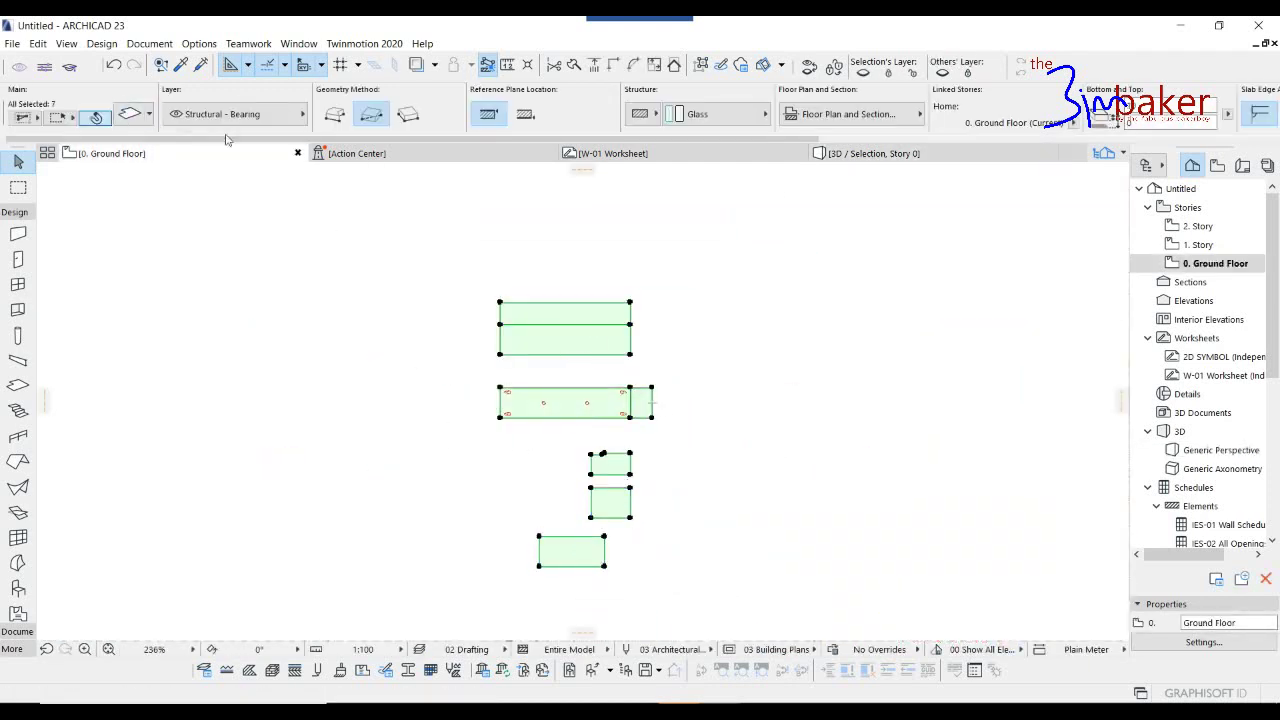
{"action": "left_click", "coordinate": [130, 114]}
{"action": "left_click", "coordinate": [562, 376]}
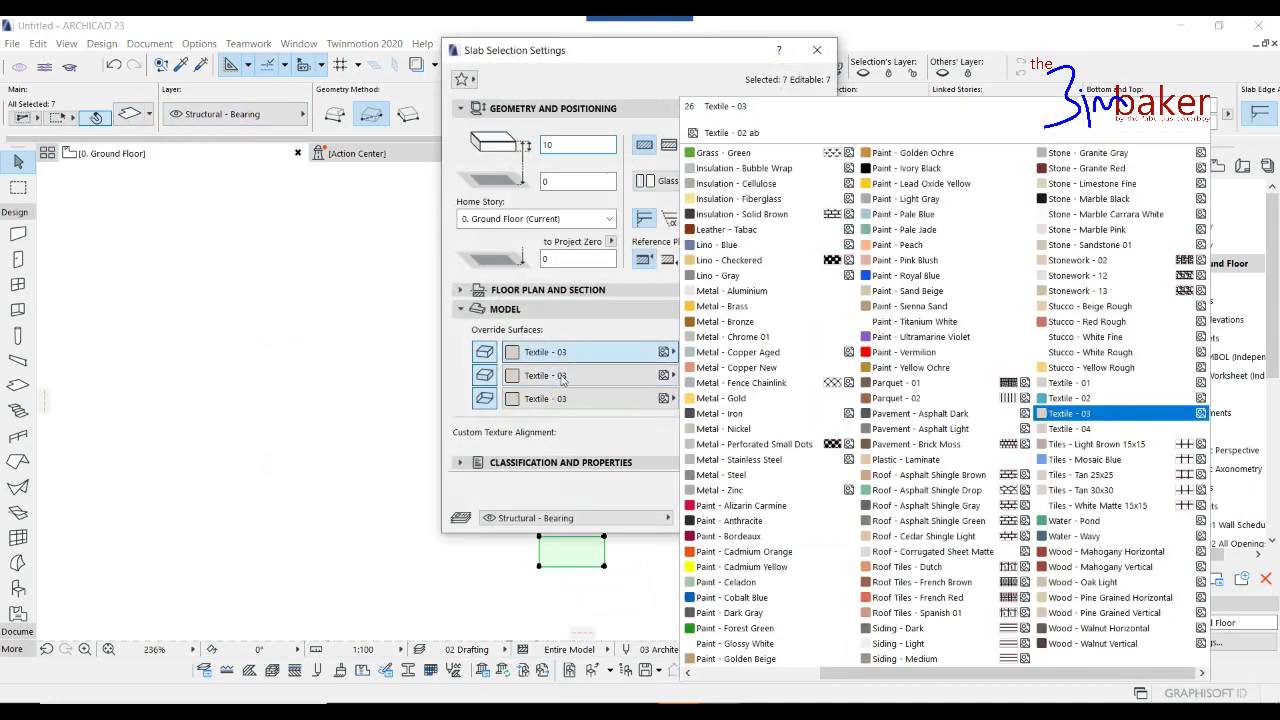
{"action": "left_click", "coordinate": [790, 644]}
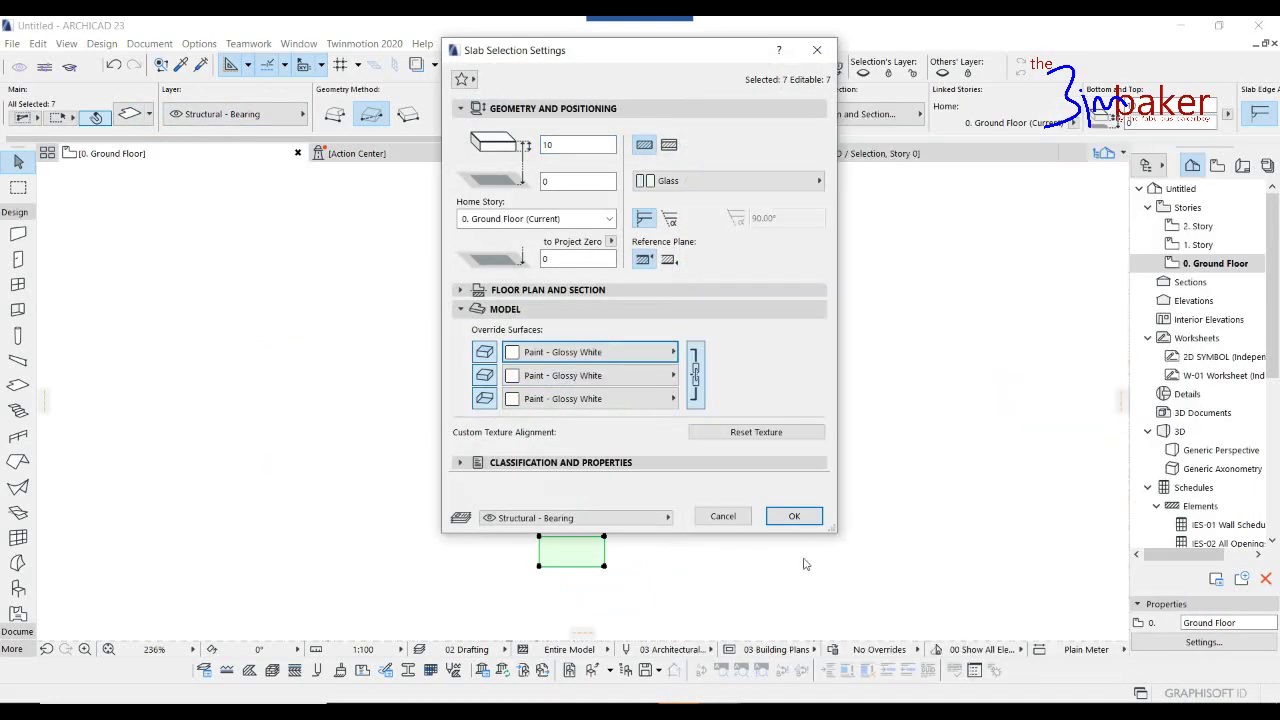
{"action": "left_click", "coordinate": [794, 516]}
Examine the slab panels and their surfaces in 3D from different angles.
{"action": "scroll", "coordinate": [631, 388], "scroll_direction": "down", "scroll_amount": 10}
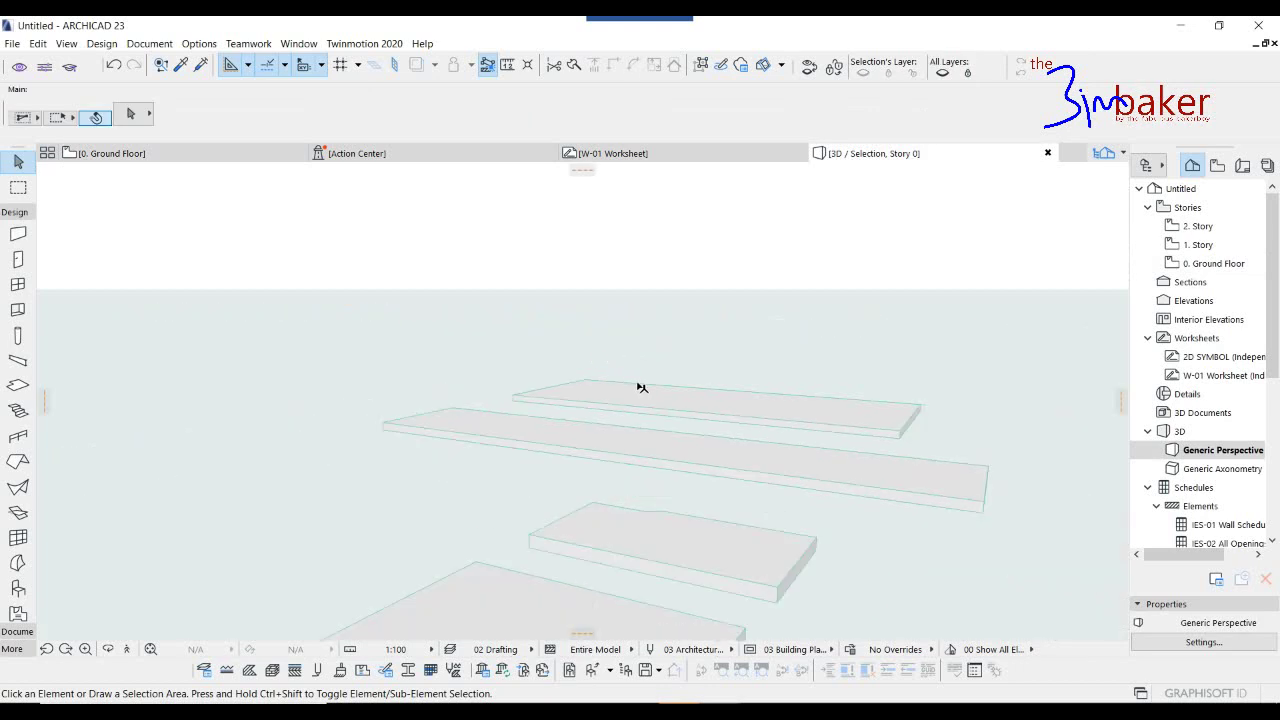
{"action": "scroll", "coordinate": [634, 350], "scroll_direction": "up", "scroll_amount": 6}
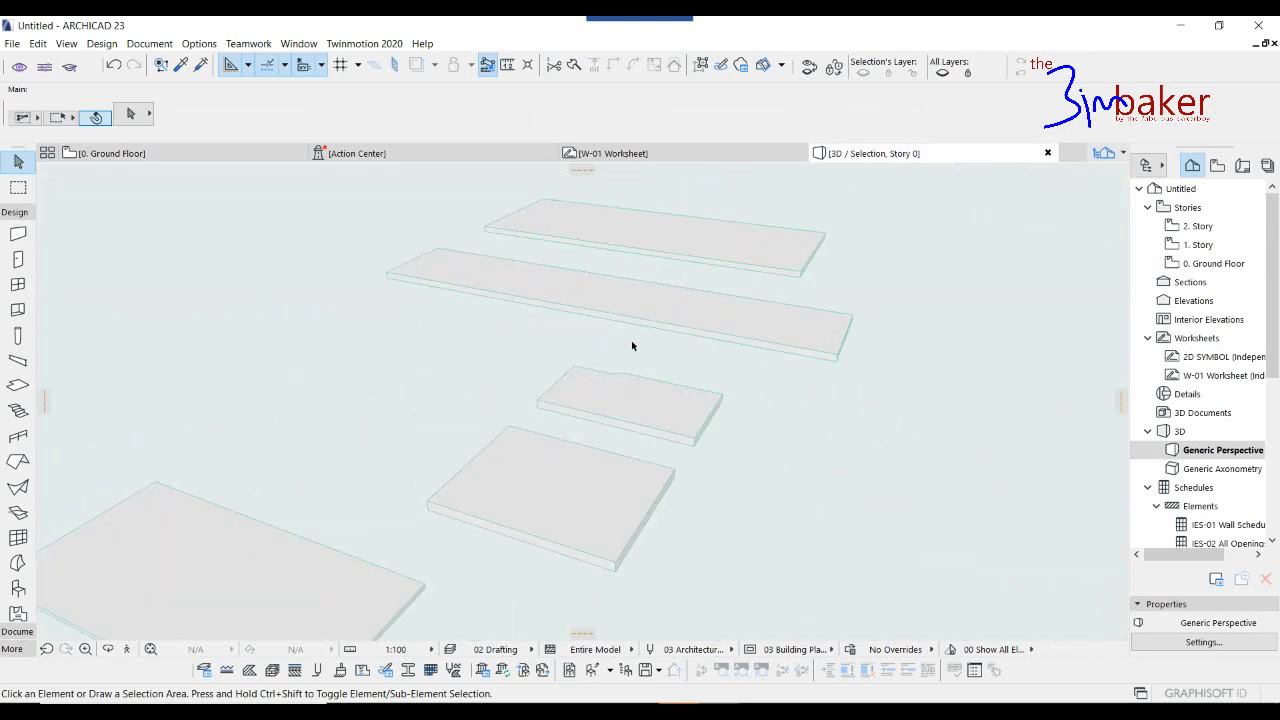
{"action": "mouse_move", "coordinate": [631, 345]}
{"action": "middle_mouse_down", "text": "shift"}
{"action": "mouse_move", "coordinate": [703, 334]}
{"action": "mouse_move", "coordinate": [649, 294]}
{"action": "mouse_move", "coordinate": [627, 328]}
{"action": "middle_mouse_up", "text": "shift"}
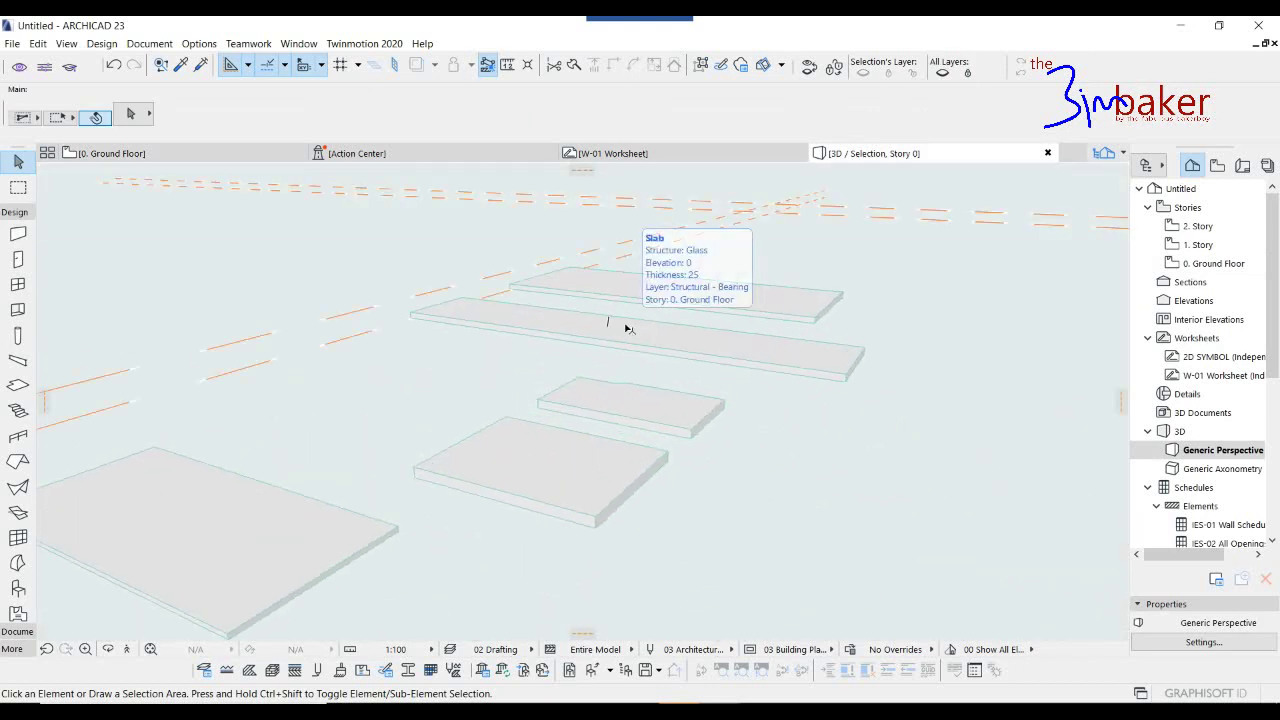
{"action": "left_click", "coordinate": [630, 331]}
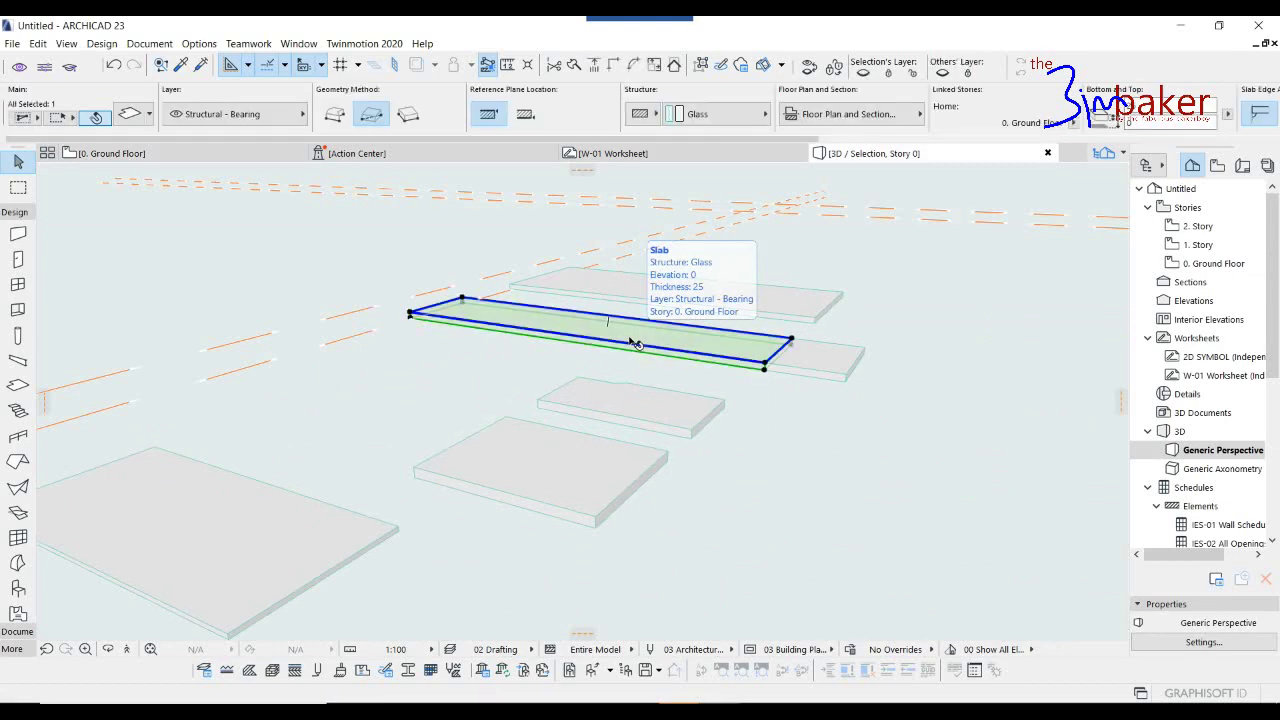
{"action": "key", "text": "ctrl+t"}
{"action": "key", "text": "Escape"}
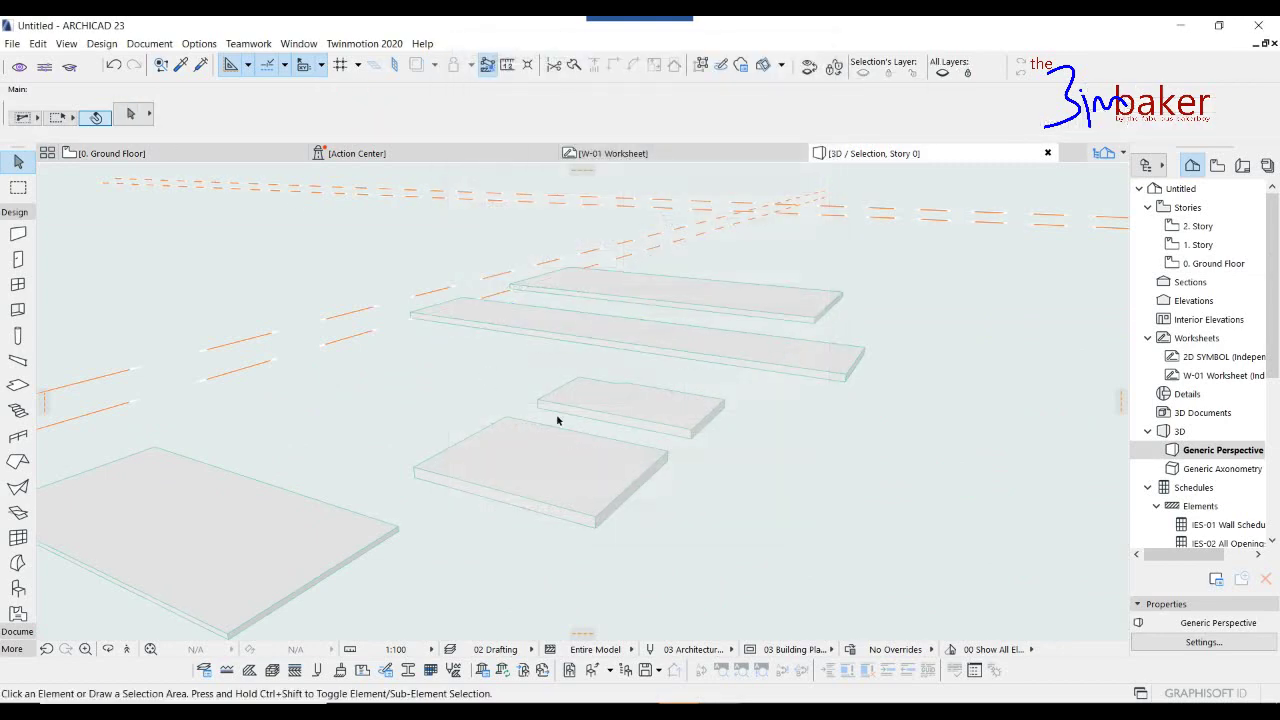
{"action": "middle_click_drag", "start_coordinate": [557, 420], "coordinate": [660, 450], "text": "shift"}
{"action": "key", "text": "F2"}
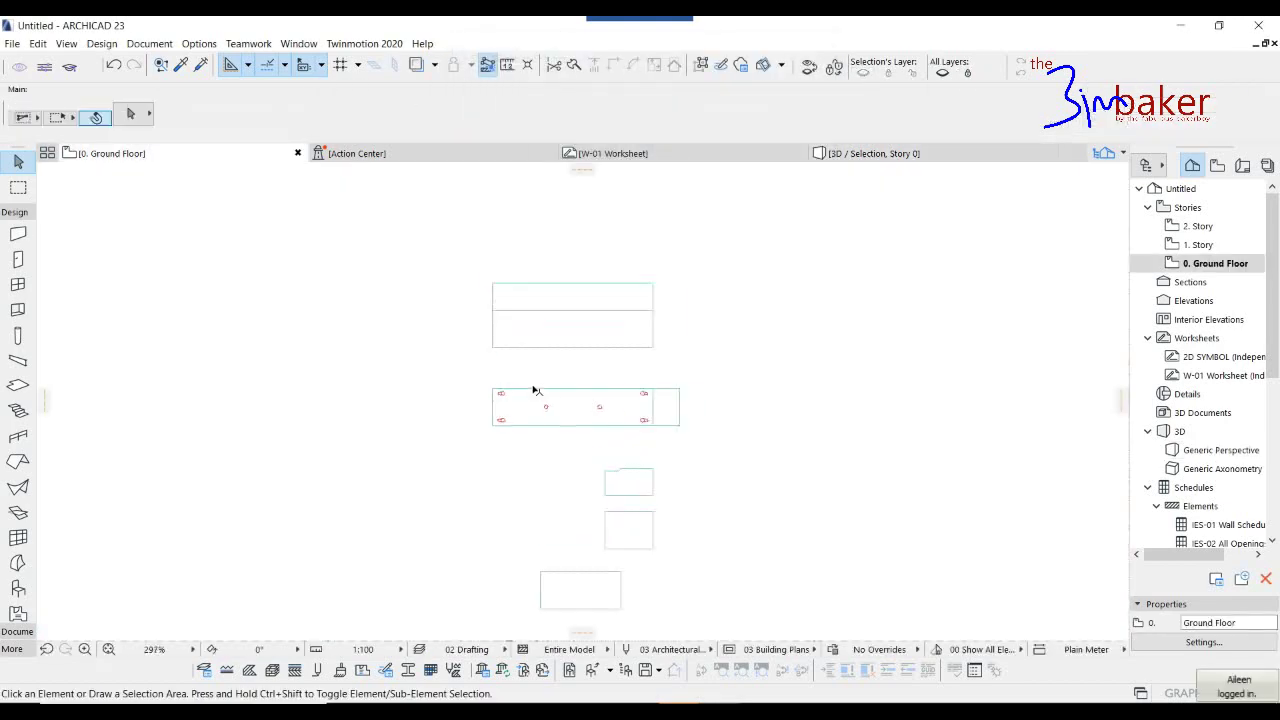
Move the plain rectangular slab below the notched one up onto the long base slab, matching their upper-right corners.
{"action": "scroll", "coordinate": [535, 390], "scroll_direction": "up", "scroll_amount": 3}
{"action": "scroll", "coordinate": [506, 377], "scroll_direction": "down", "scroll_amount": 3}
{"action": "scroll", "coordinate": [526, 400], "scroll_direction": "up", "scroll_amount": 5}
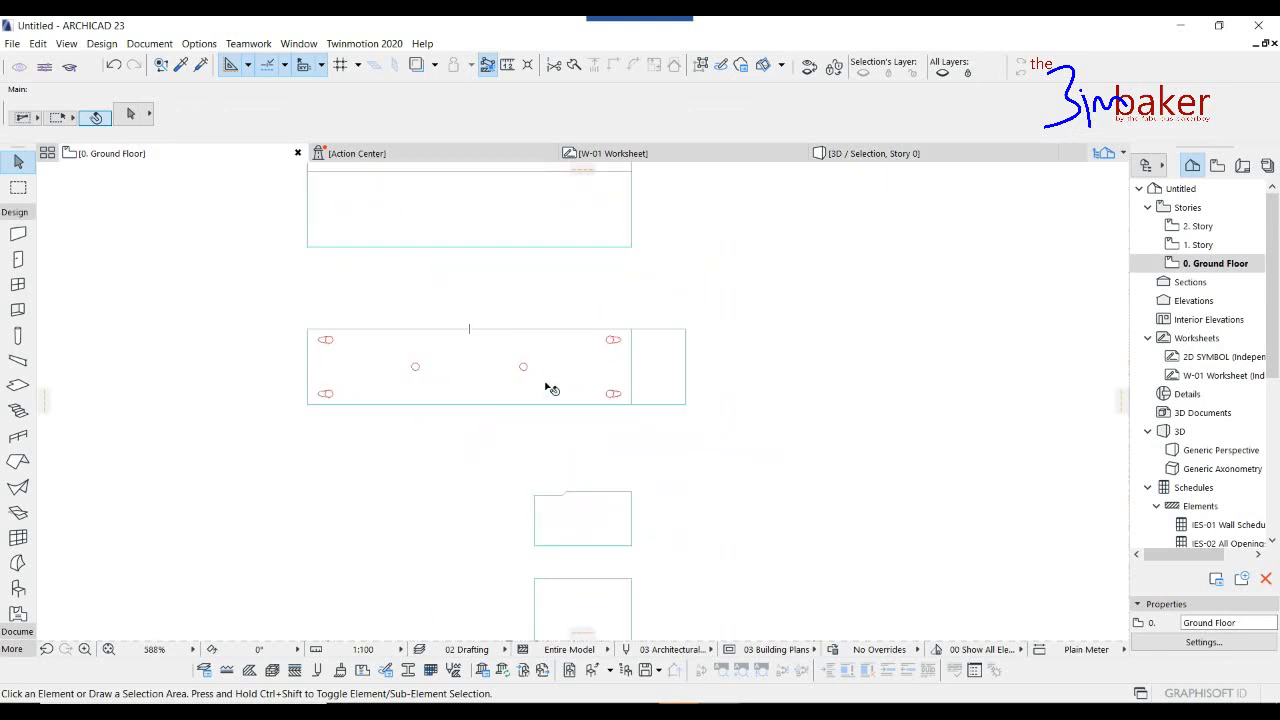
{"action": "scroll", "coordinate": [660, 390], "scroll_direction": "down", "scroll_amount": 3}
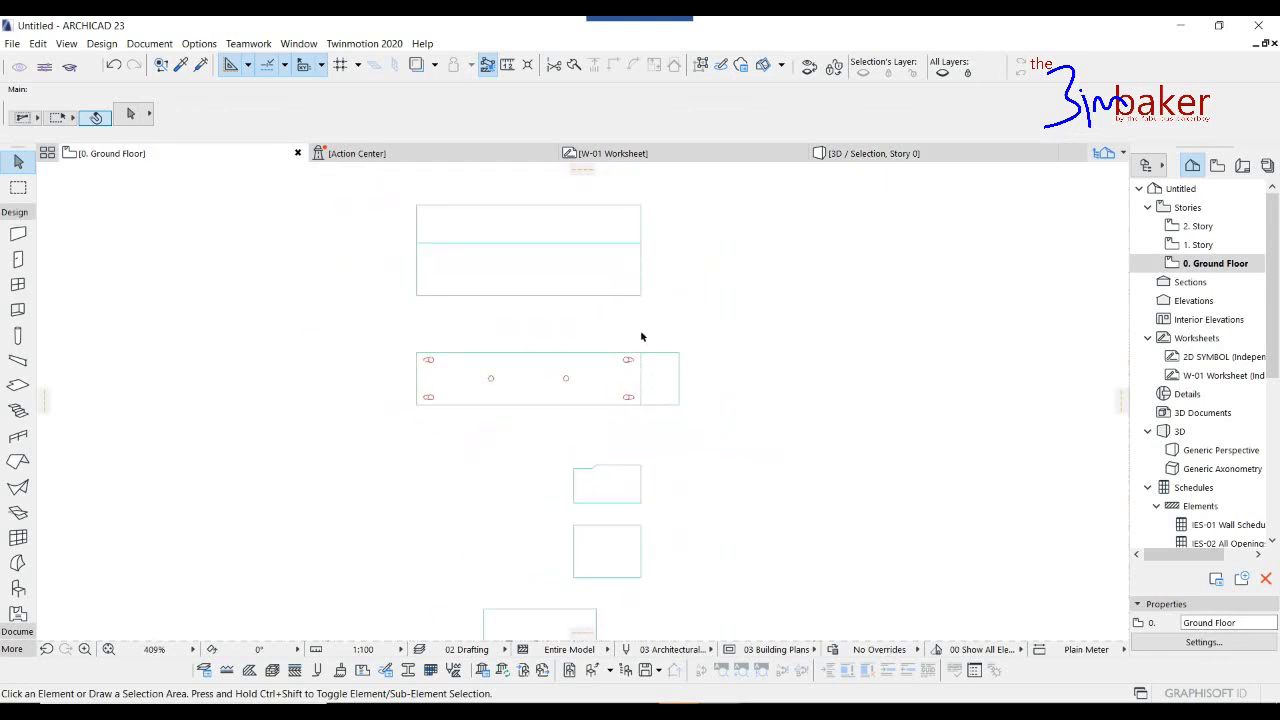
{"action": "scroll", "coordinate": [641, 400], "scroll_direction": "down", "scroll_amount": 2}
{"action": "left_click", "coordinate": [624, 490]}
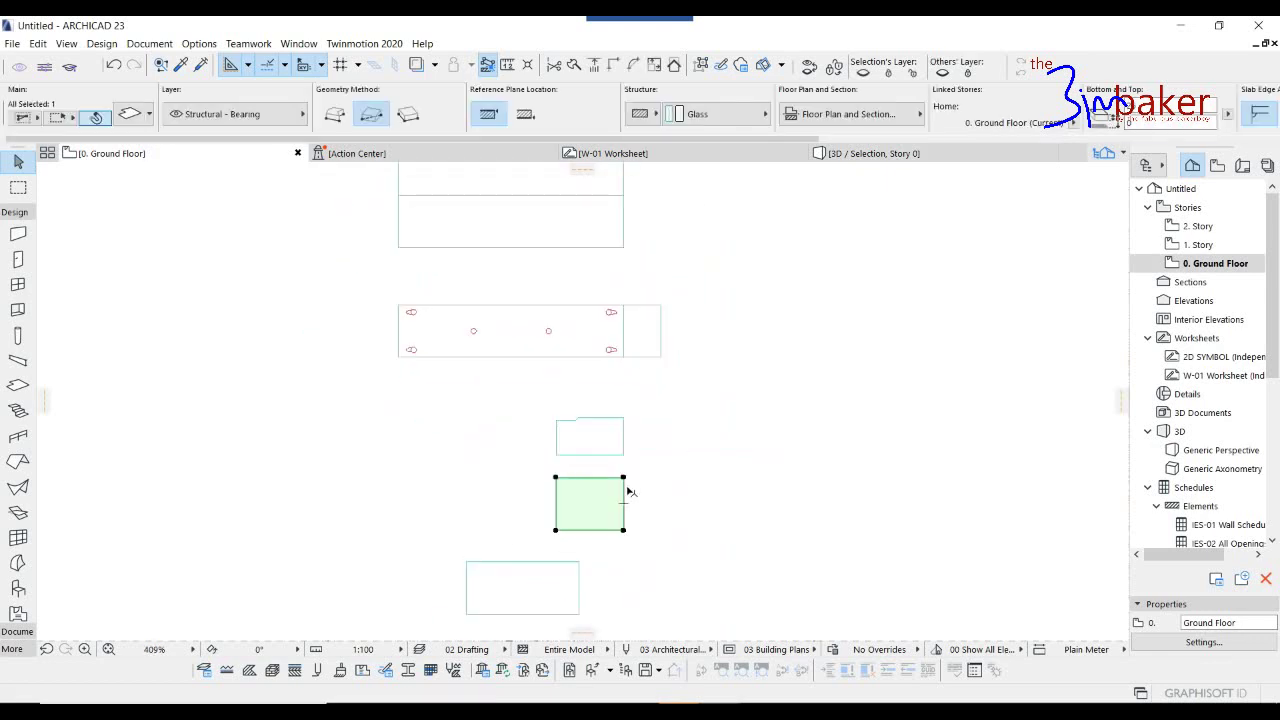
{"action": "left_click", "coordinate": [624, 310]}
Turn off the bottom surface override of the lowest separate slab.
{"action": "left_click", "coordinate": [580, 572]}
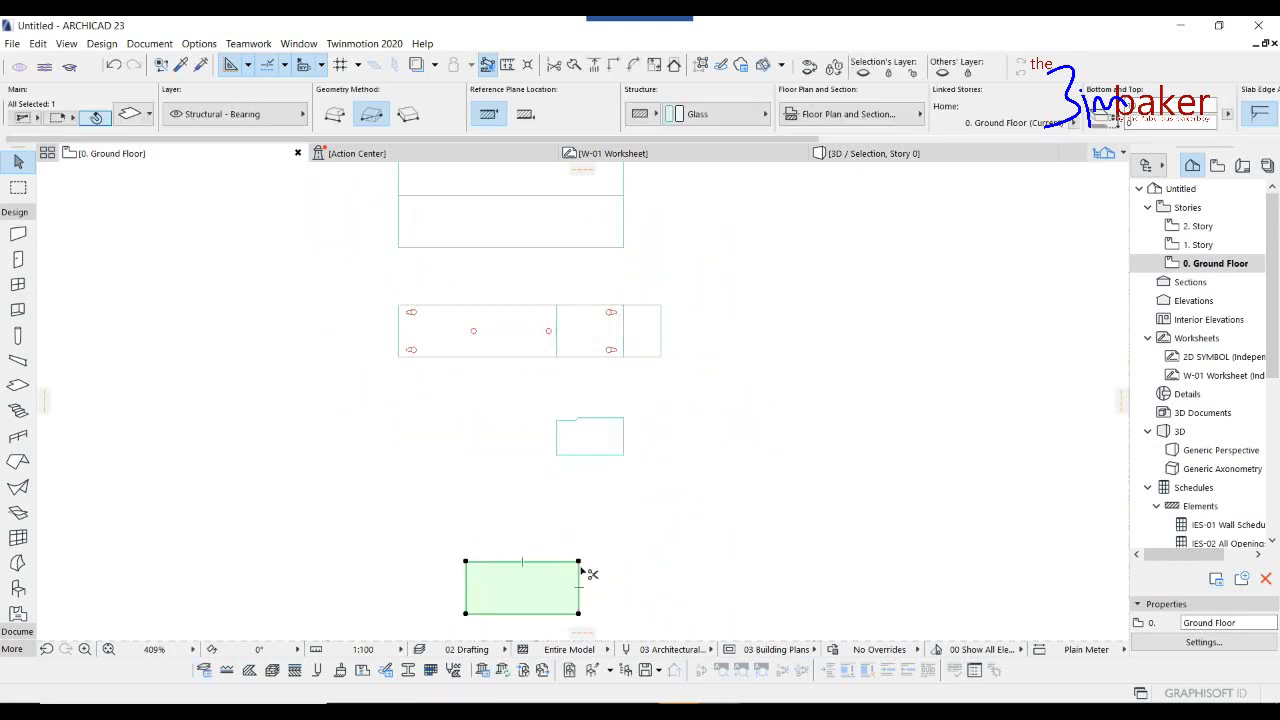
{"action": "key", "text": "Escape"}
{"action": "left_click", "coordinate": [566, 596]}
{"action": "left_click", "coordinate": [145, 116]}
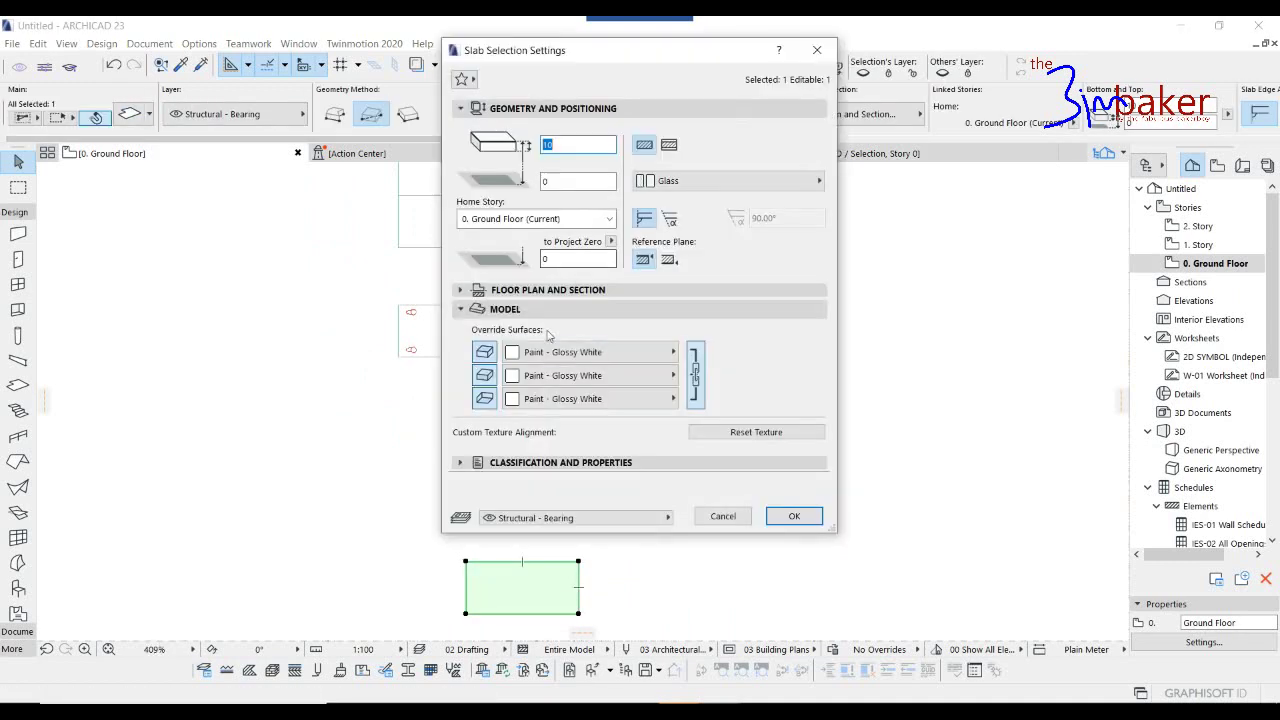
{"action": "left_click", "coordinate": [484, 398]}
{"action": "left_click", "coordinate": [795, 515]}
Override the surfaces of the large slab directly above the base with Wood - Oak Light, and move it onto the base slab.
{"action": "middle_click_drag", "start_coordinate": [600, 351], "coordinate": [607, 390]}
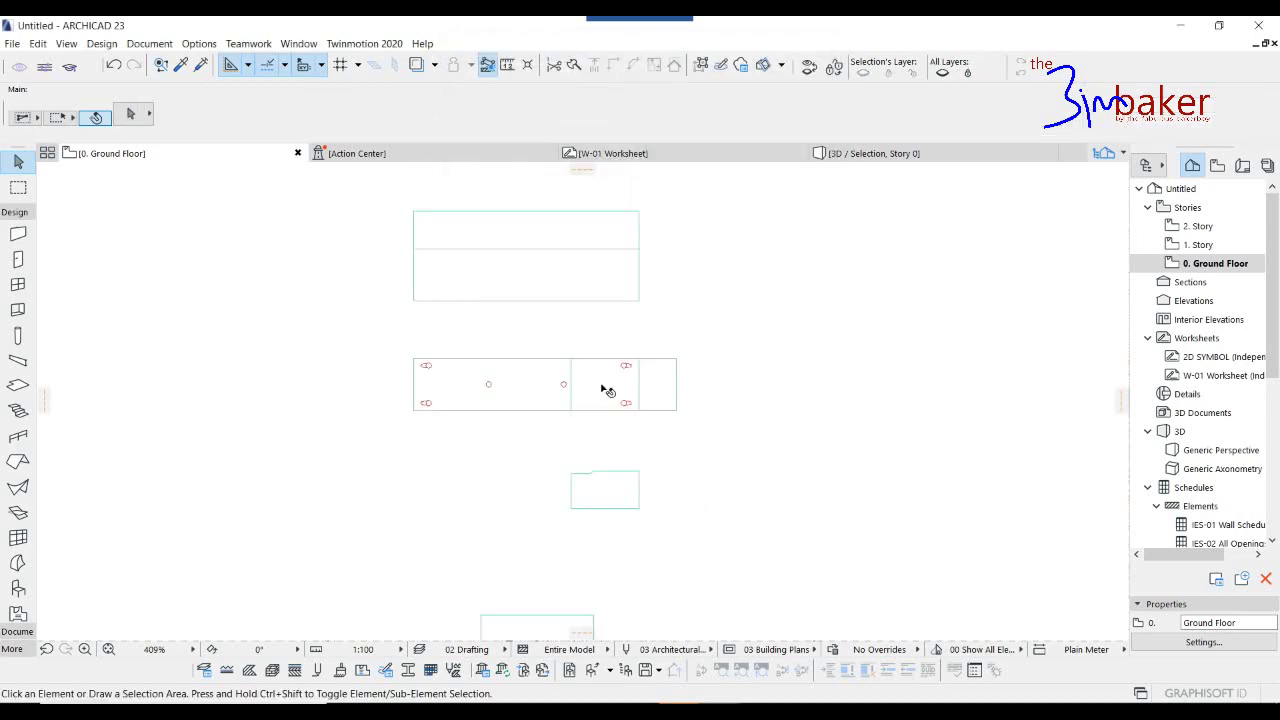
{"action": "left_click", "coordinate": [630, 289]}
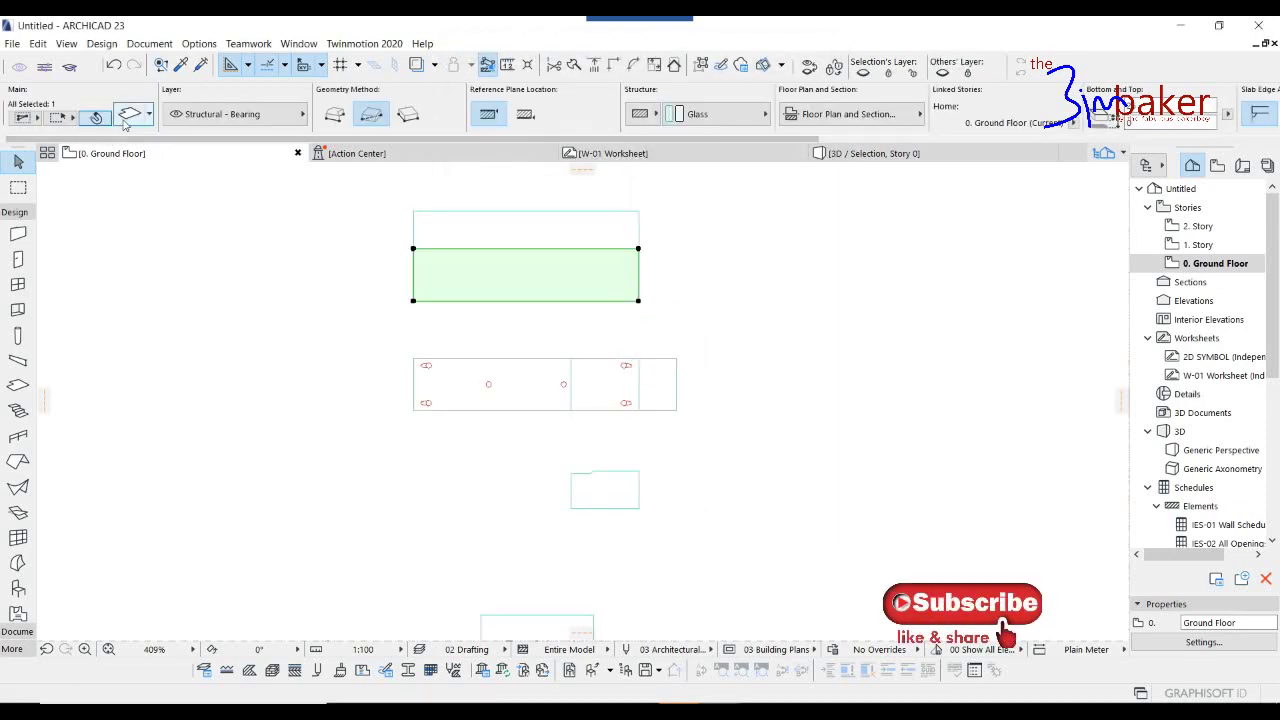
{"action": "key", "text": "ctrl+t"}
{"action": "left_click", "coordinate": [590, 352]}
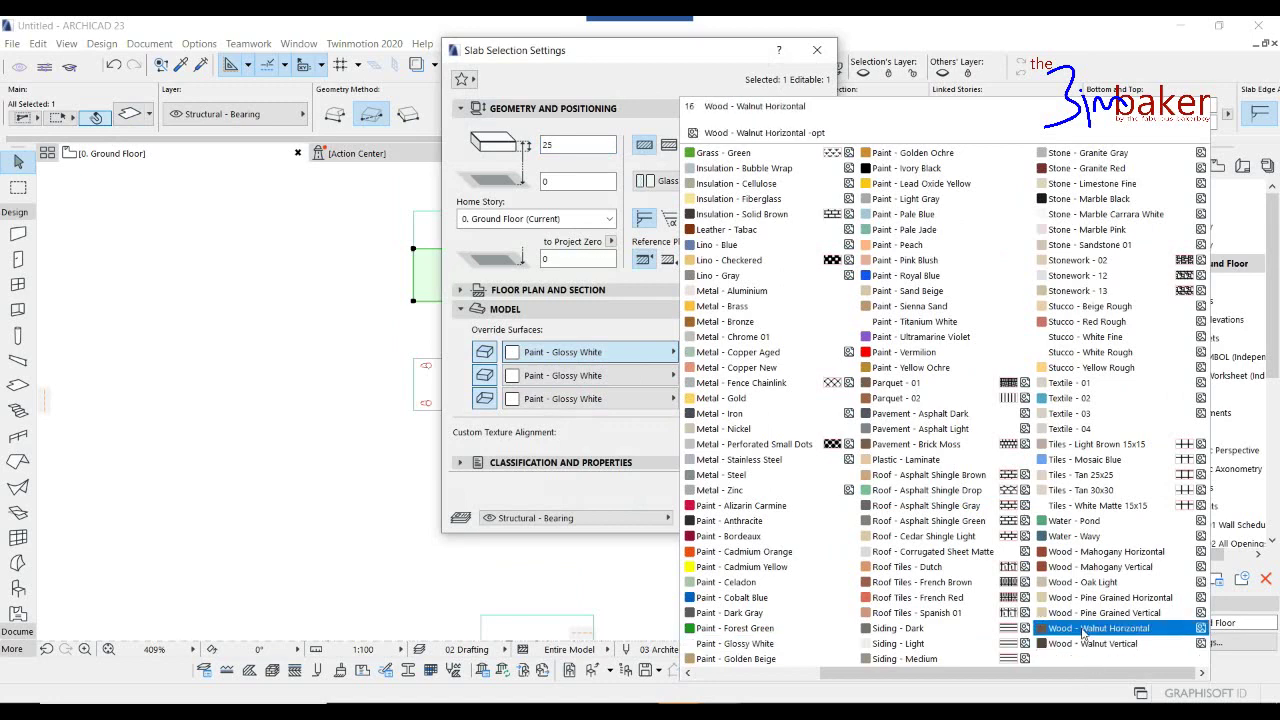
{"action": "left_click", "coordinate": [1085, 582]}
{"action": "left_click", "coordinate": [790, 517]}
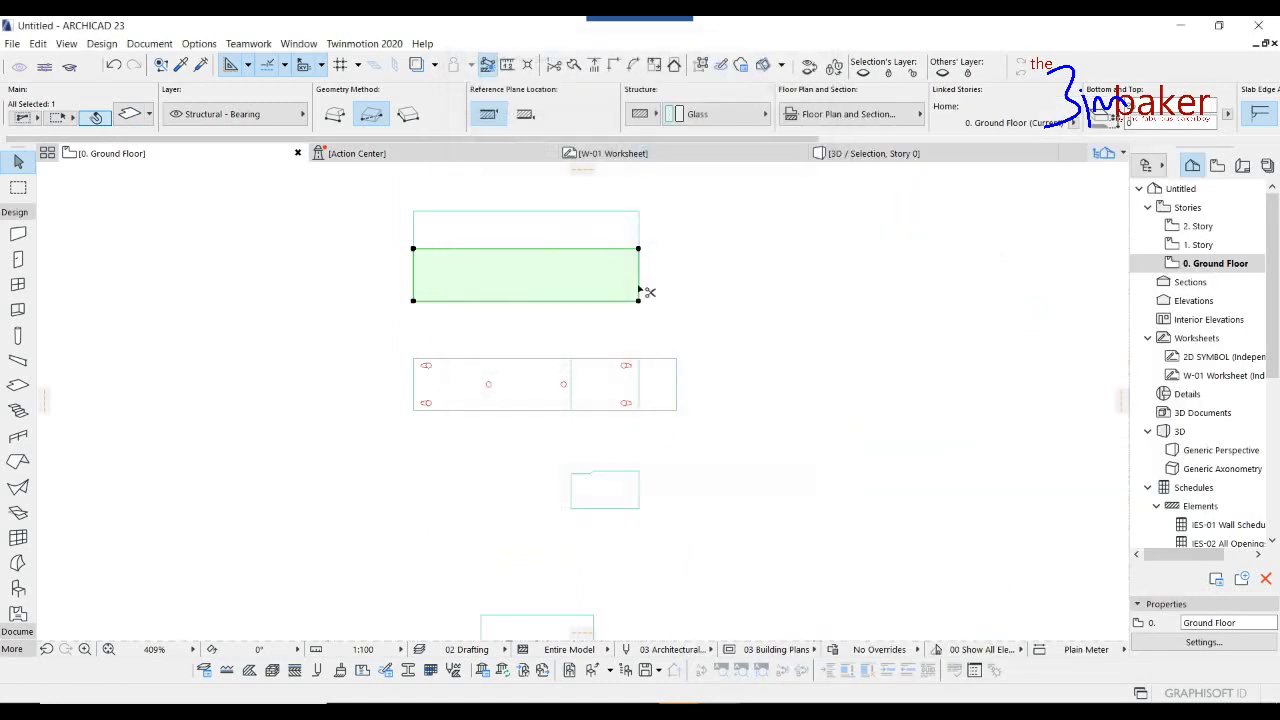
{"action": "left_click", "coordinate": [640, 362]}
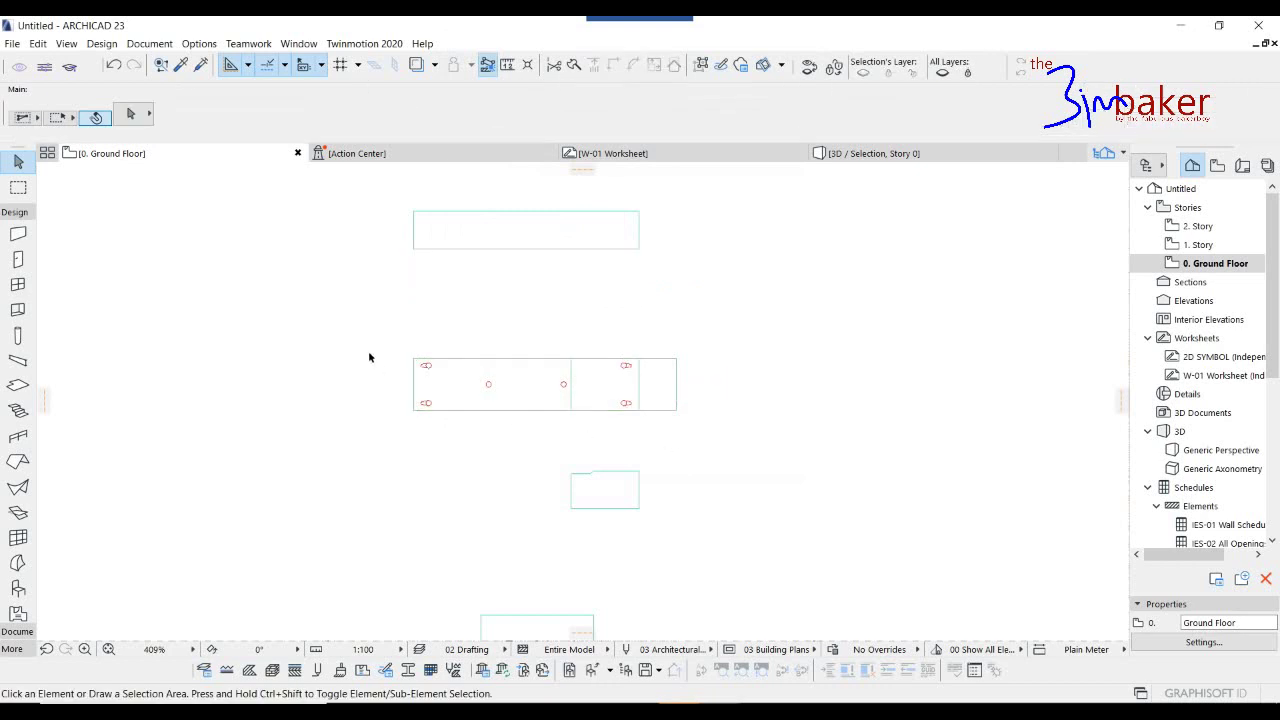
Show the base assembly in 3D and raise its two plain slabs together onto the ends of the legs.
{"action": "left_click_drag", "start_coordinate": [369, 352], "coordinate": [655, 428]}
{"action": "key", "text": "F5"}
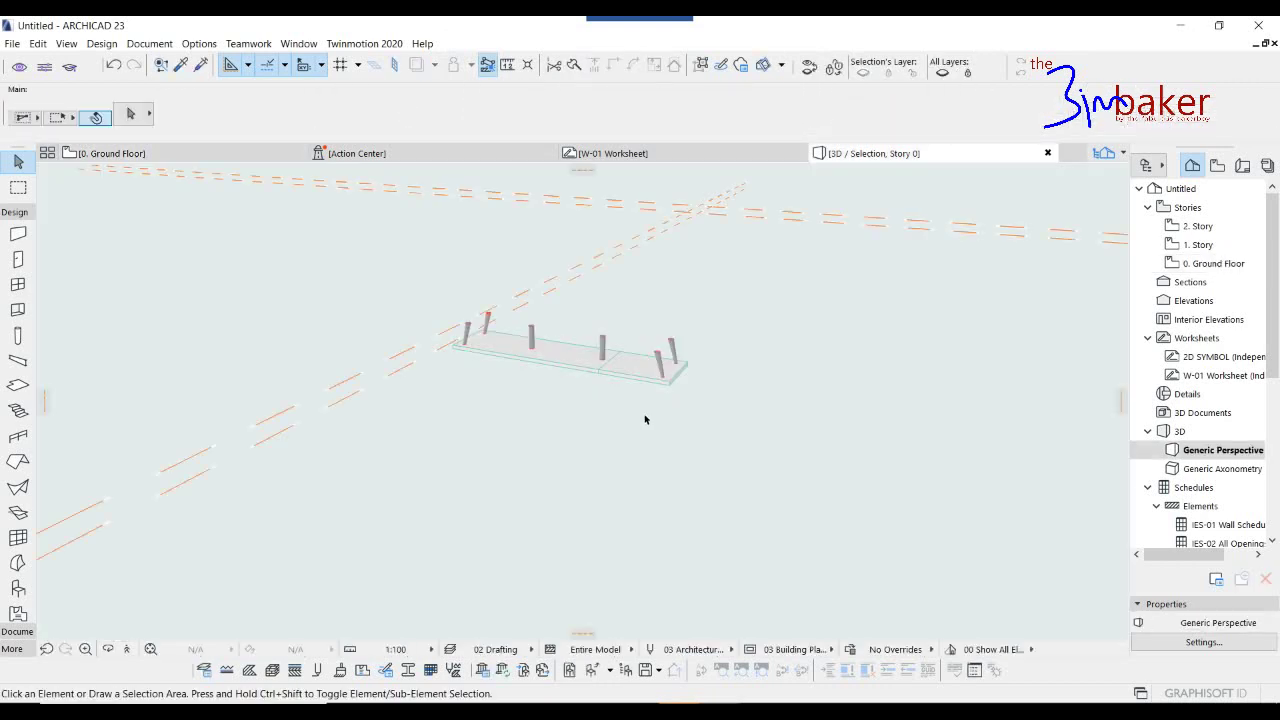
{"action": "scroll", "coordinate": [608, 355], "scroll_direction": "up", "scroll_amount": 8}
{"action": "scroll", "coordinate": [618, 384], "scroll_direction": "down", "scroll_amount": 1}
{"action": "left_click", "coordinate": [592, 410]}
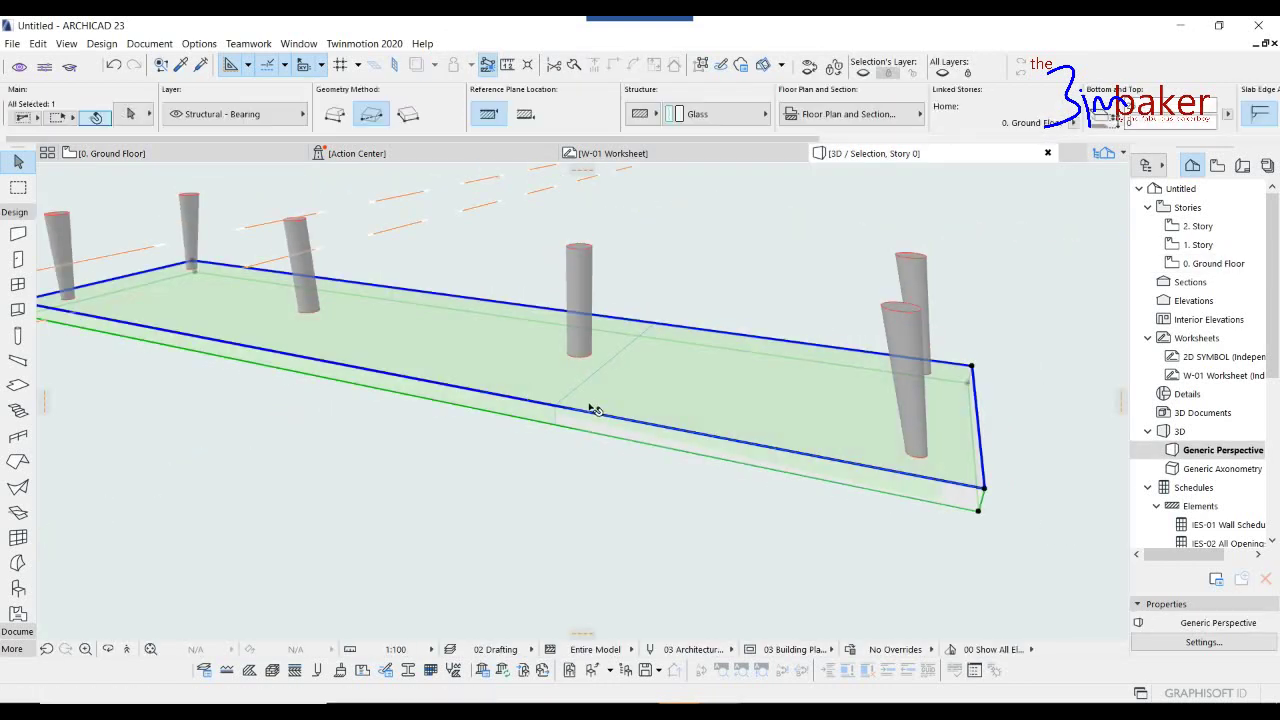
{"action": "left_click", "coordinate": [681, 432], "text": "shift"}
{"action": "key", "text": "ctrl+d"}
{"action": "left_click", "coordinate": [978, 511]}
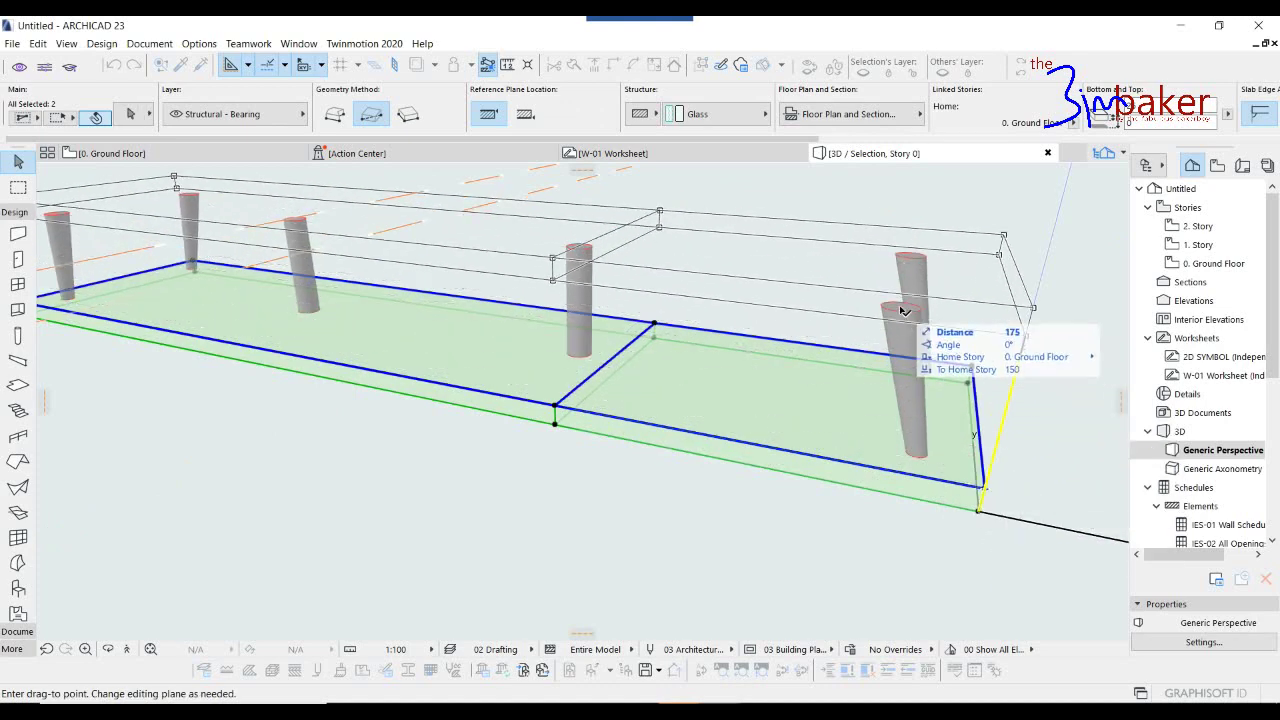
{"action": "left_click", "coordinate": [901, 307]}
{"action": "key", "text": "Escape"}
Move the wood-surfaced slab up onto the plain slabs, matching its lower front corner to their upper front corner.
{"action": "middle_click_drag", "start_coordinate": [785, 365], "coordinate": [780, 432], "text": "shift"}
{"action": "left_click", "coordinate": [780, 432]}
{"action": "key", "text": "ctrl+d"}
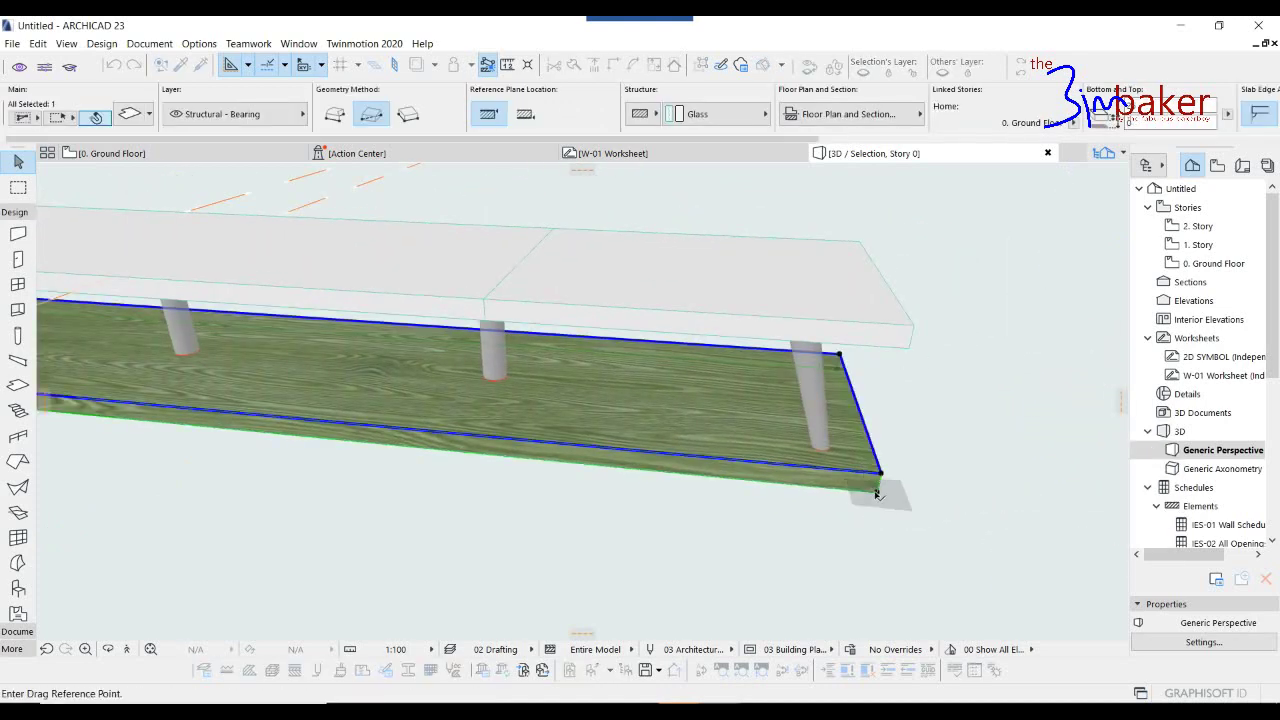
{"action": "left_click", "coordinate": [877, 493]}
{"action": "left_click", "coordinate": [913, 327]}
{"action": "scroll", "coordinate": [914, 331], "scroll_direction": "down", "scroll_amount": 2}
{"action": "middle_click_drag", "start_coordinate": [914, 354], "coordinate": [900, 346], "text": "shift"}
Raise the wood-surfaced slab vertically by 250 above the plain slabs.
{"action": "key", "text": "ctrl+d"}
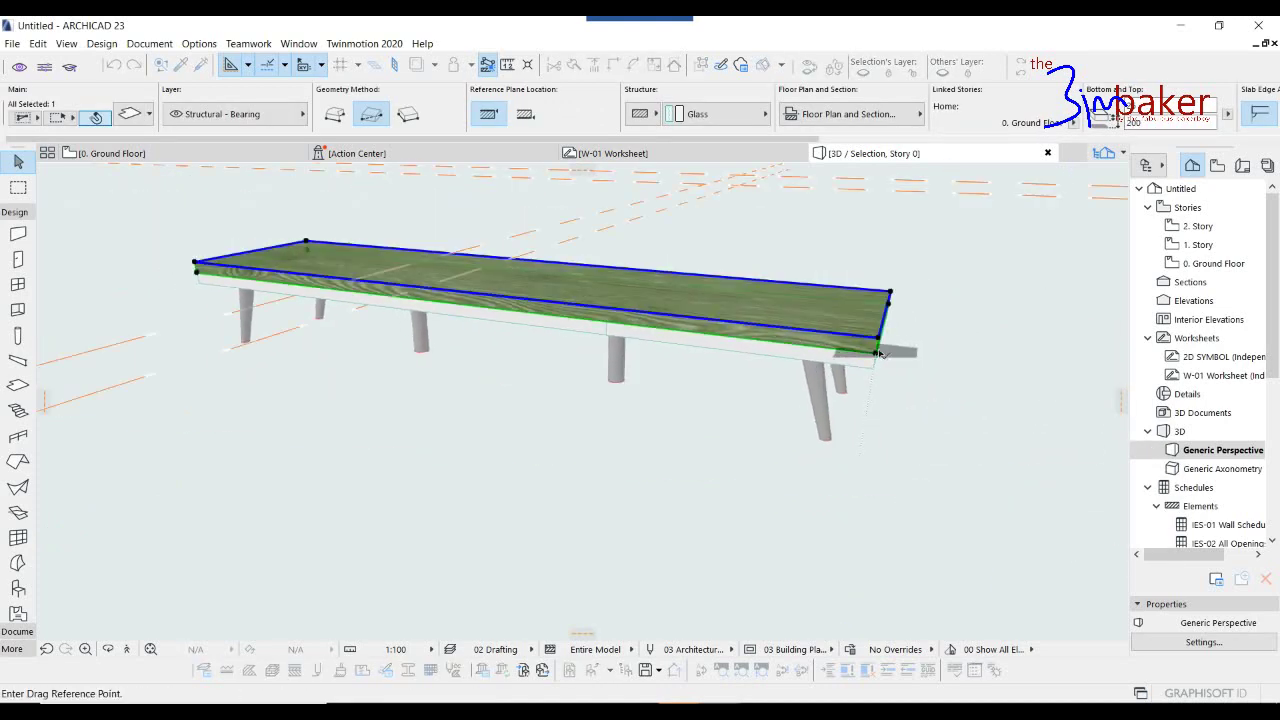
{"action": "left_click", "coordinate": [877, 353]}
{"action": "type", "text": "250"}
{"action": "key", "text": "Return"}
{"action": "middle_click_drag", "start_coordinate": [868, 212], "coordinate": [757, 323]}
{"action": "key", "text": "Escape"}
Reduce the thickness of the wood-surfaced slab and the two plain slabs together.
{"action": "left_click", "coordinate": [762, 281]}
{"action": "left_click", "coordinate": [611, 445]}
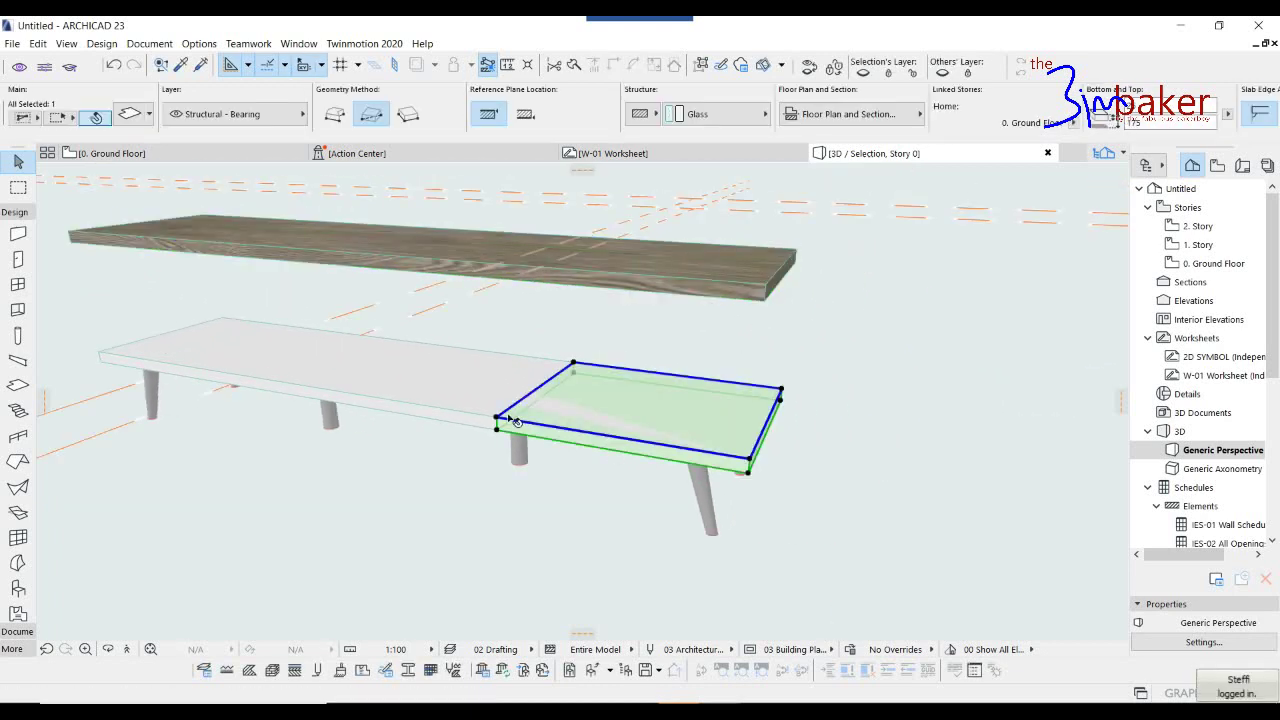
{"action": "left_click", "coordinate": [450, 411], "text": "shift"}
{"action": "left_click", "coordinate": [646, 277], "text": "shift"}
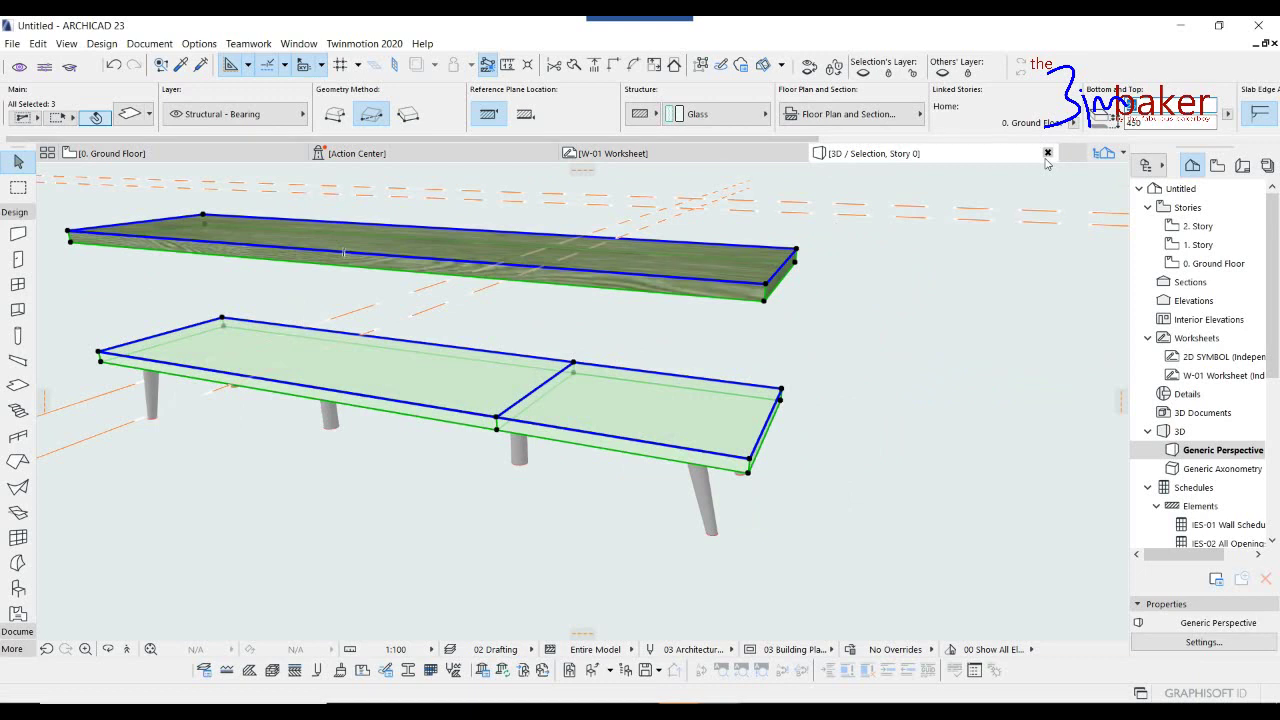
{"action": "left_click", "coordinate": [1089, 416]}
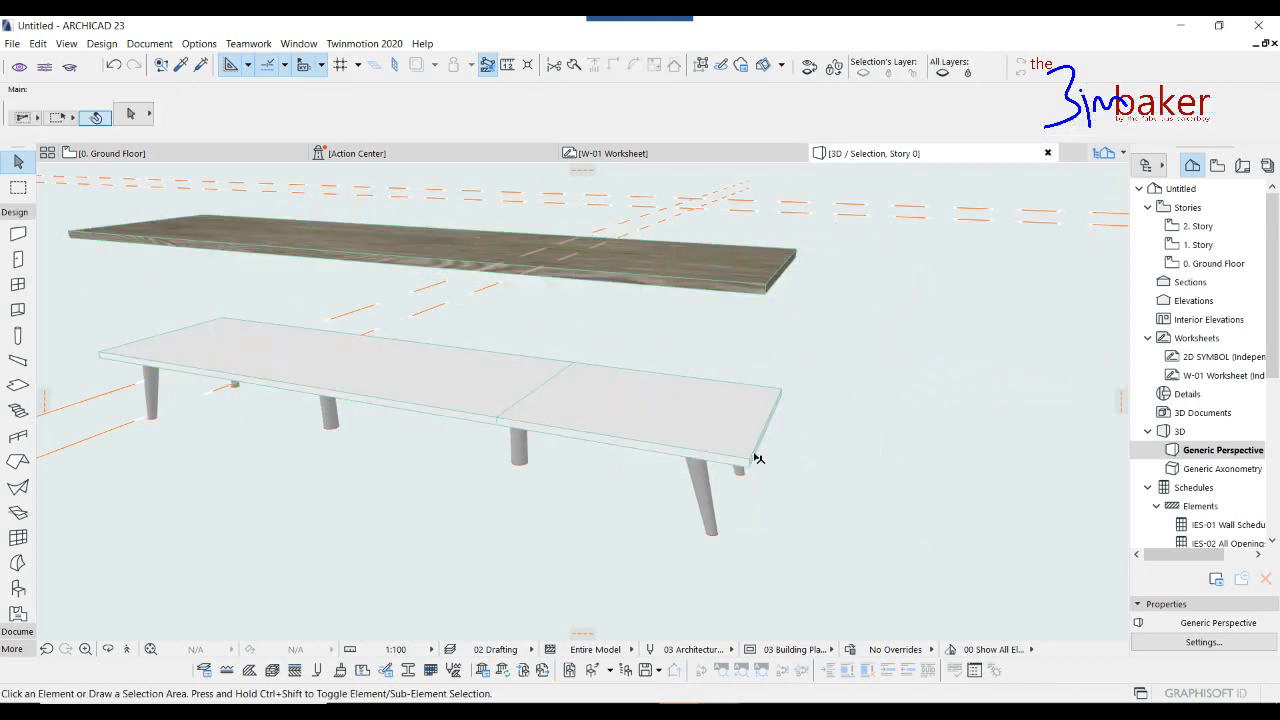
Lower the two plain slabs together so they rest directly on the leg tops.
{"action": "middle_click_drag", "start_coordinate": [757, 457], "coordinate": [735, 407], "text": "shift"}
{"action": "left_click", "coordinate": [735, 408]}
{"action": "left_click", "coordinate": [737, 410]}
{"action": "left_click", "coordinate": [443, 423], "text": "shift"}
{"action": "key", "text": "ctrl+d"}
{"action": "scroll", "coordinate": [766, 406], "scroll_direction": "up", "scroll_amount": 2}
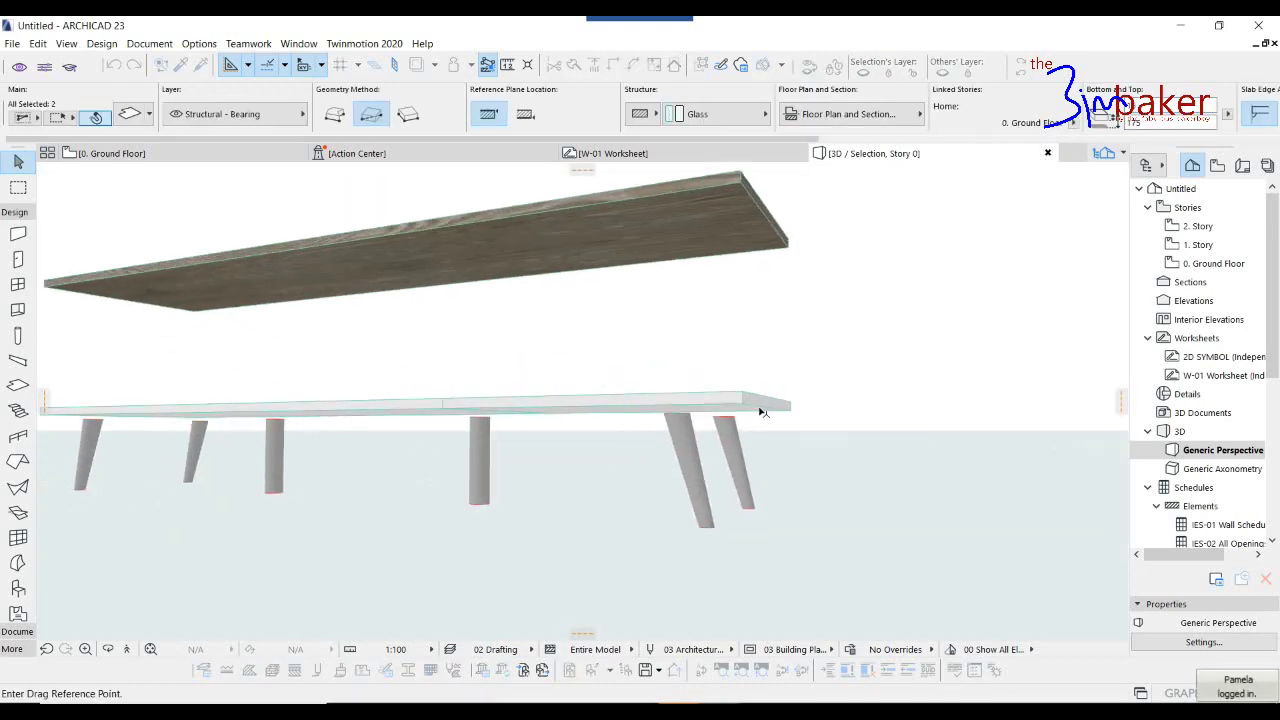
{"action": "left_click", "coordinate": [741, 404]}
{"action": "left_click", "coordinate": [685, 416]}
{"action": "key", "text": "Escape"}
{"action": "middle_click_drag", "start_coordinate": [668, 428], "coordinate": [687, 455], "text": "shift"}
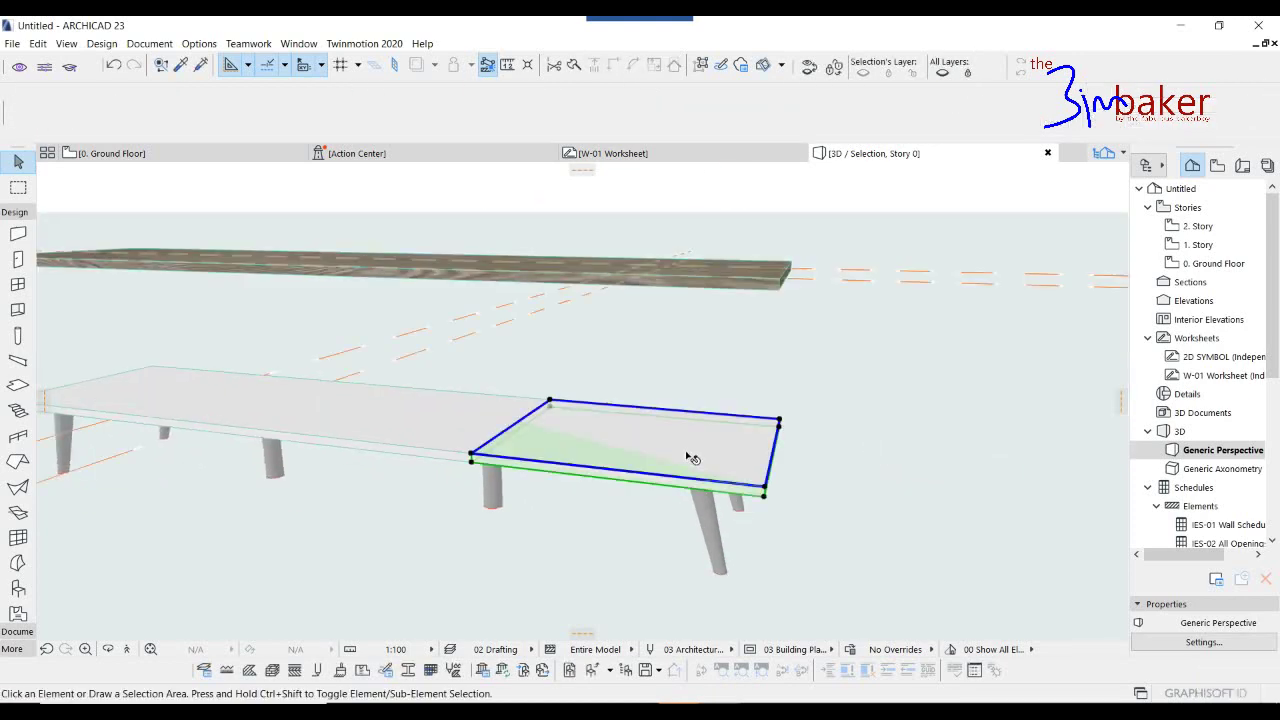
{"action": "left_click", "coordinate": [687, 455]}
{"action": "key", "text": "ctrl+d"}
{"action": "key", "text": "Escape"}
{"action": "key", "text": "Escape"}
Lower the wood-surfaced top slab slightly toward the plain slabs, keeping it vertically aligned with them.
{"action": "left_click", "coordinate": [757, 288]}
{"action": "key", "text": "ctrl+d"}
{"action": "left_click", "coordinate": [779, 289]}
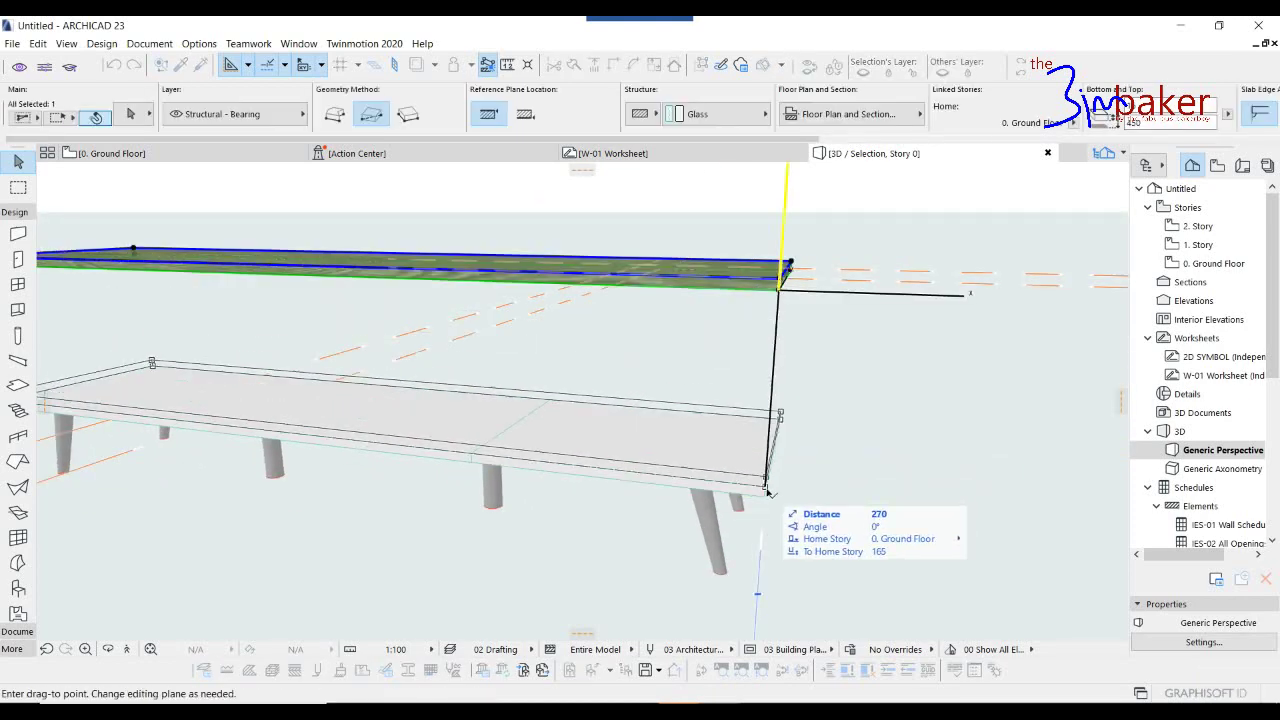
{"action": "type", "text": "r300"}
{"action": "key", "text": "Return"}
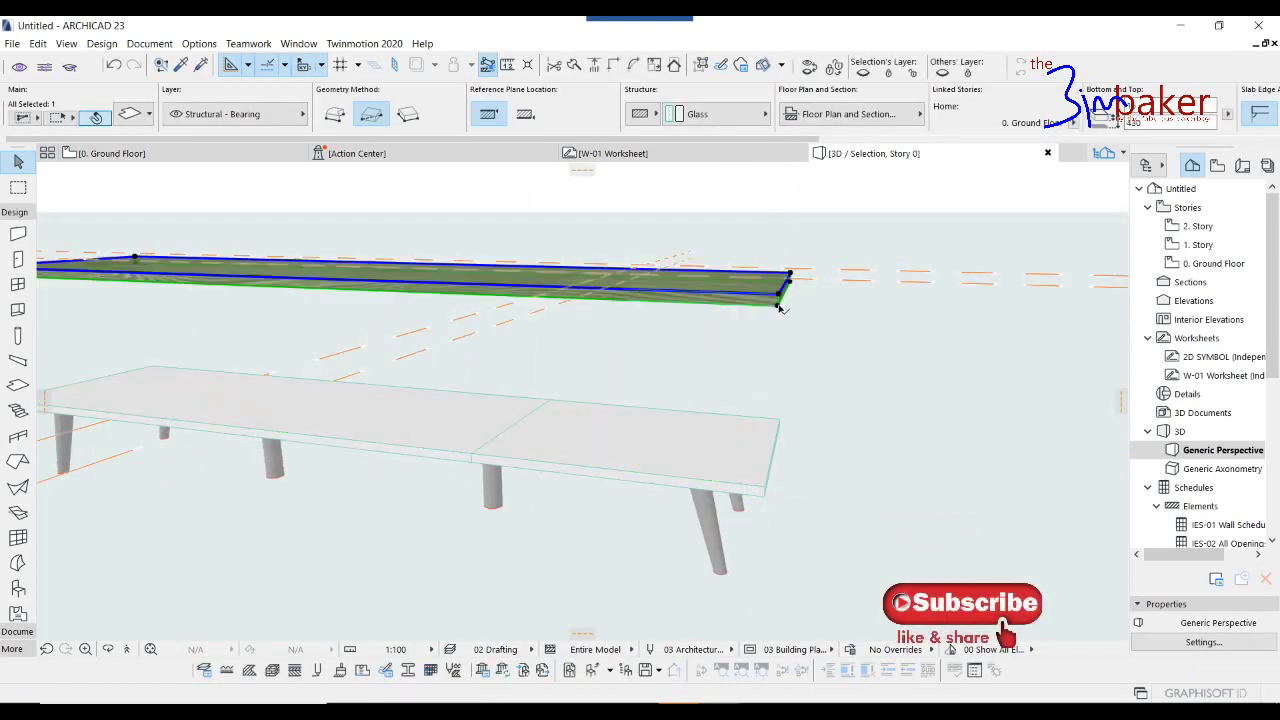
{"action": "key", "text": "Escape"}
Raise the short plain slab to elevation 290, between the long base slab and the wooden top.
{"action": "middle_click_drag", "start_coordinate": [768, 444], "coordinate": [497, 405], "text": "shift"}
{"action": "scroll", "coordinate": [710, 376], "scroll_direction": "down", "scroll_amount": 2}
{"action": "left_click", "coordinate": [588, 412]}
{"action": "key", "text": "ctrl+d"}
{"action": "left_click", "coordinate": [739, 444]}
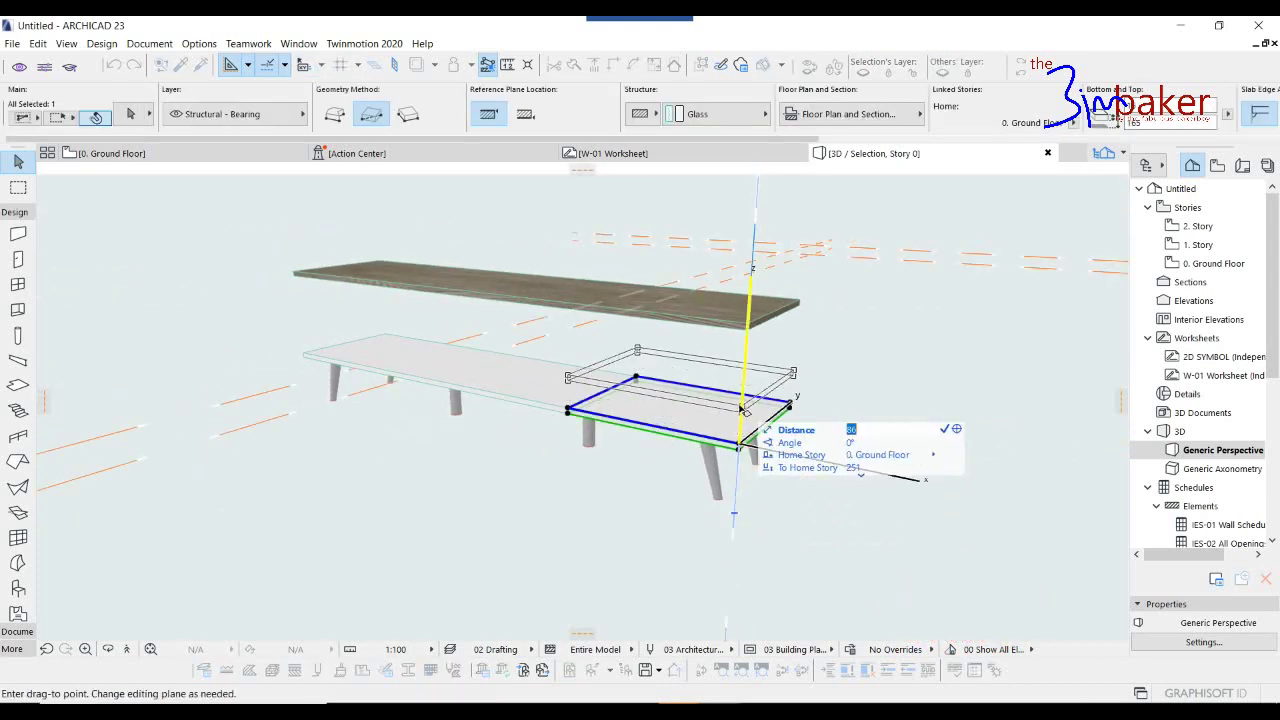
{"action": "key", "text": "Return"}
{"action": "key", "text": "Escape"}
Mirror a copy of the raised short slab about the stand's centre line to the opposite end.
{"action": "middle_click_drag", "start_coordinate": [735, 414], "coordinate": [780, 402], "text": "shift"}
{"action": "left_click", "coordinate": [693, 382]}
{"action": "key", "text": "ctrl+alt+m"}
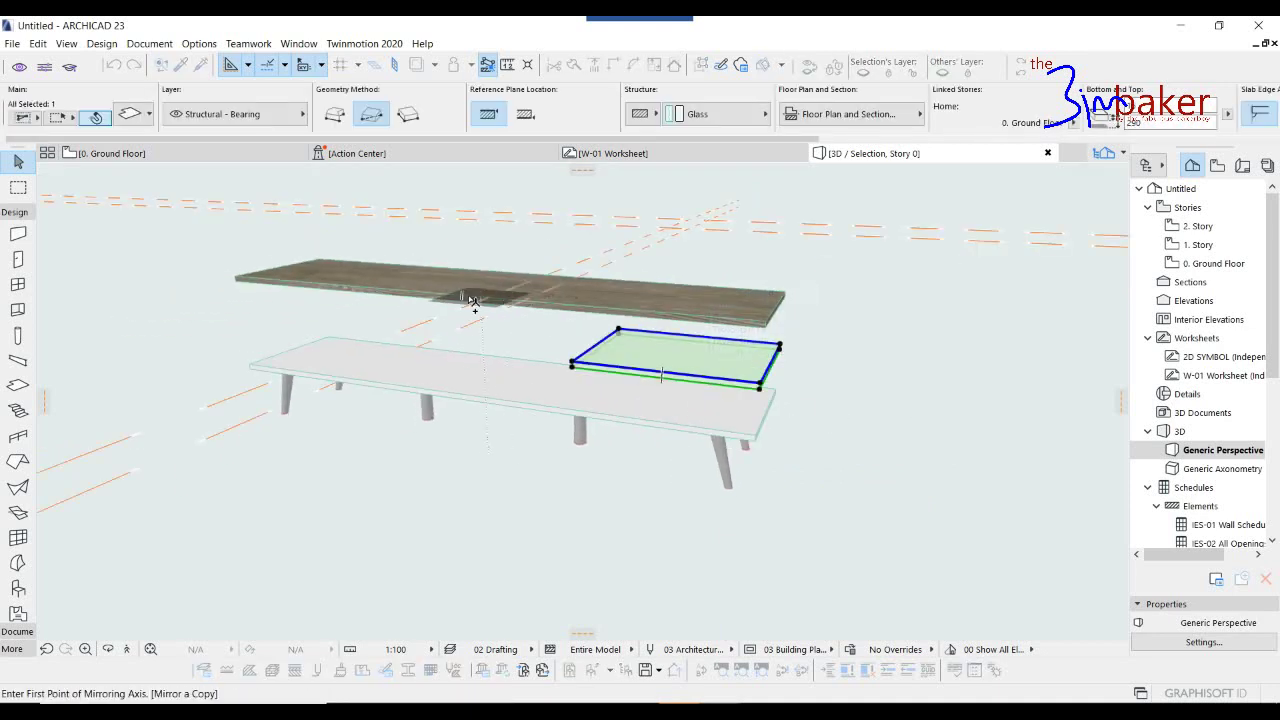
{"action": "left_click", "coordinate": [464, 298]}
{"action": "left_click", "coordinate": [263, 363]}
{"action": "key", "text": "Escape"}
{"action": "mouse_move", "coordinate": [478, 418]}
{"action": "middle_mouse_down", "text": "shift"}
{"action": "mouse_move", "coordinate": [481, 378]}
{"action": "mouse_move", "coordinate": [642, 389]}
{"action": "mouse_move", "coordinate": [463, 401]}
{"action": "middle_mouse_up", "text": "shift"}
On the ground floor plan, move the lowest separate rectangular slab 1712 straight up onto the long base slab.
{"action": "key", "text": "F2"}
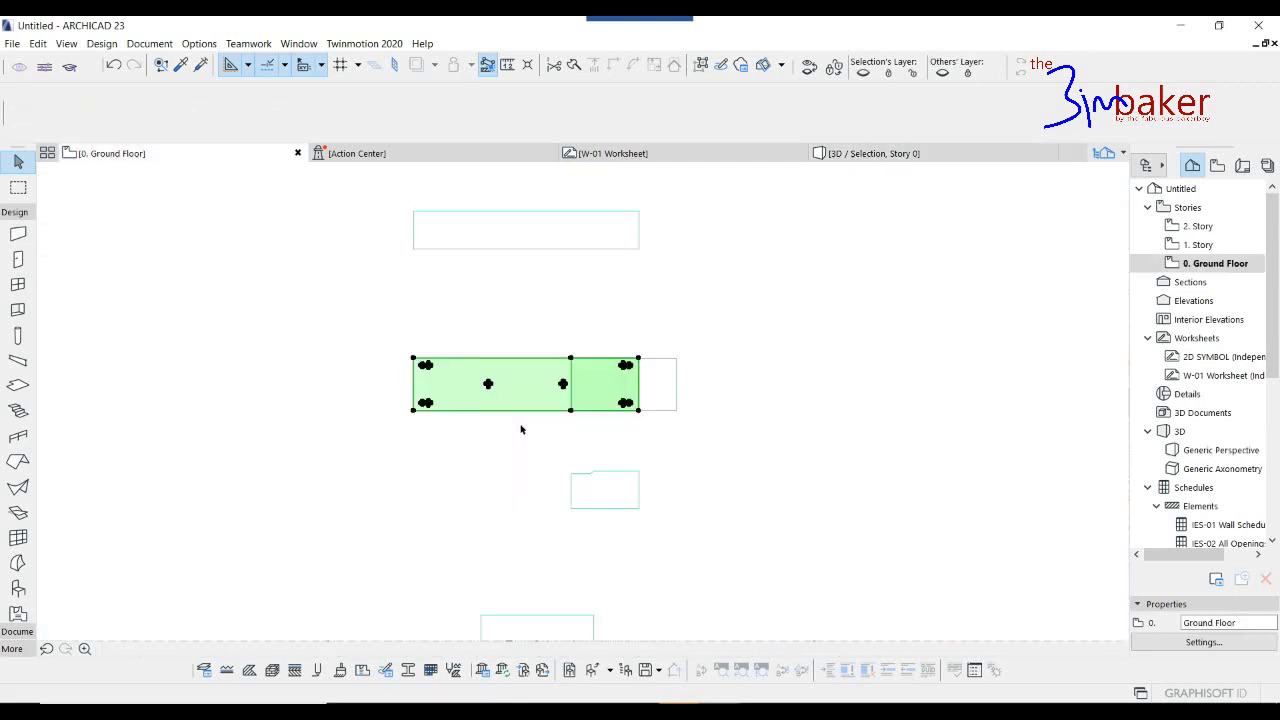
{"action": "key", "text": "Escape"}
{"action": "middle_click_drag", "start_coordinate": [659, 398], "coordinate": [647, 356]}
{"action": "left_click", "coordinate": [650, 358]}
{"action": "left_click", "coordinate": [617, 453], "text": "shift"}
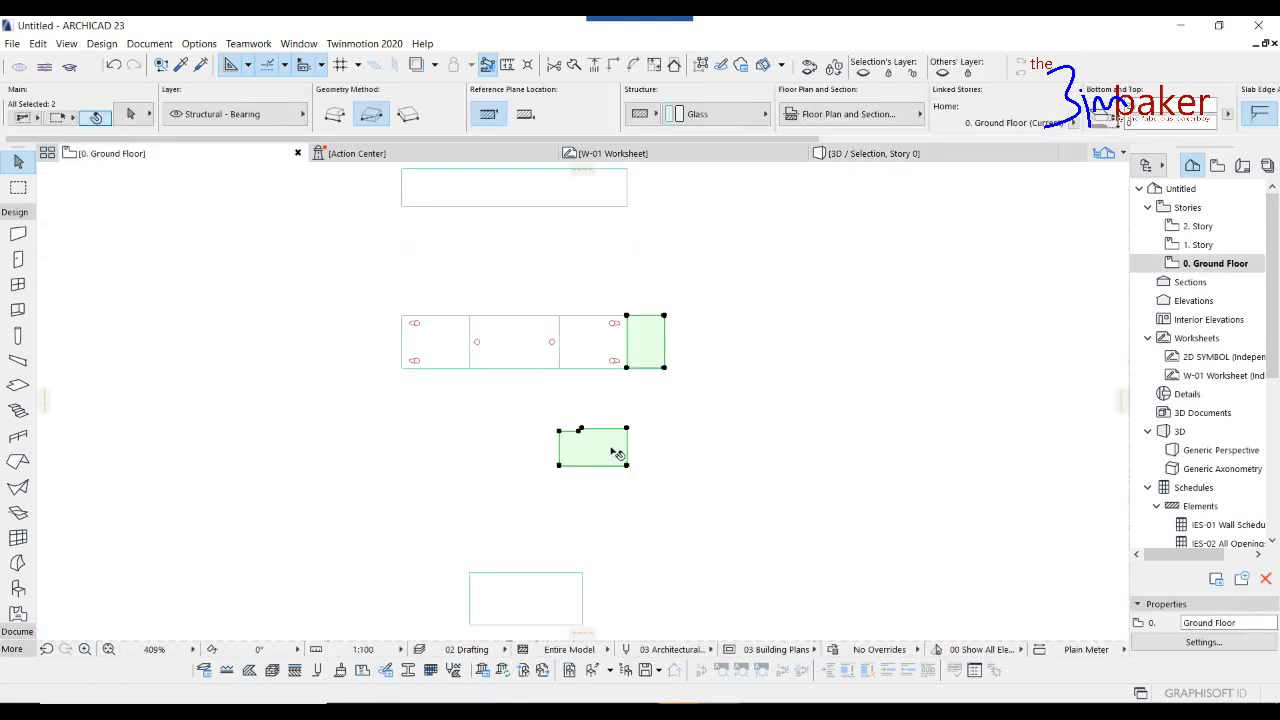
{"action": "left_click", "coordinate": [580, 599]}
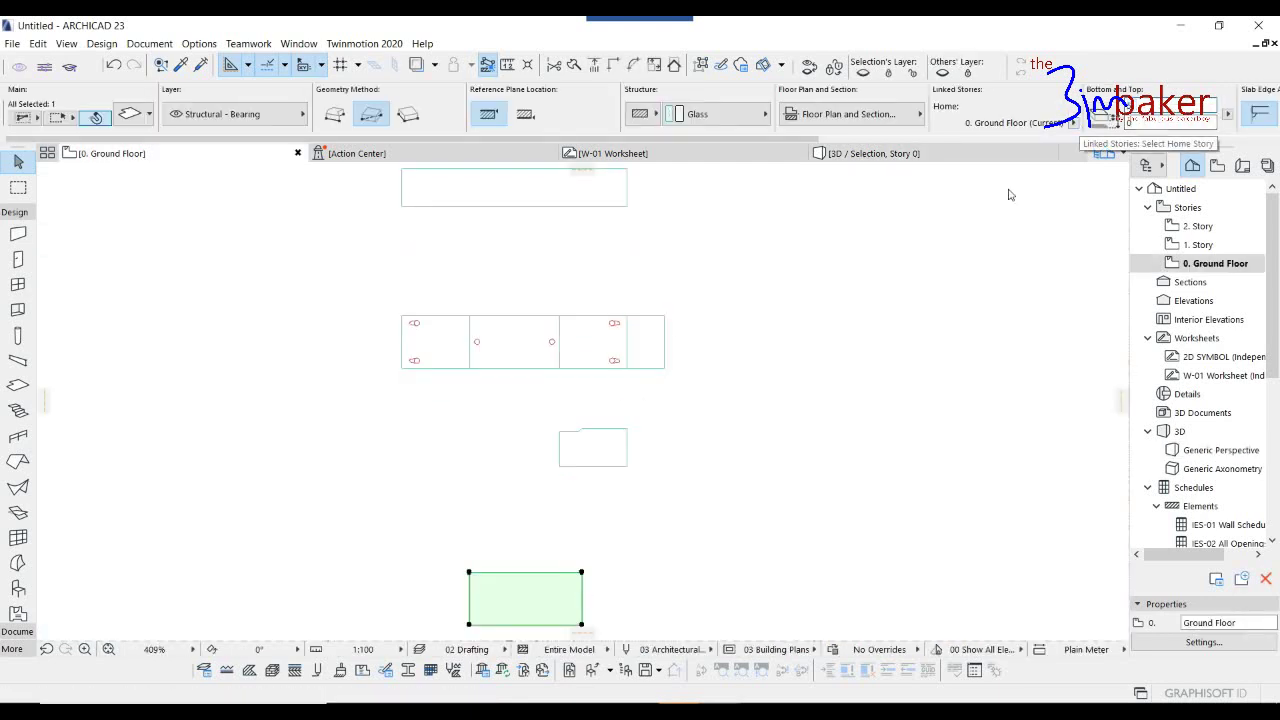
{"action": "left_click", "coordinate": [582, 573]}
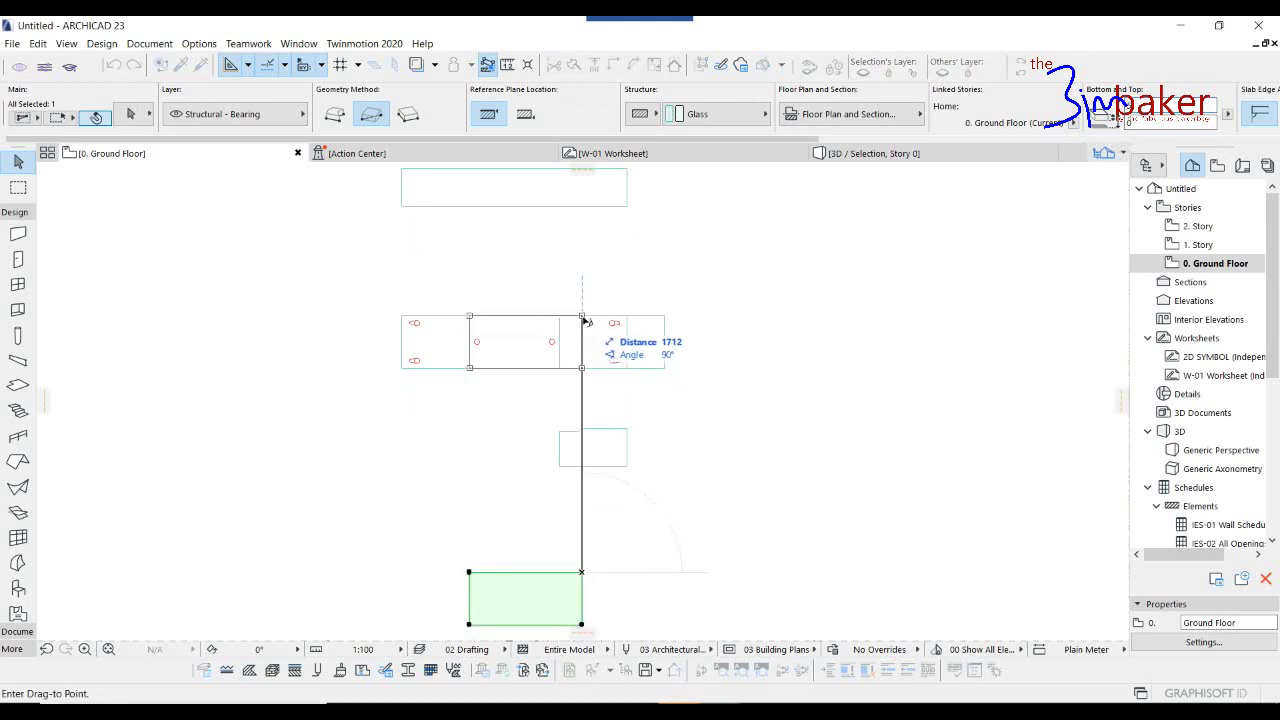
{"action": "left_click", "coordinate": [584, 317]}
Pull the moved slab's right edge back to meet the left edge of the right-hand short slab.
{"action": "scroll", "coordinate": [590, 342], "scroll_direction": "up", "scroll_amount": 2}
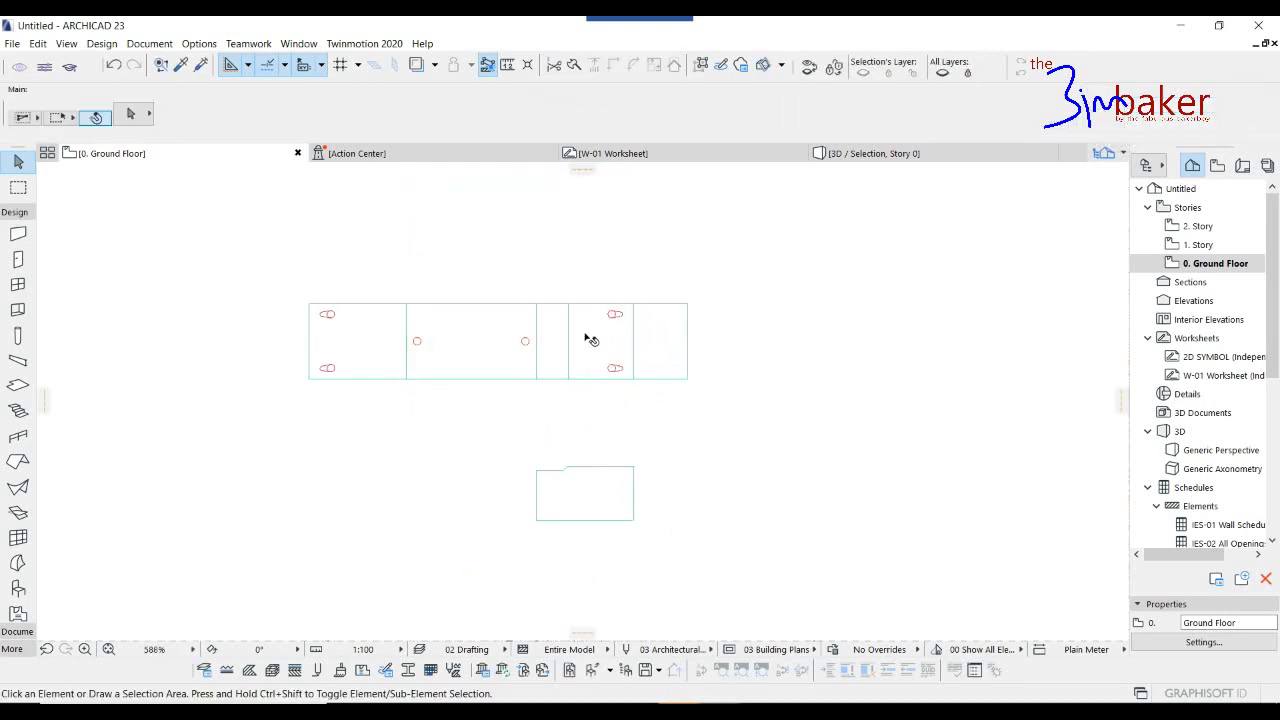
{"action": "left_click", "coordinate": [568, 346]}
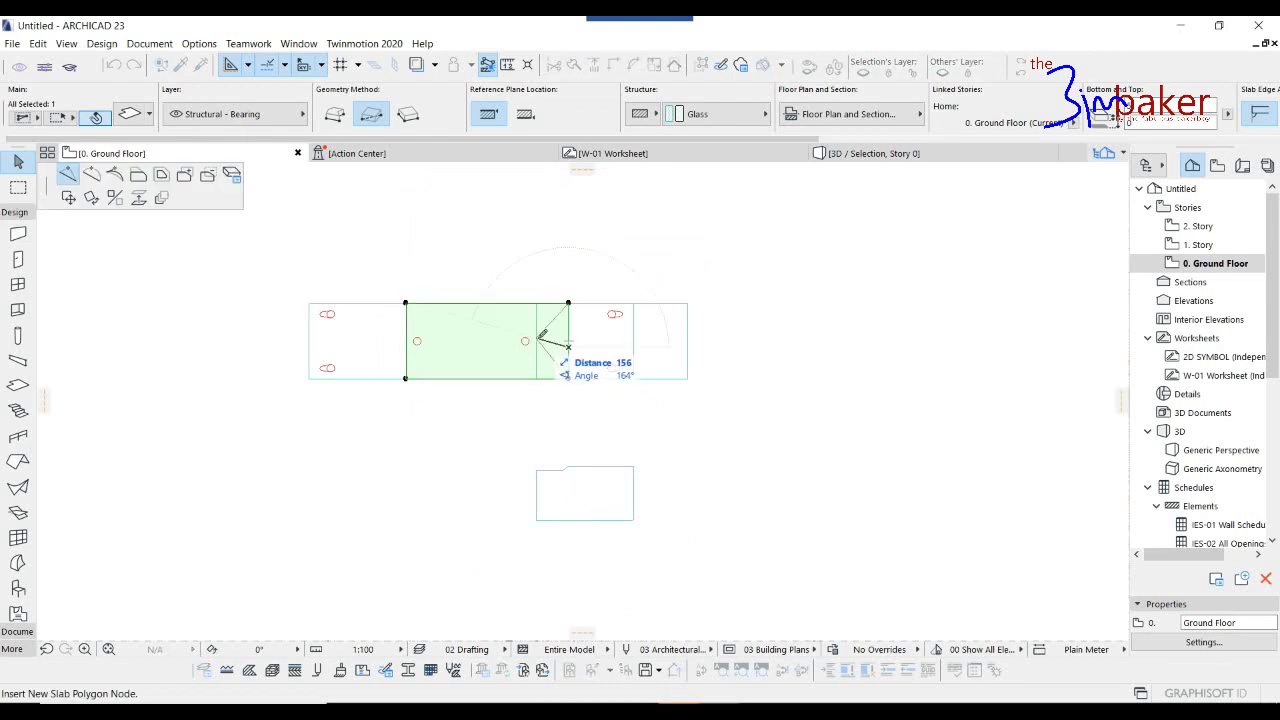
{"action": "left_click", "coordinate": [536, 379]}
{"action": "scroll", "coordinate": [539, 386], "scroll_direction": "up", "scroll_amount": 3}
{"action": "scroll", "coordinate": [540, 386], "scroll_direction": "down", "scroll_amount": 5}
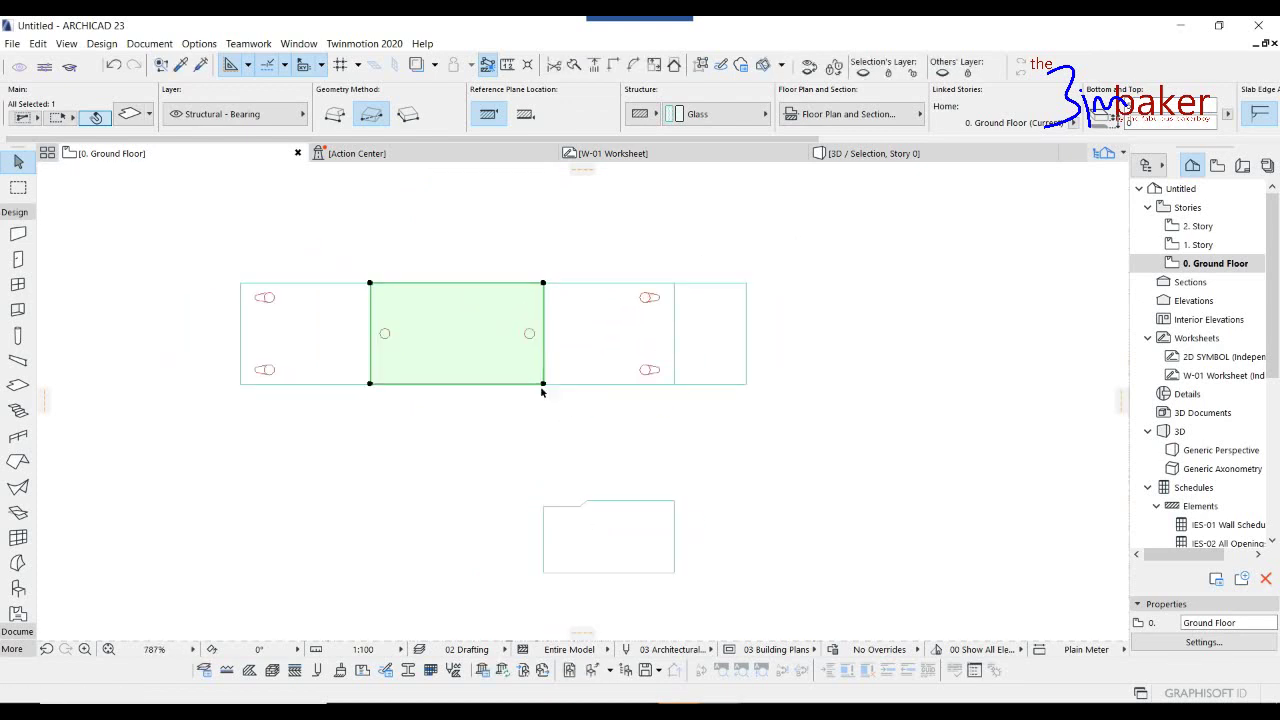
{"action": "left_click", "coordinate": [562, 412]}
Show the assembly in 3D and raise the middle slab to the level of the two end shelves.
{"action": "left_click_drag", "start_coordinate": [343, 319], "coordinate": [676, 420]}
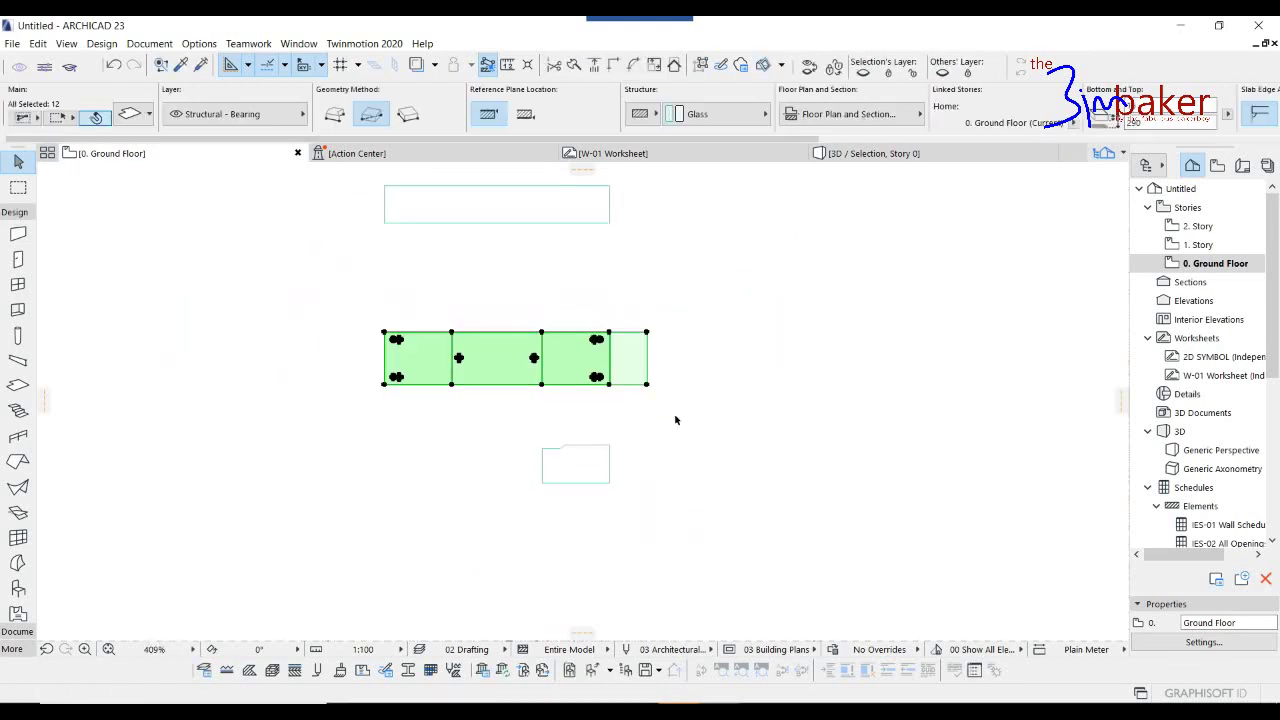
{"action": "key", "text": "F5"}
{"action": "key", "text": "Escape"}
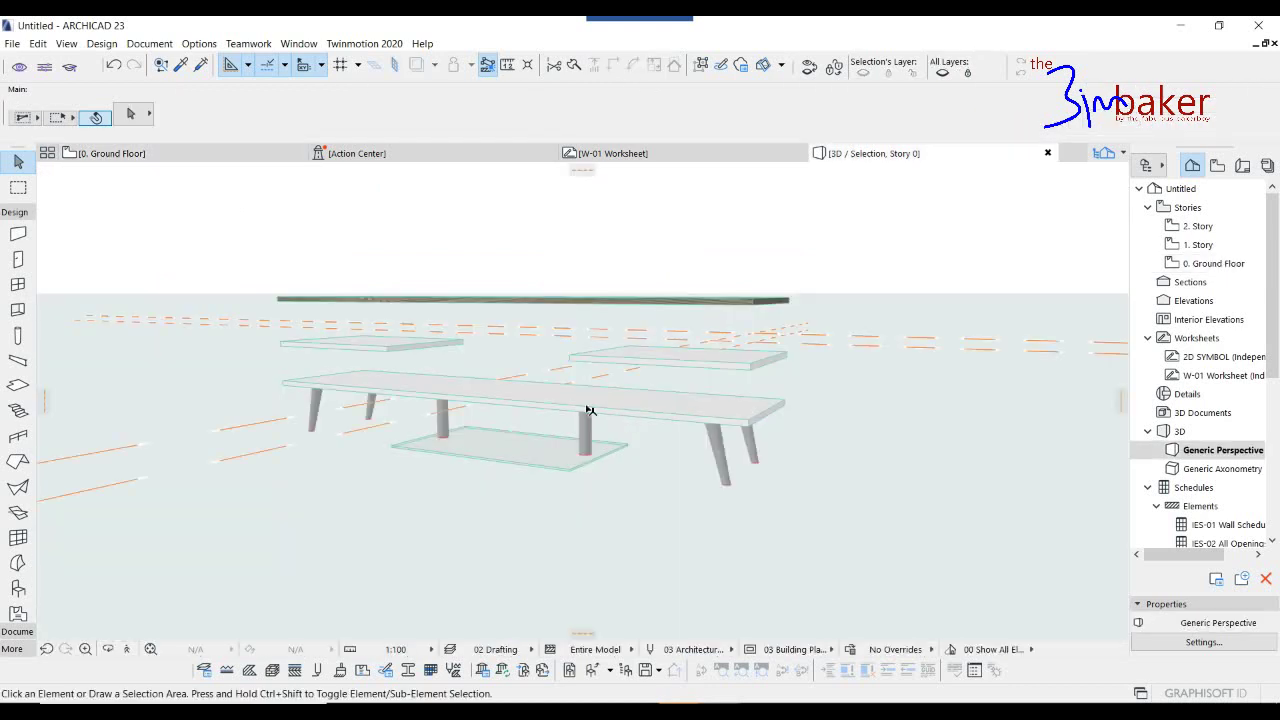
{"action": "left_click", "coordinate": [595, 486]}
{"action": "key", "text": "ctrl+d"}
{"action": "left_click", "coordinate": [606, 485]}
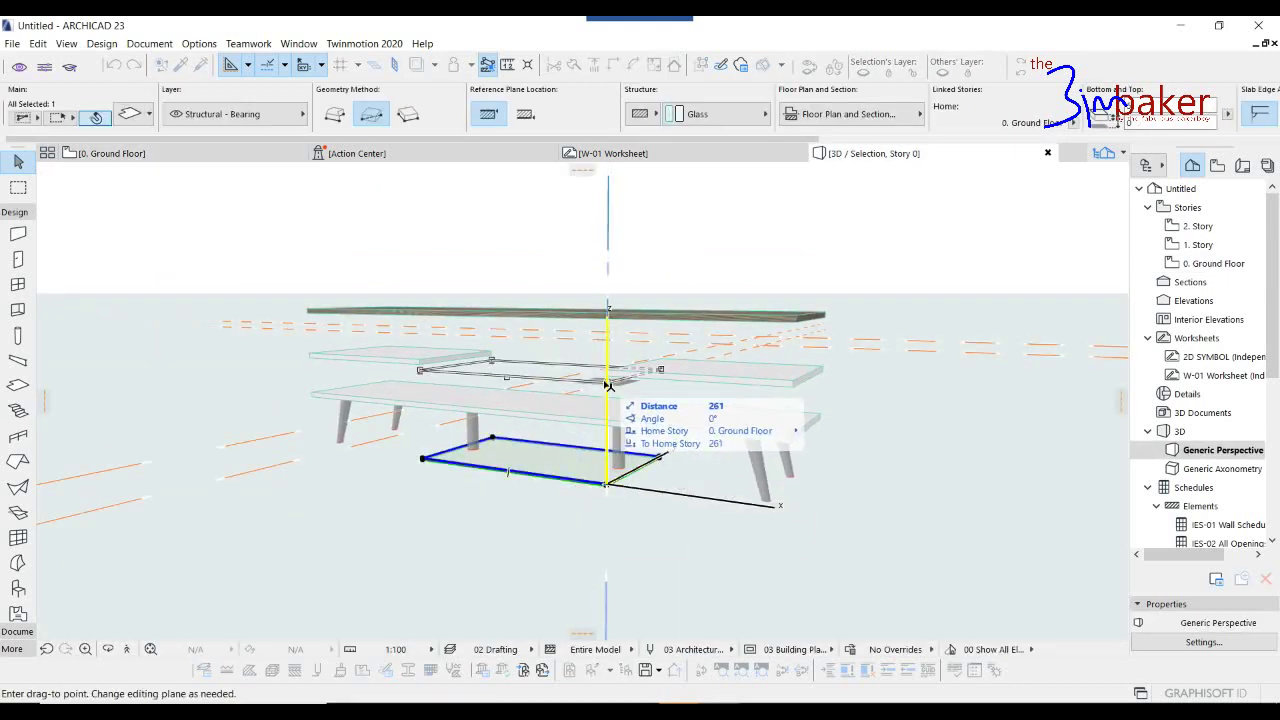
{"action": "left_click", "coordinate": [607, 375]}
On the ground floor plan, convert the long upper slab, the slab right of the base and the notched slab to morphs.
{"action": "middle_click_drag", "start_coordinate": [651, 411], "coordinate": [720, 404], "text": "shift"}
{"action": "key", "text": "F2"}
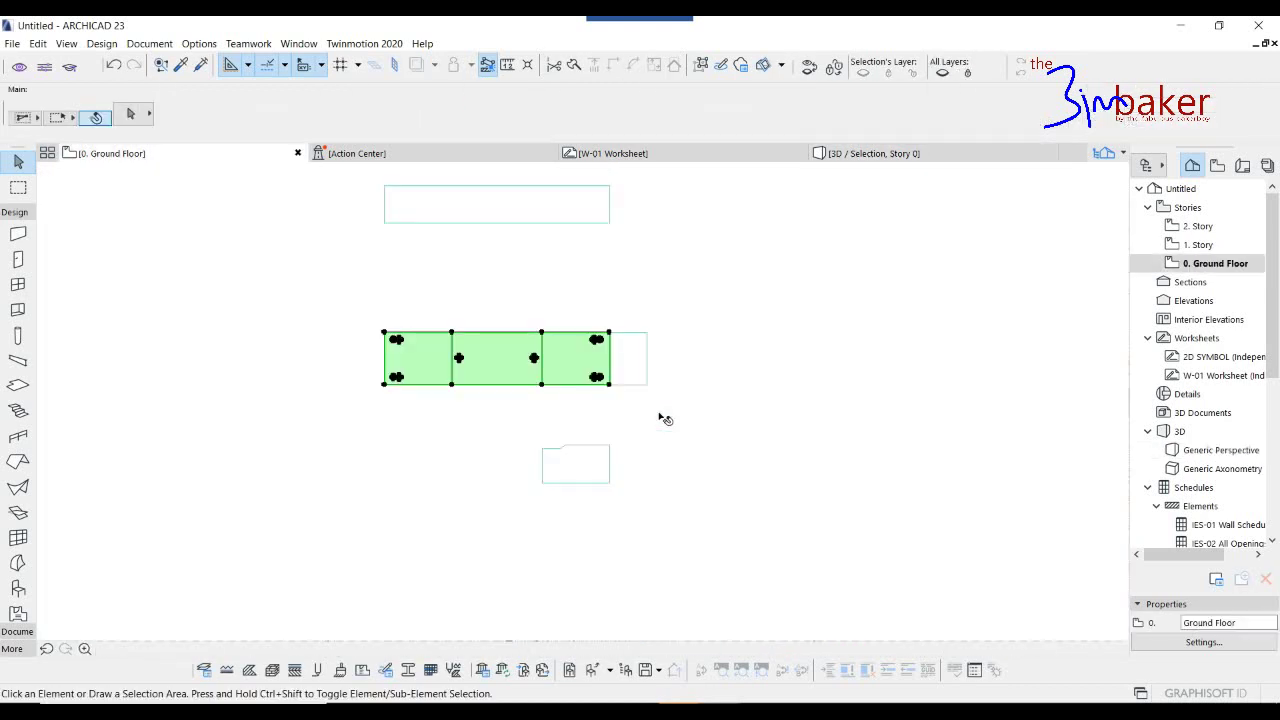
{"action": "left_click", "coordinate": [647, 386]}
{"action": "middle_click_drag", "start_coordinate": [647, 386], "coordinate": [666, 452]}
{"action": "left_click", "coordinate": [620, 288], "text": "shift"}
{"action": "left_click", "coordinate": [627, 517], "text": "shift"}
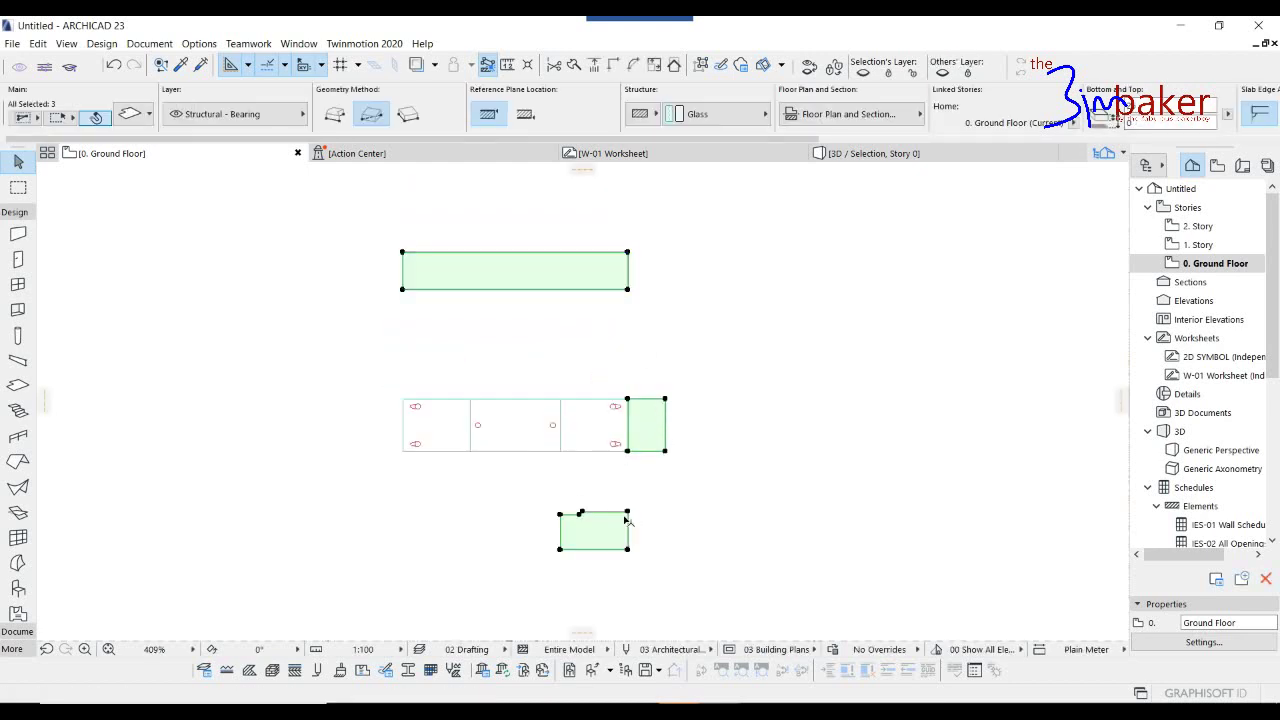
{"action": "right_click", "coordinate": [625, 517]}
{"action": "left_click", "coordinate": [713, 375]}
{"action": "left_click", "coordinate": [768, 279]}
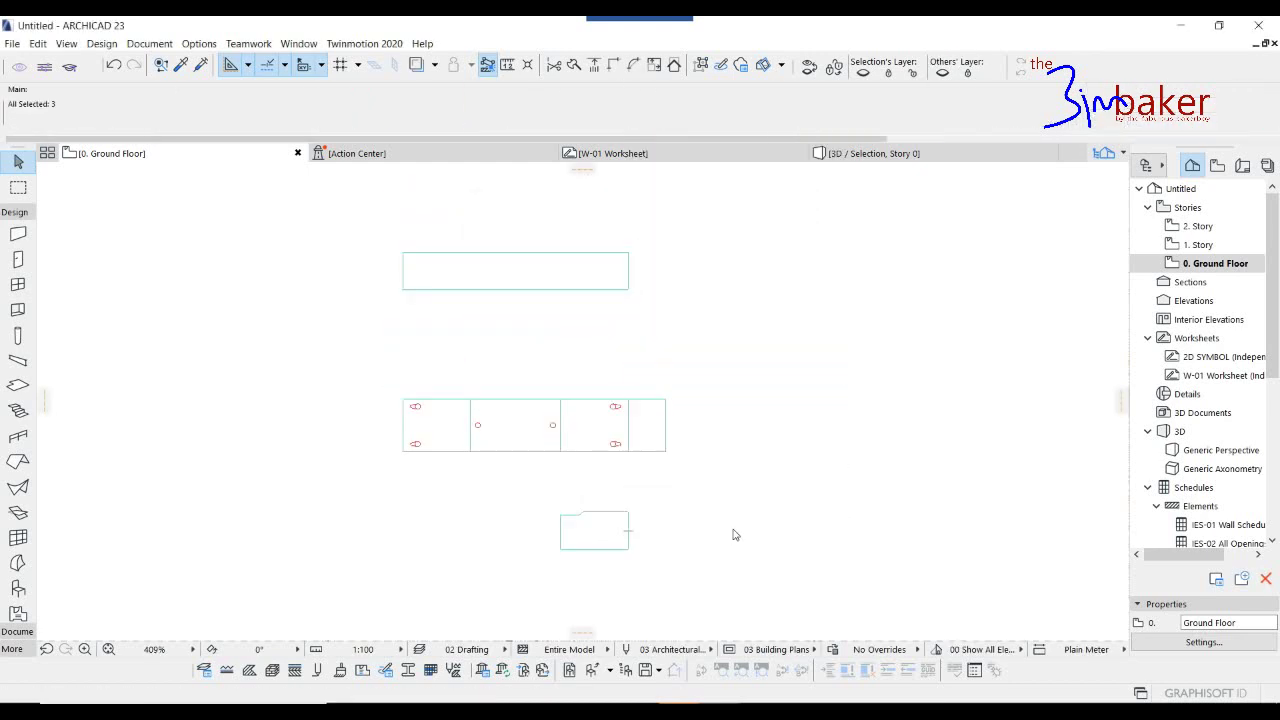
Move the long upper morph down so its lower-right corner meets the base's upper-right corner.
{"action": "left_click", "coordinate": [628, 263]}
{"action": "left_click", "coordinate": [628, 290]}
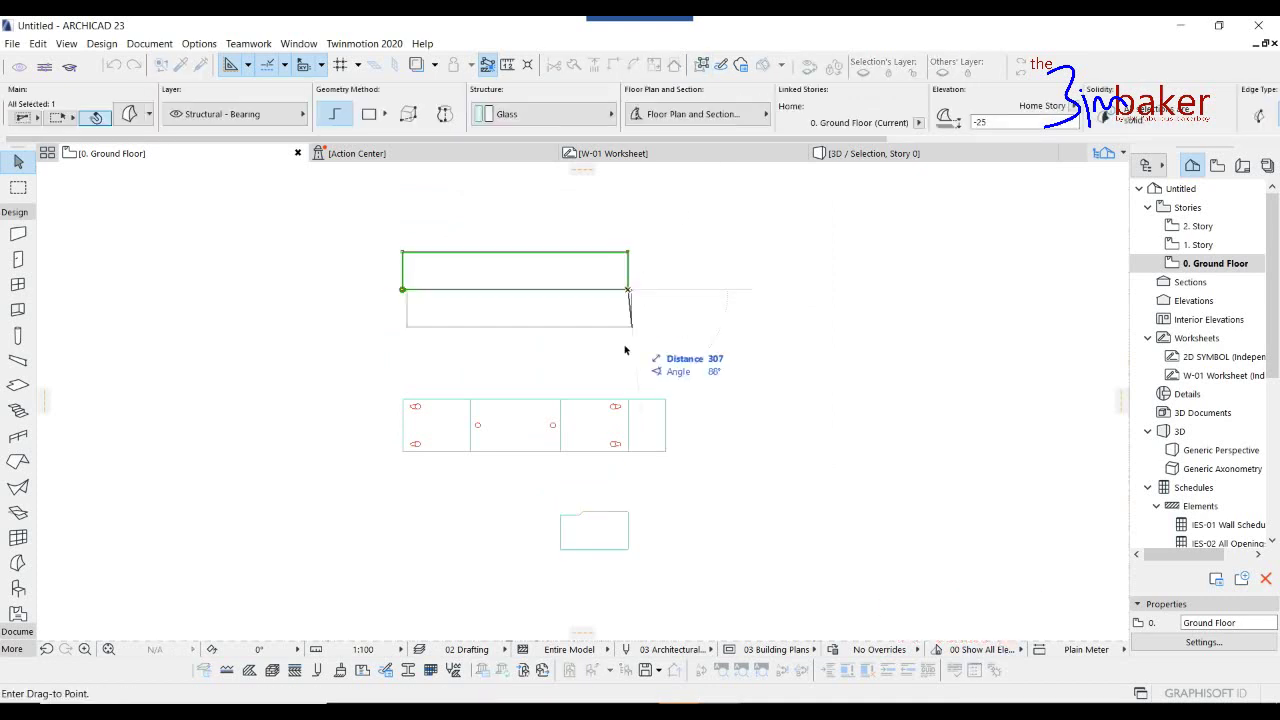
{"action": "left_click", "coordinate": [630, 400]}
Move the rectangular morph onto the base's right end and the notched morph up against the base's lower-right corner.
{"action": "scroll", "coordinate": [640, 420], "scroll_direction": "up", "scroll_amount": 2}
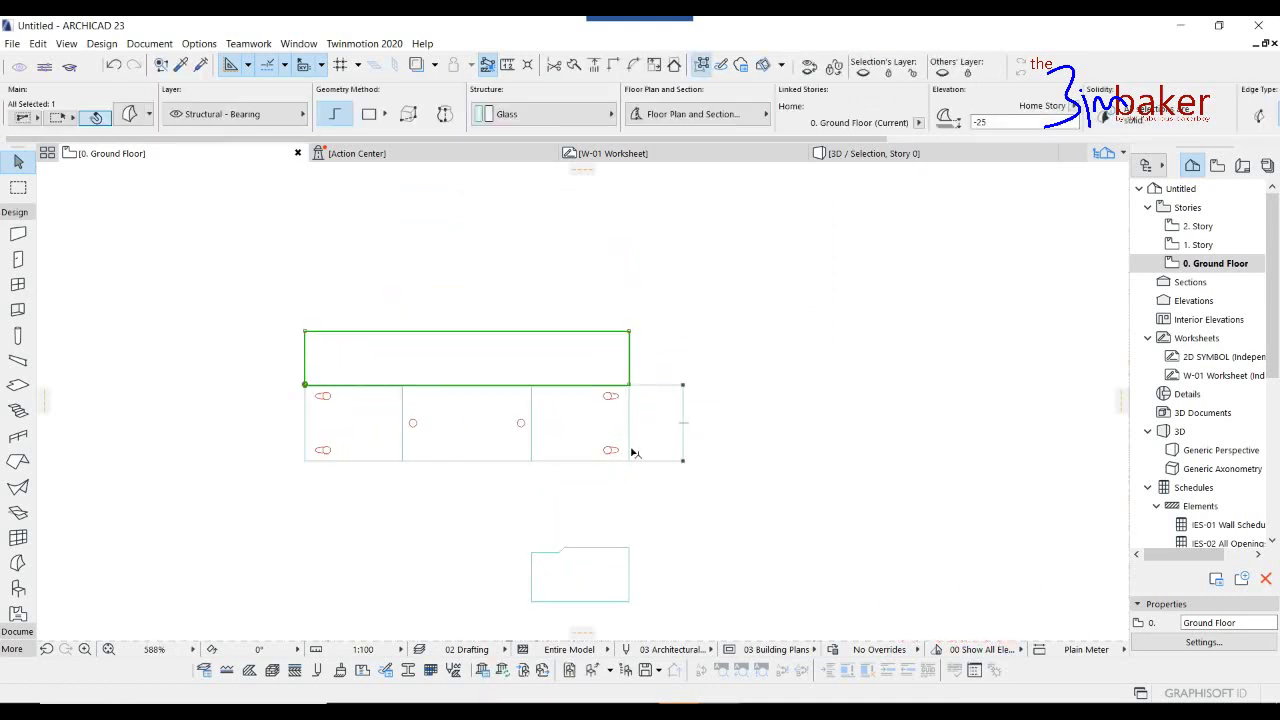
{"action": "left_click", "coordinate": [634, 453]}
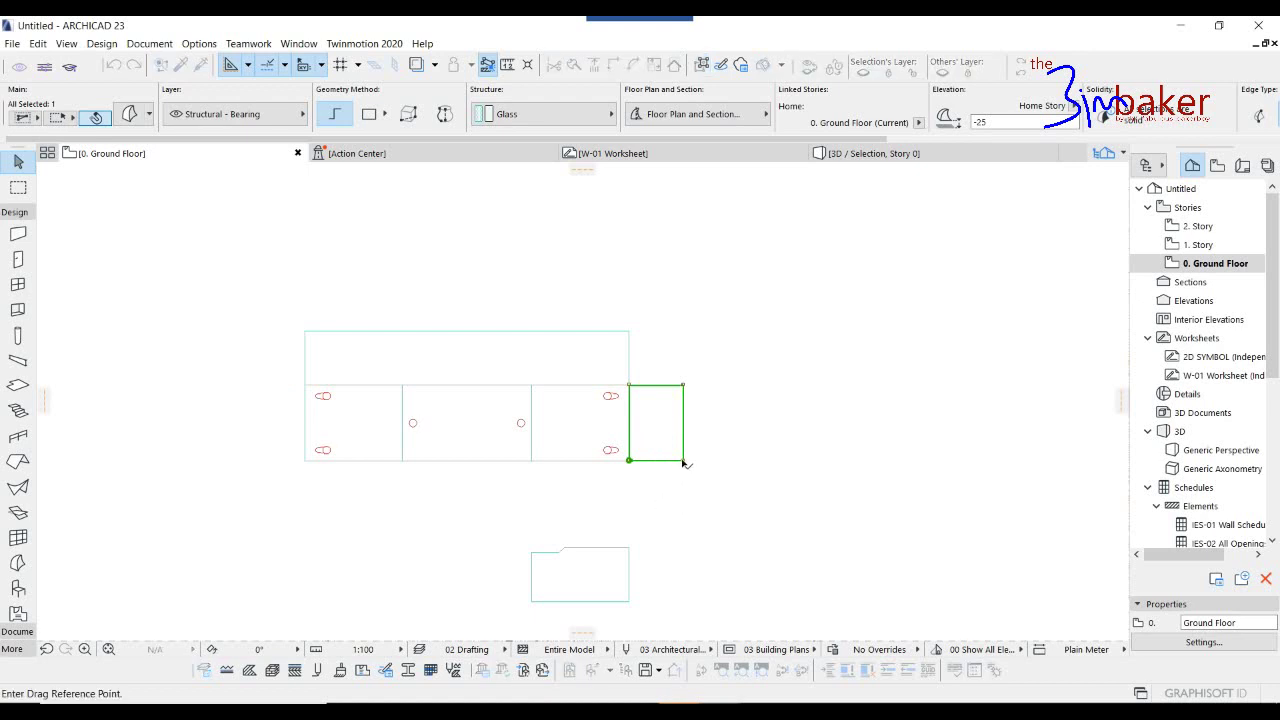
{"action": "left_click", "coordinate": [630, 461]}
{"action": "left_click", "coordinate": [627, 552]}
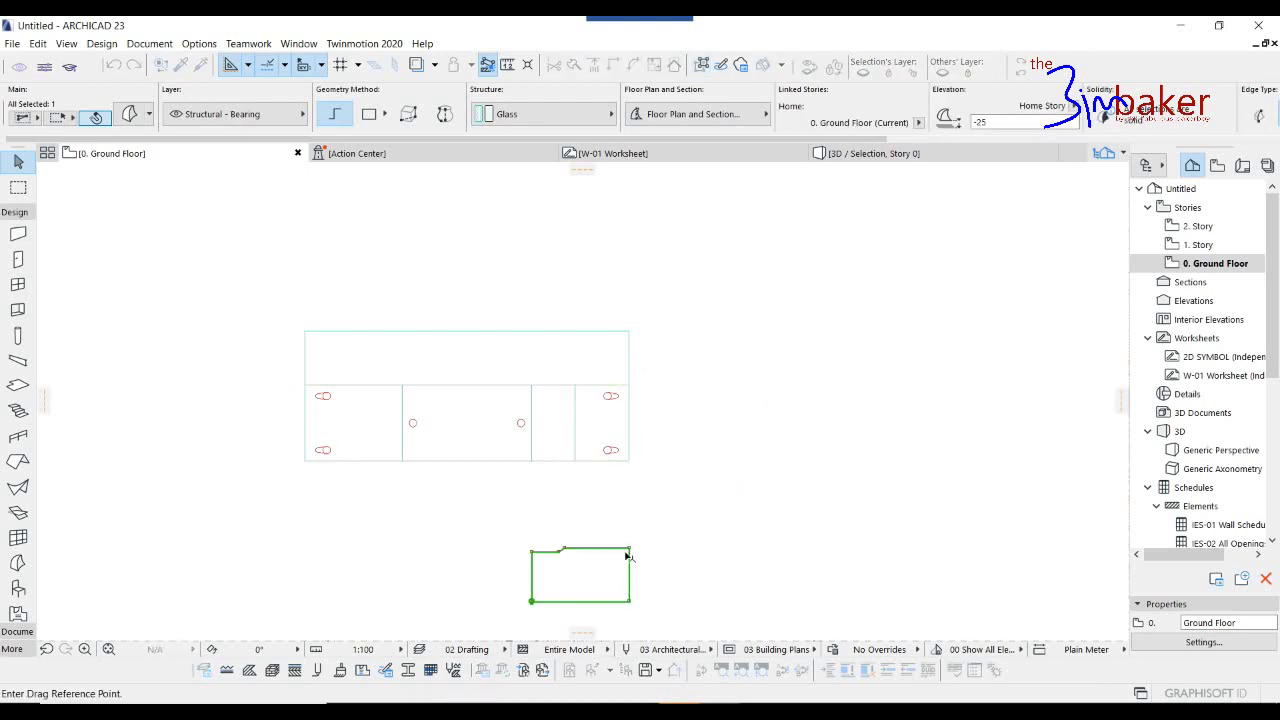
{"action": "left_click", "coordinate": [630, 465]}
Show the legs, slabs and three morphs together in 3D and select the notched morph.
{"action": "left_click_drag", "start_coordinate": [286, 283], "coordinate": [691, 557]}
{"action": "key", "text": "F5"}
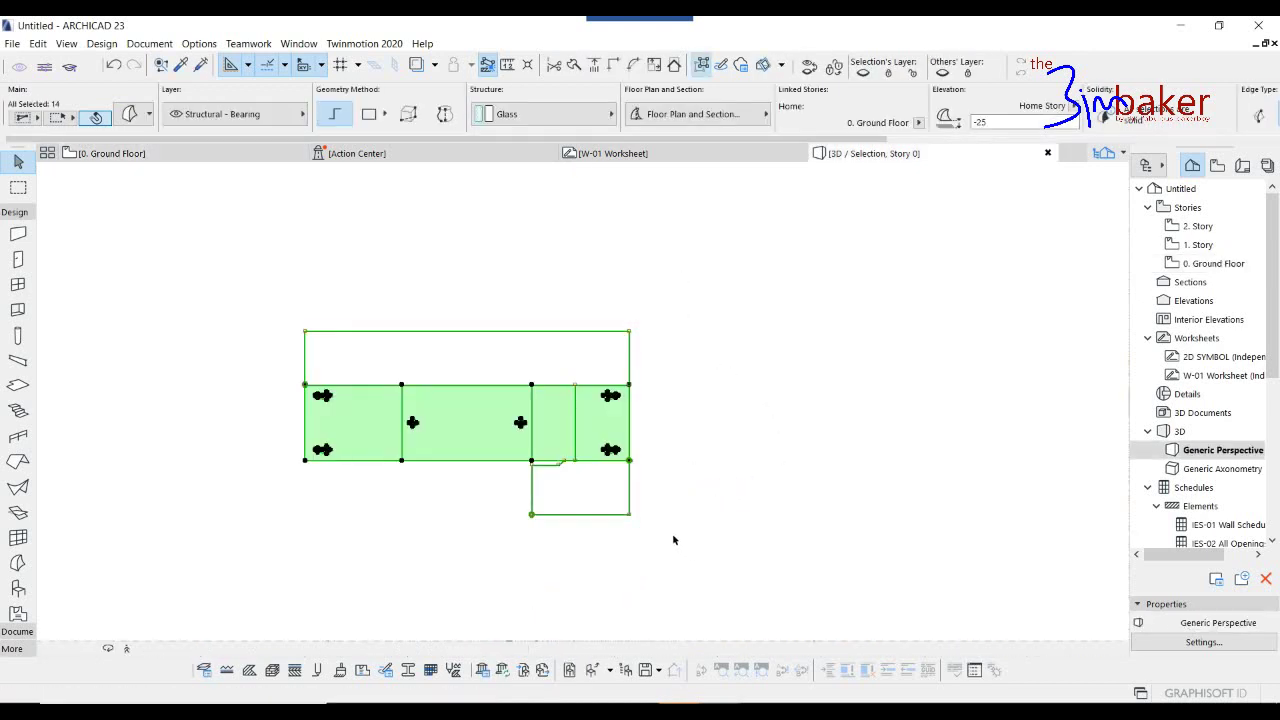
{"action": "middle_click_drag", "start_coordinate": [621, 469], "coordinate": [610, 547], "text": "shift"}
{"action": "left_click", "coordinate": [534, 543]}
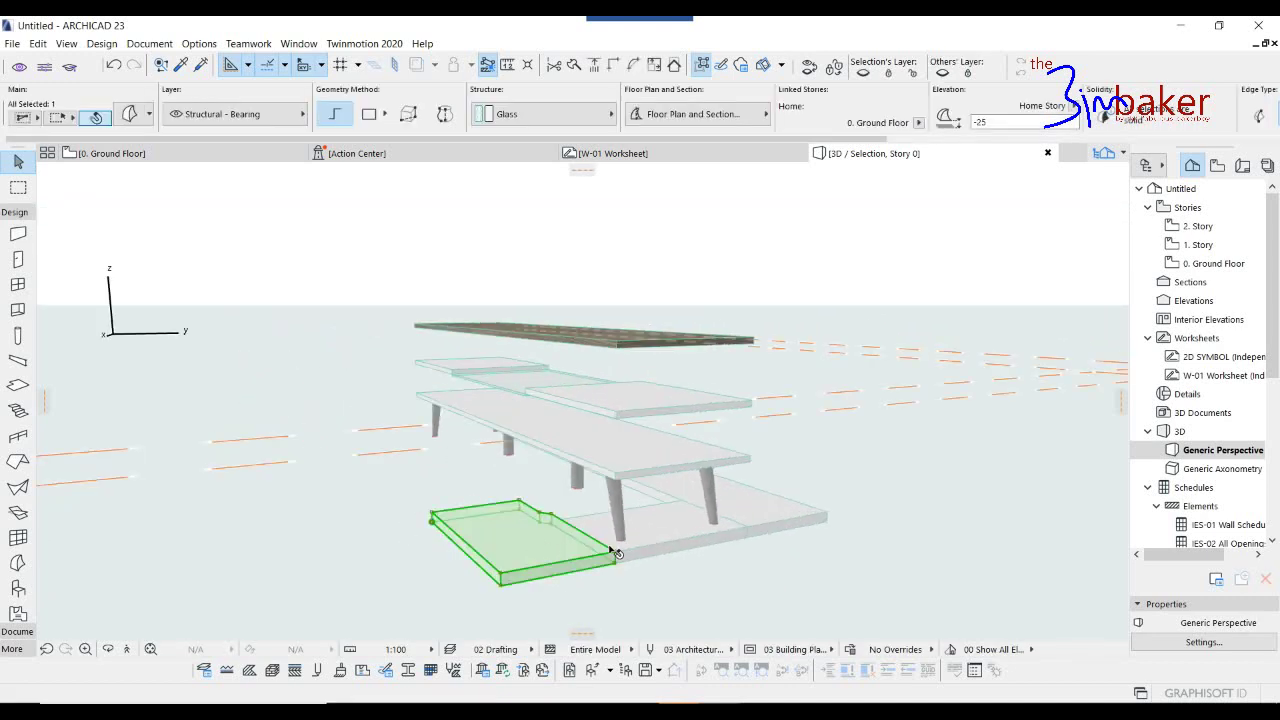